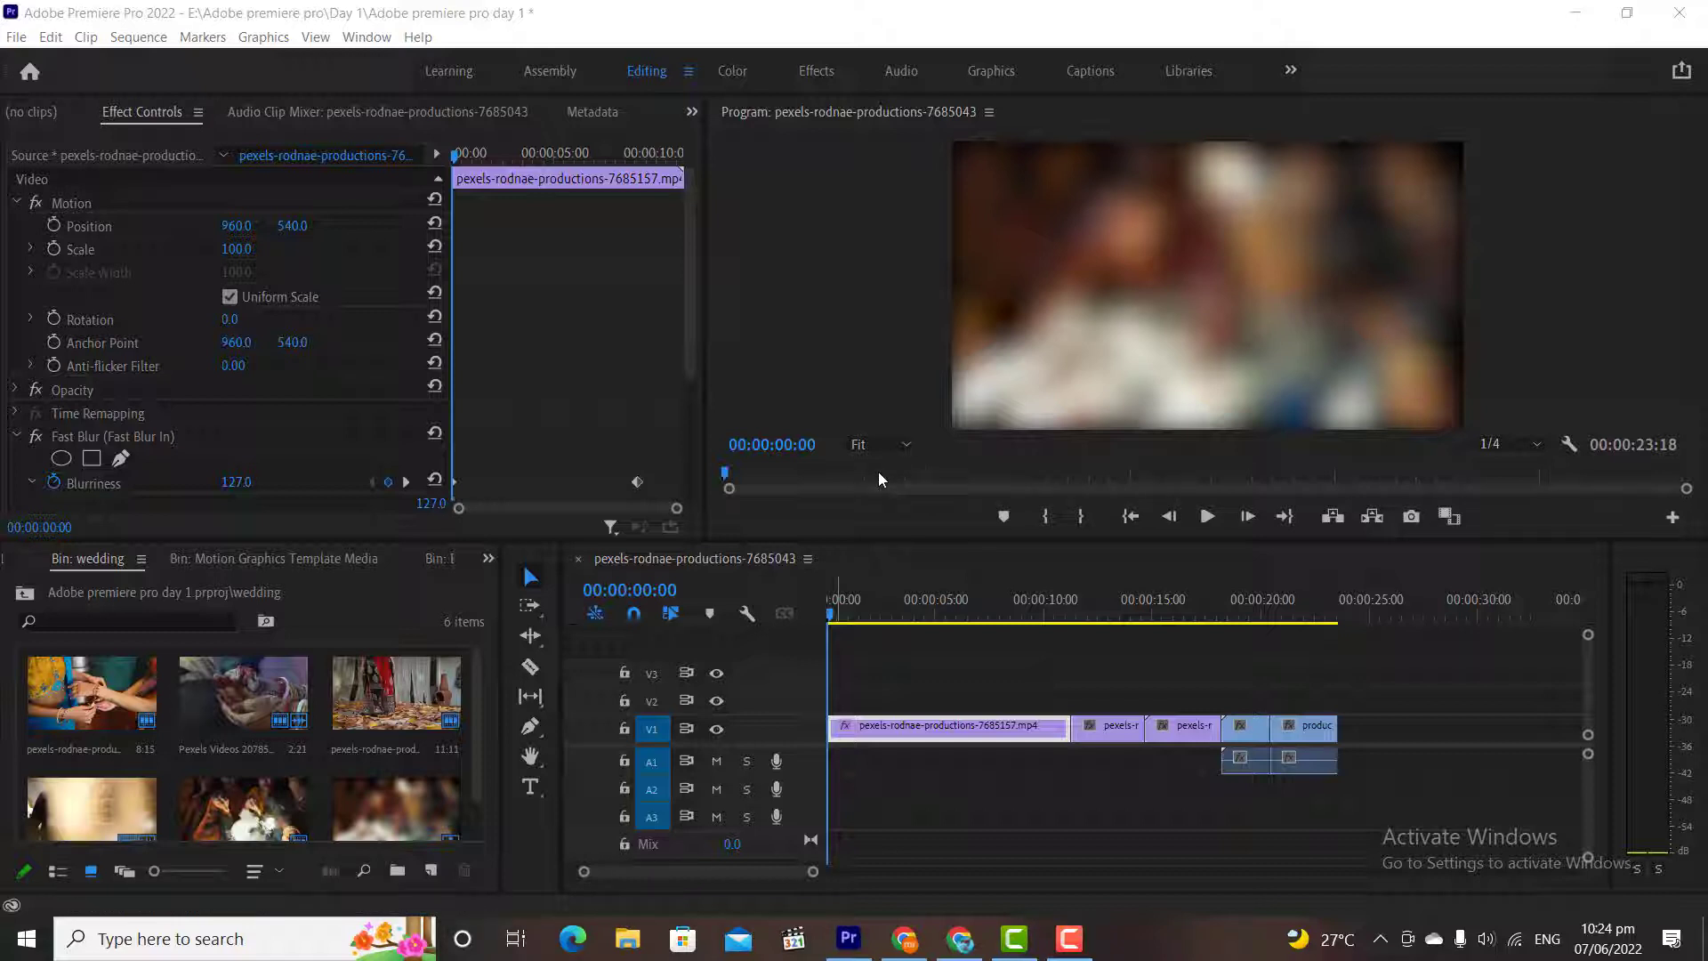
Switch to the Graphics workspace and scroll the Essential Graphics template list
left_click(993, 71)
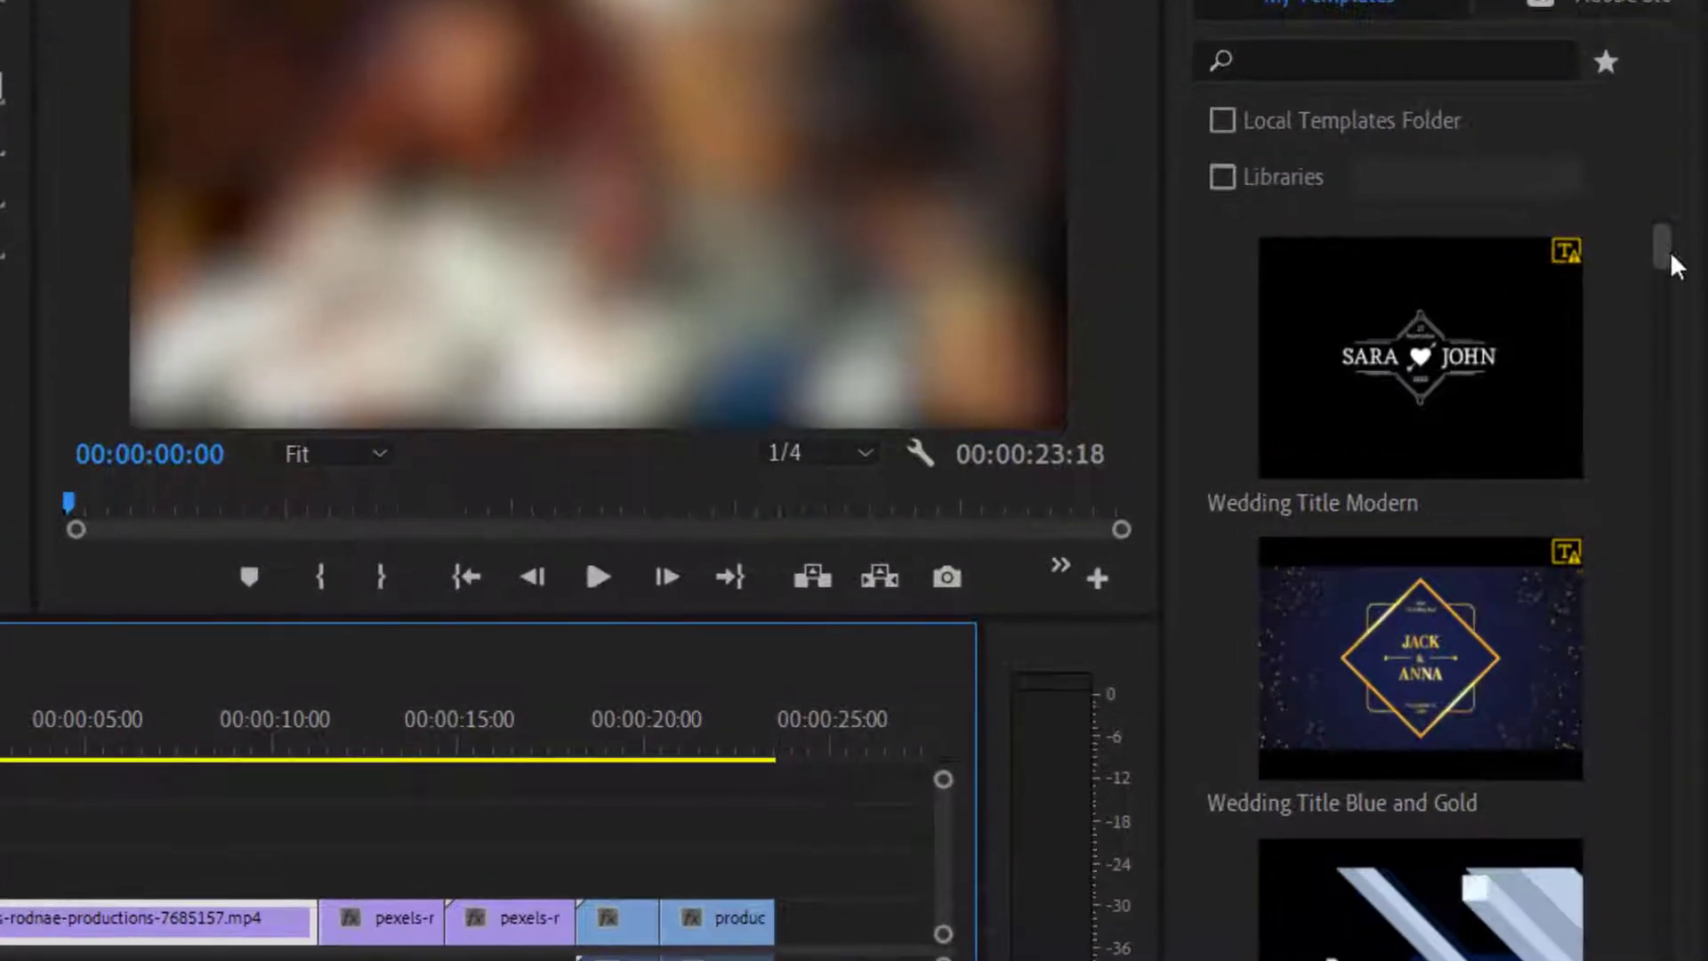
mouse_move(1670, 251)
left_mouse_down()
mouse_move(1663, 401)
mouse_move(1632, 471)
mouse_move(1648, 935)
left_mouse_up()
scroll(1420, 534, "down", 2)
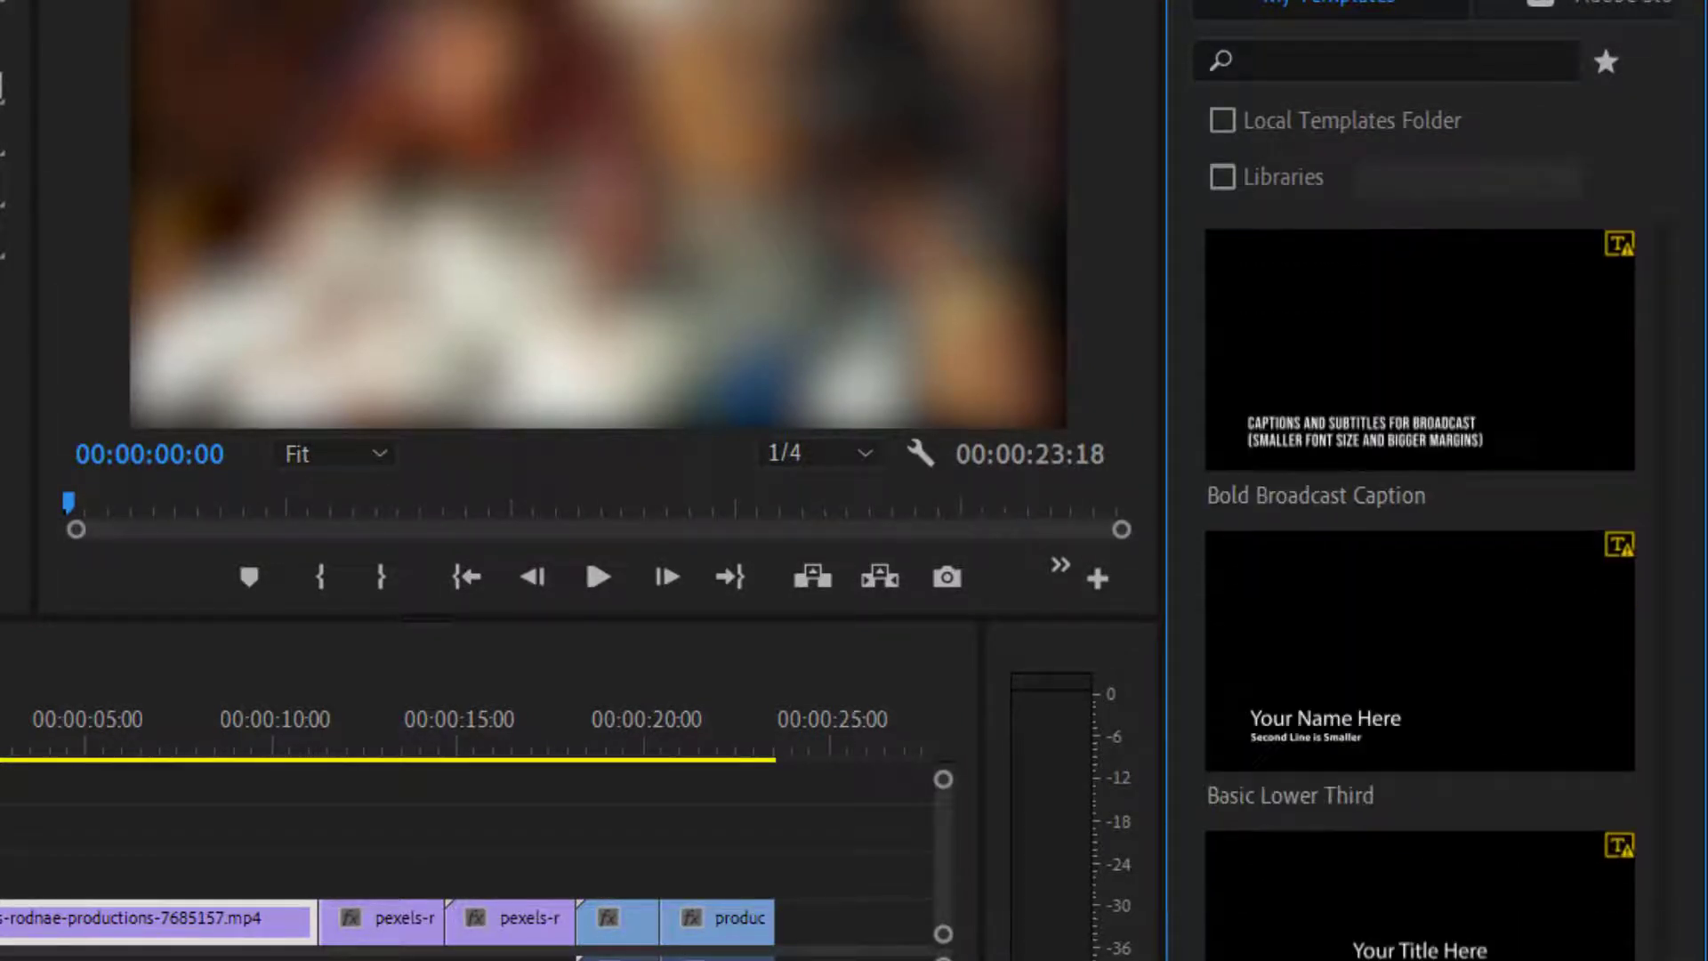
left_click_drag(1668, 802, 1664, 476)
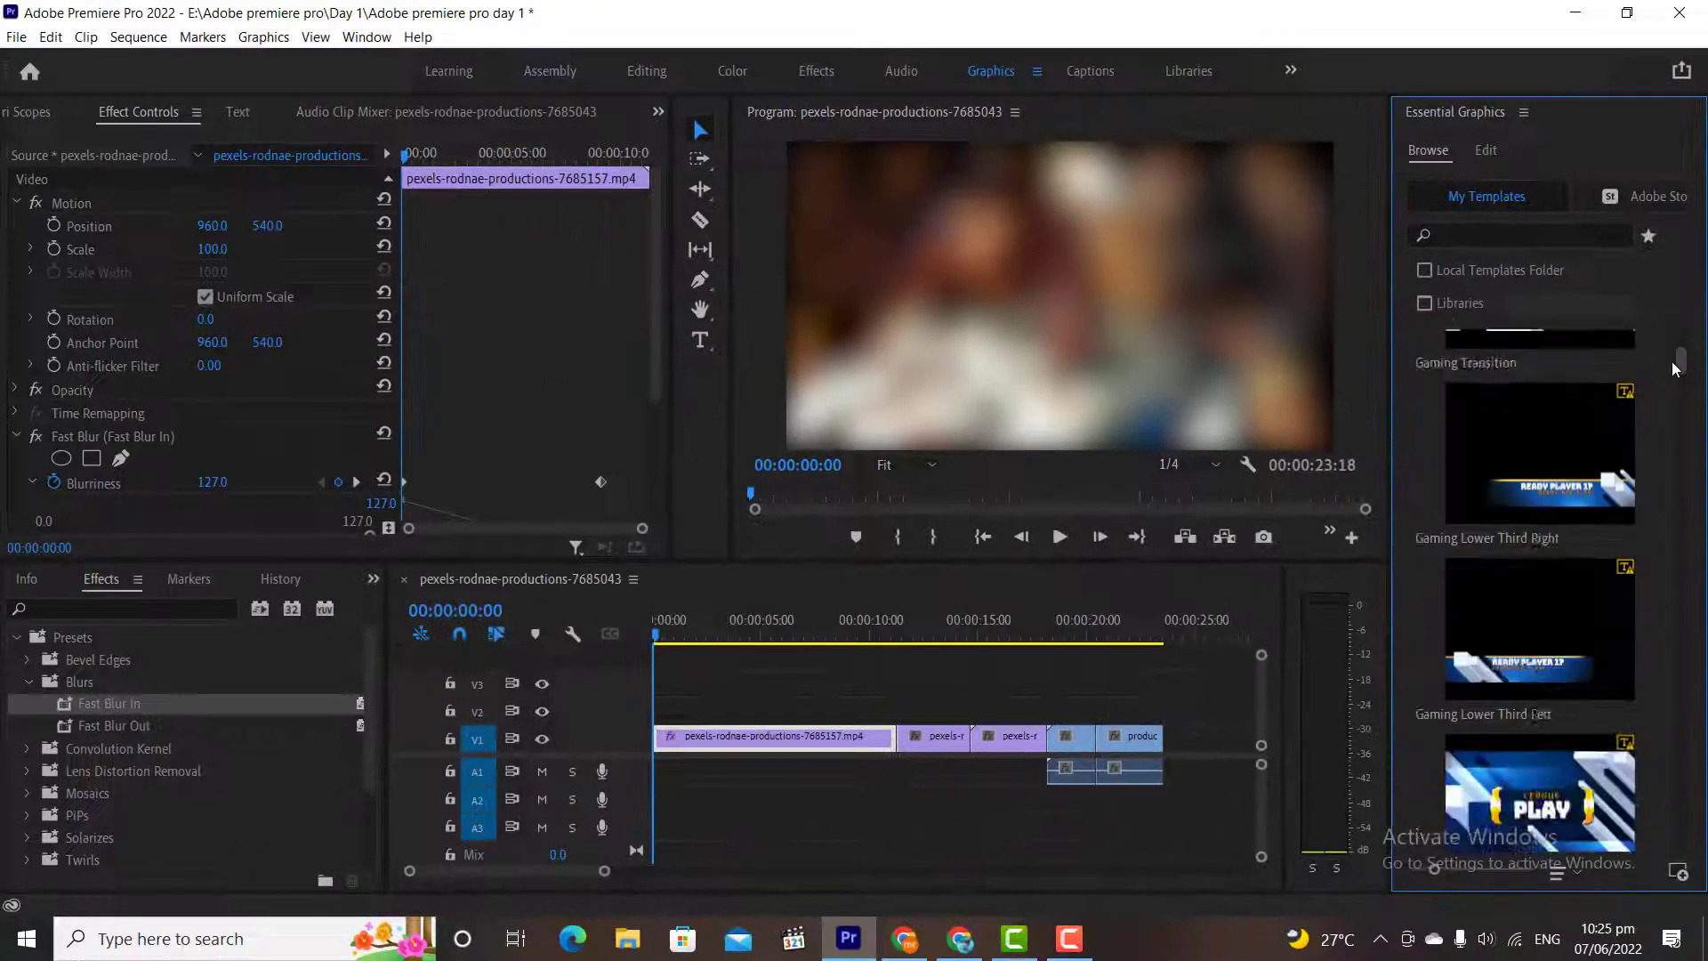
left_click_drag(1680, 400, 1680, 341)
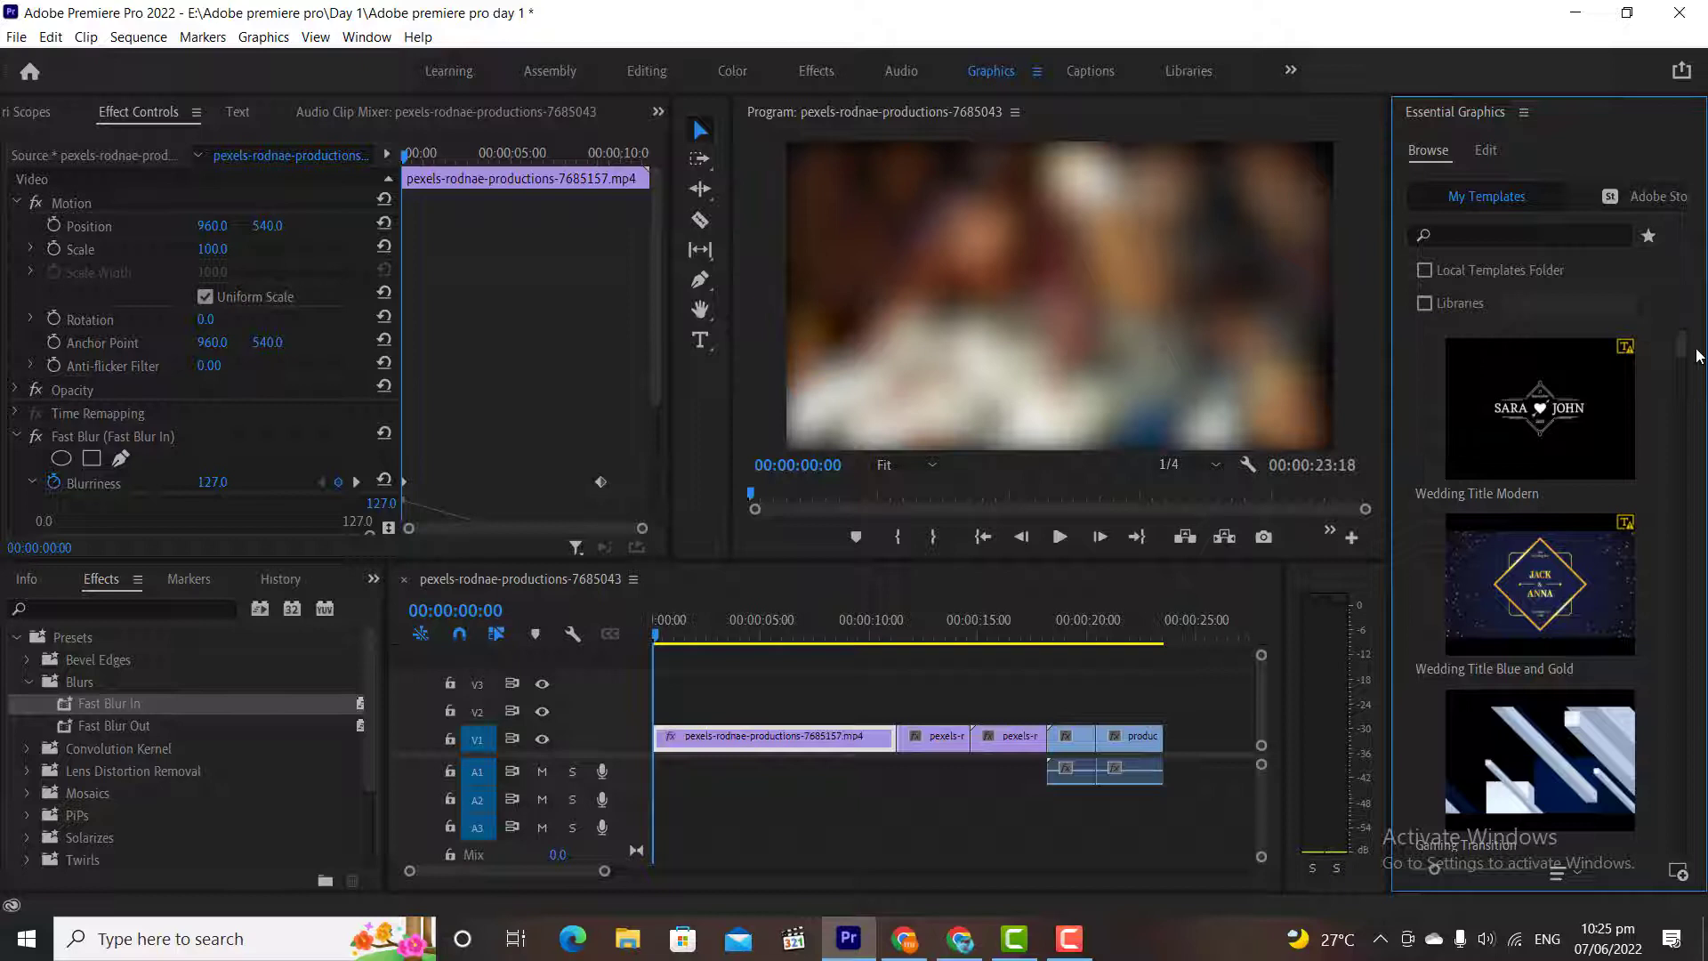
left_click(1059, 537)
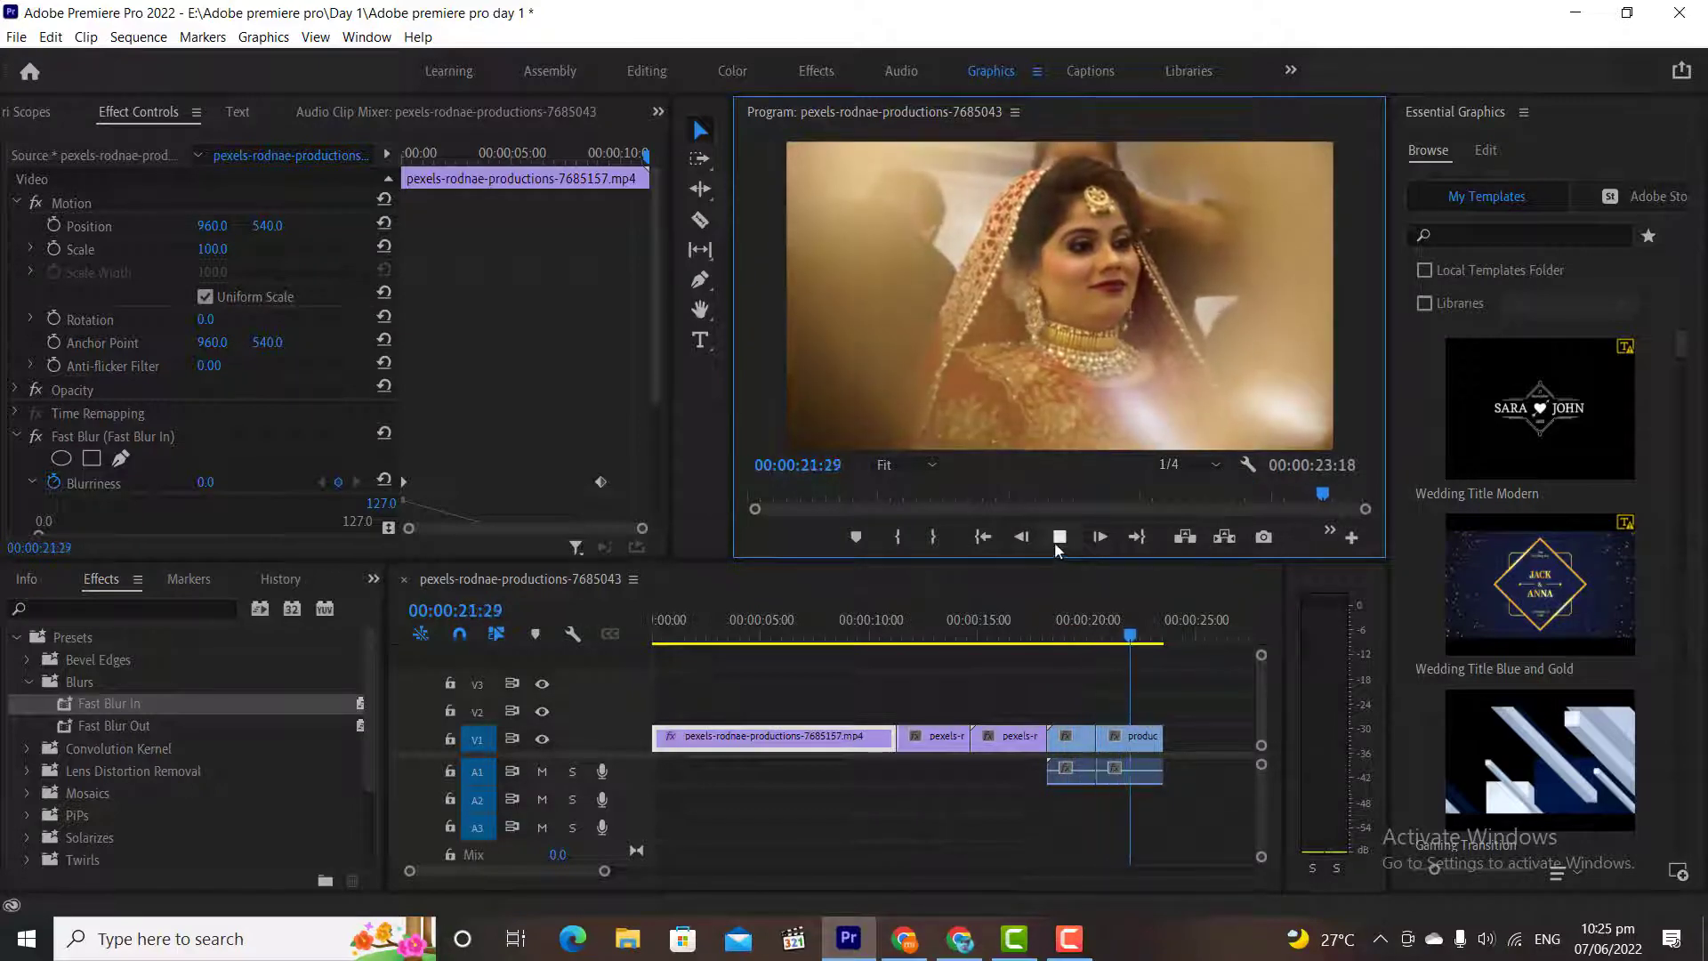
left_click(1058, 537)
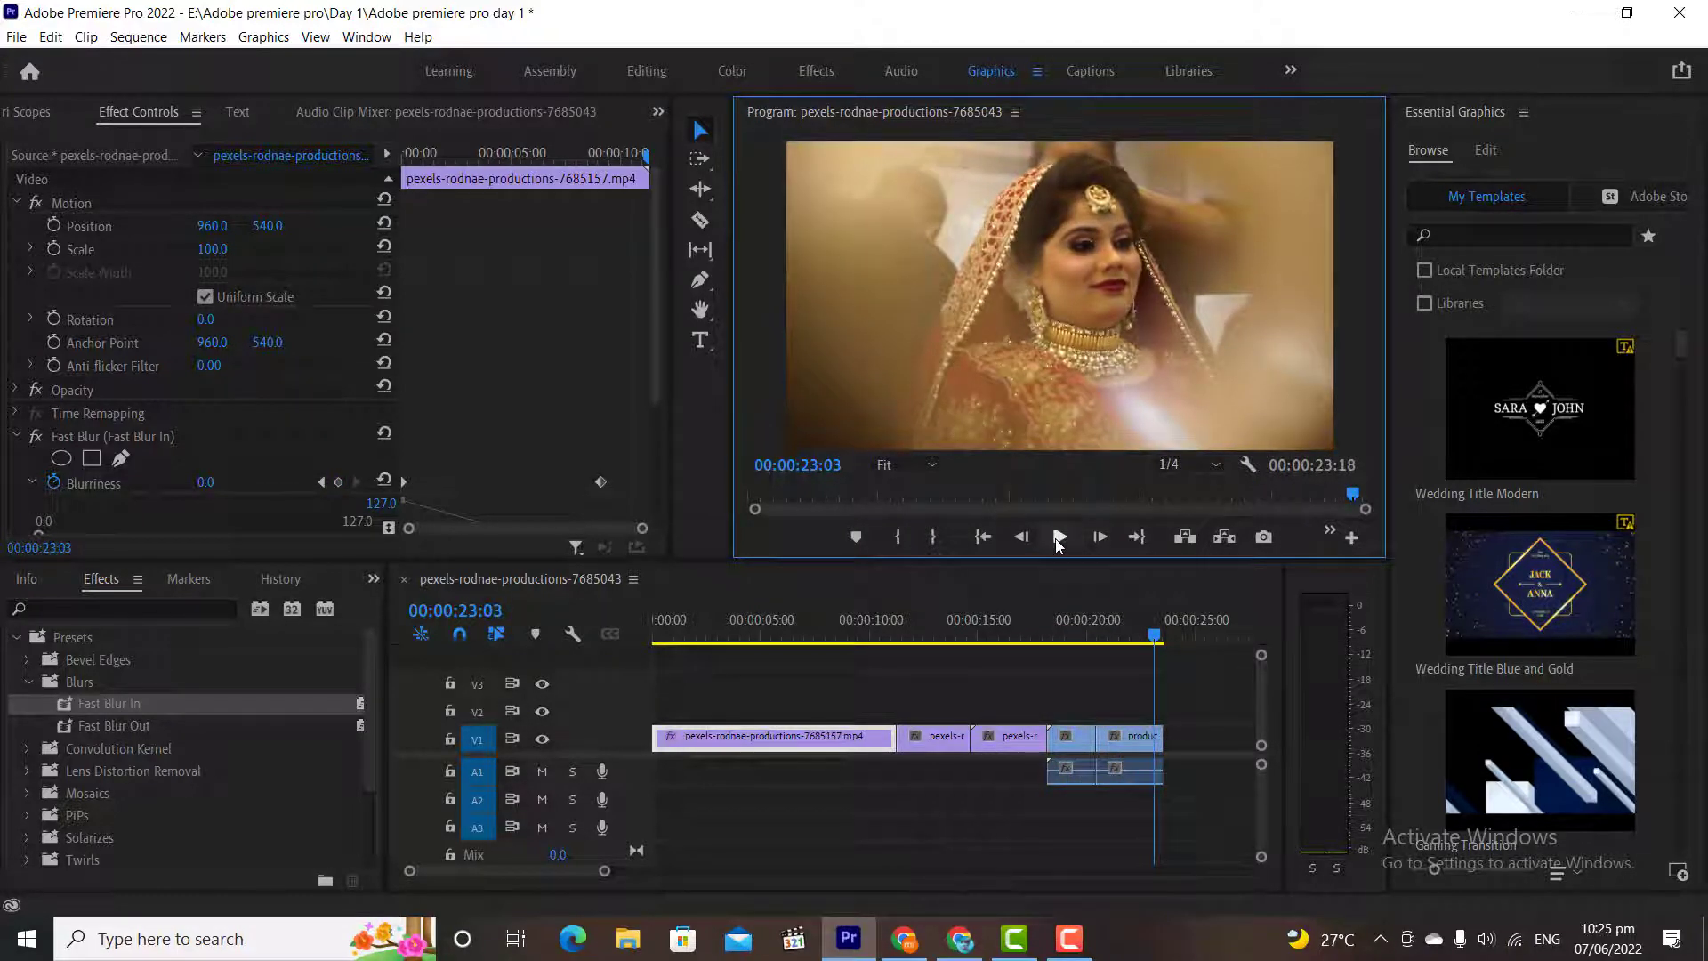
left_click(654, 641)
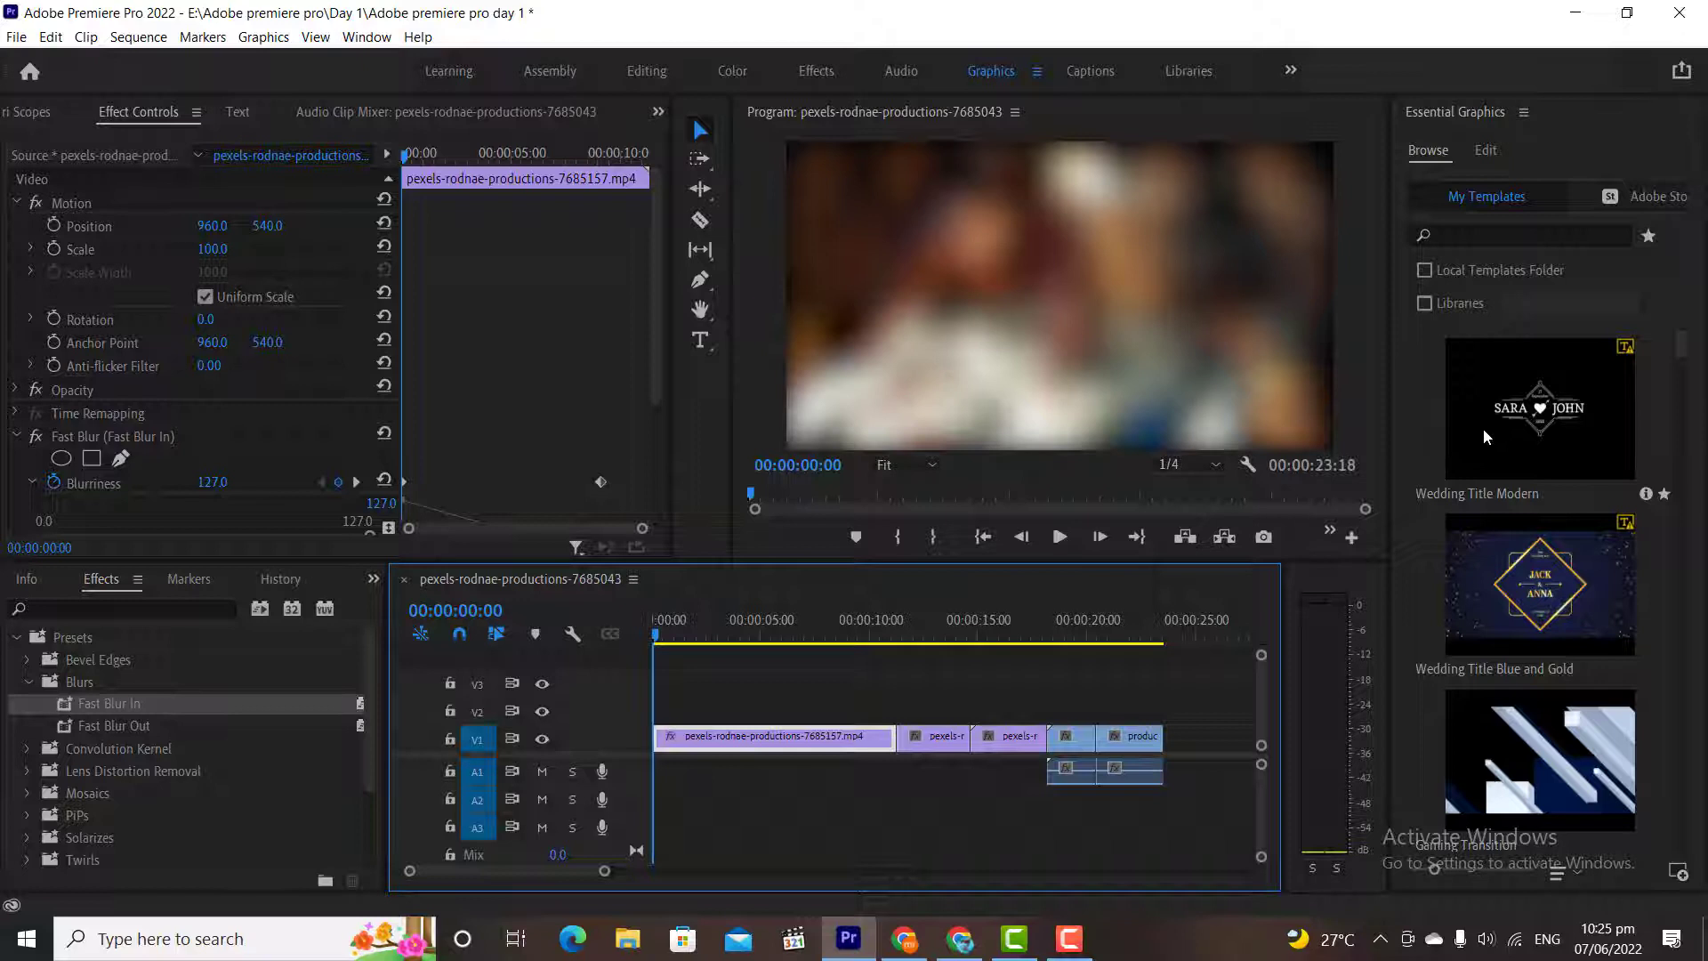
Add Wedding Title Modern on V2 at 00:00, trim its end shorter, and preview playback
left_click_drag(1483, 429, 919, 709)
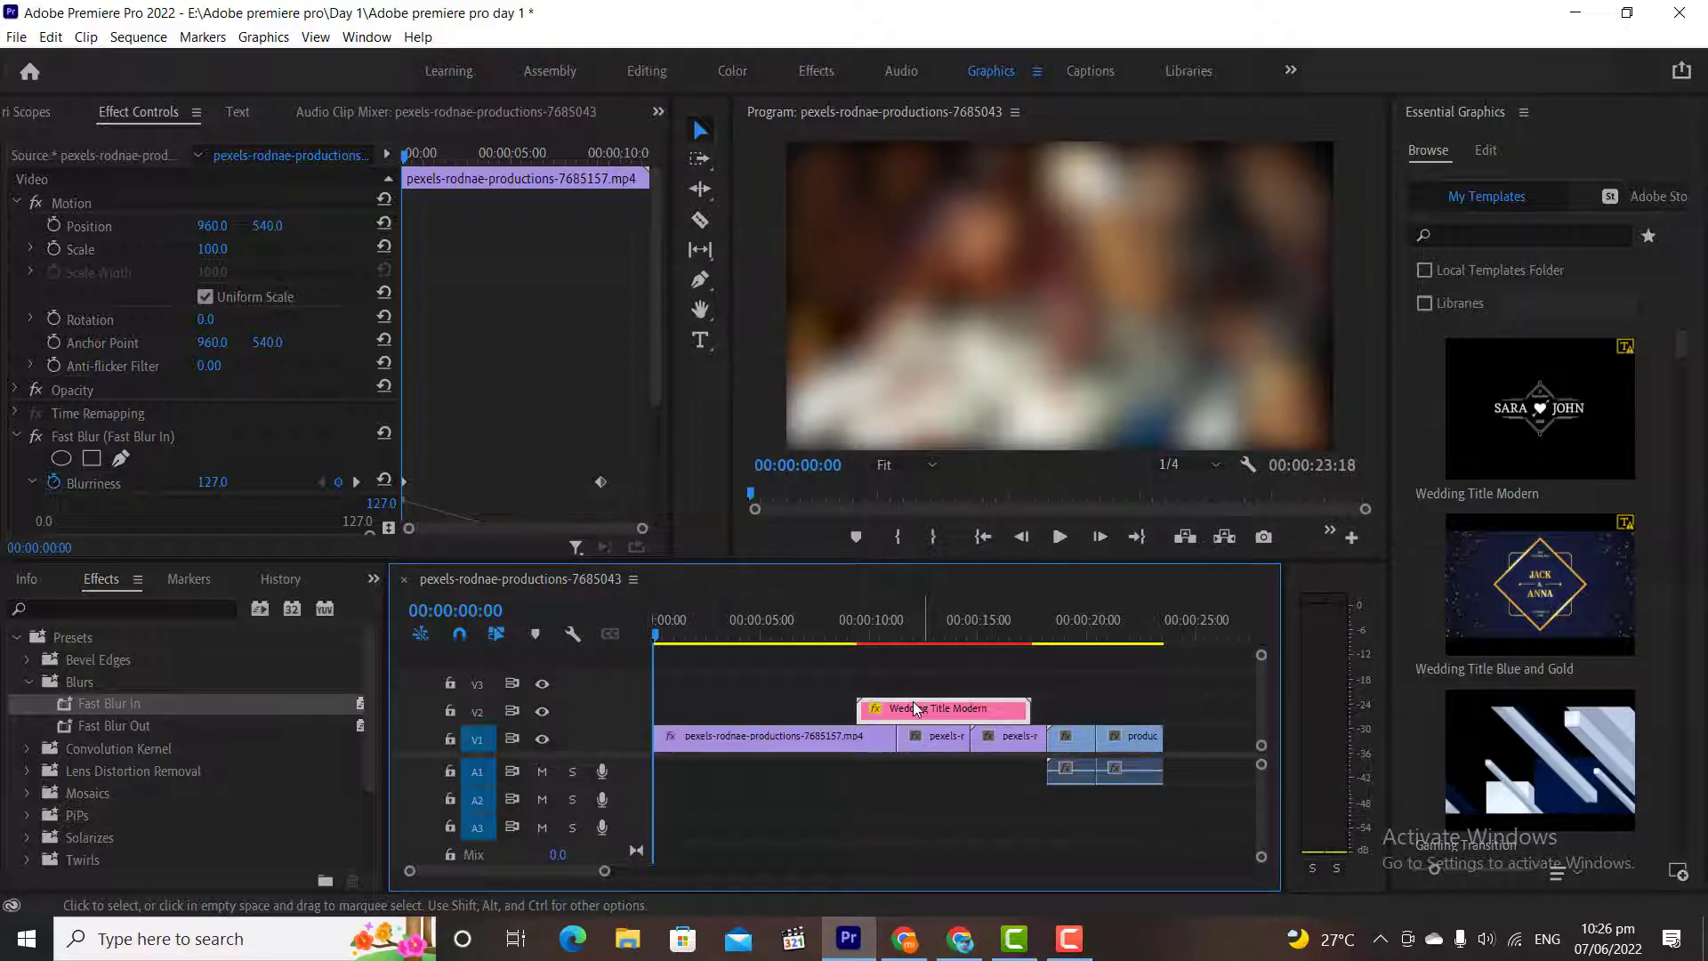
left_click_drag(919, 709, 716, 709)
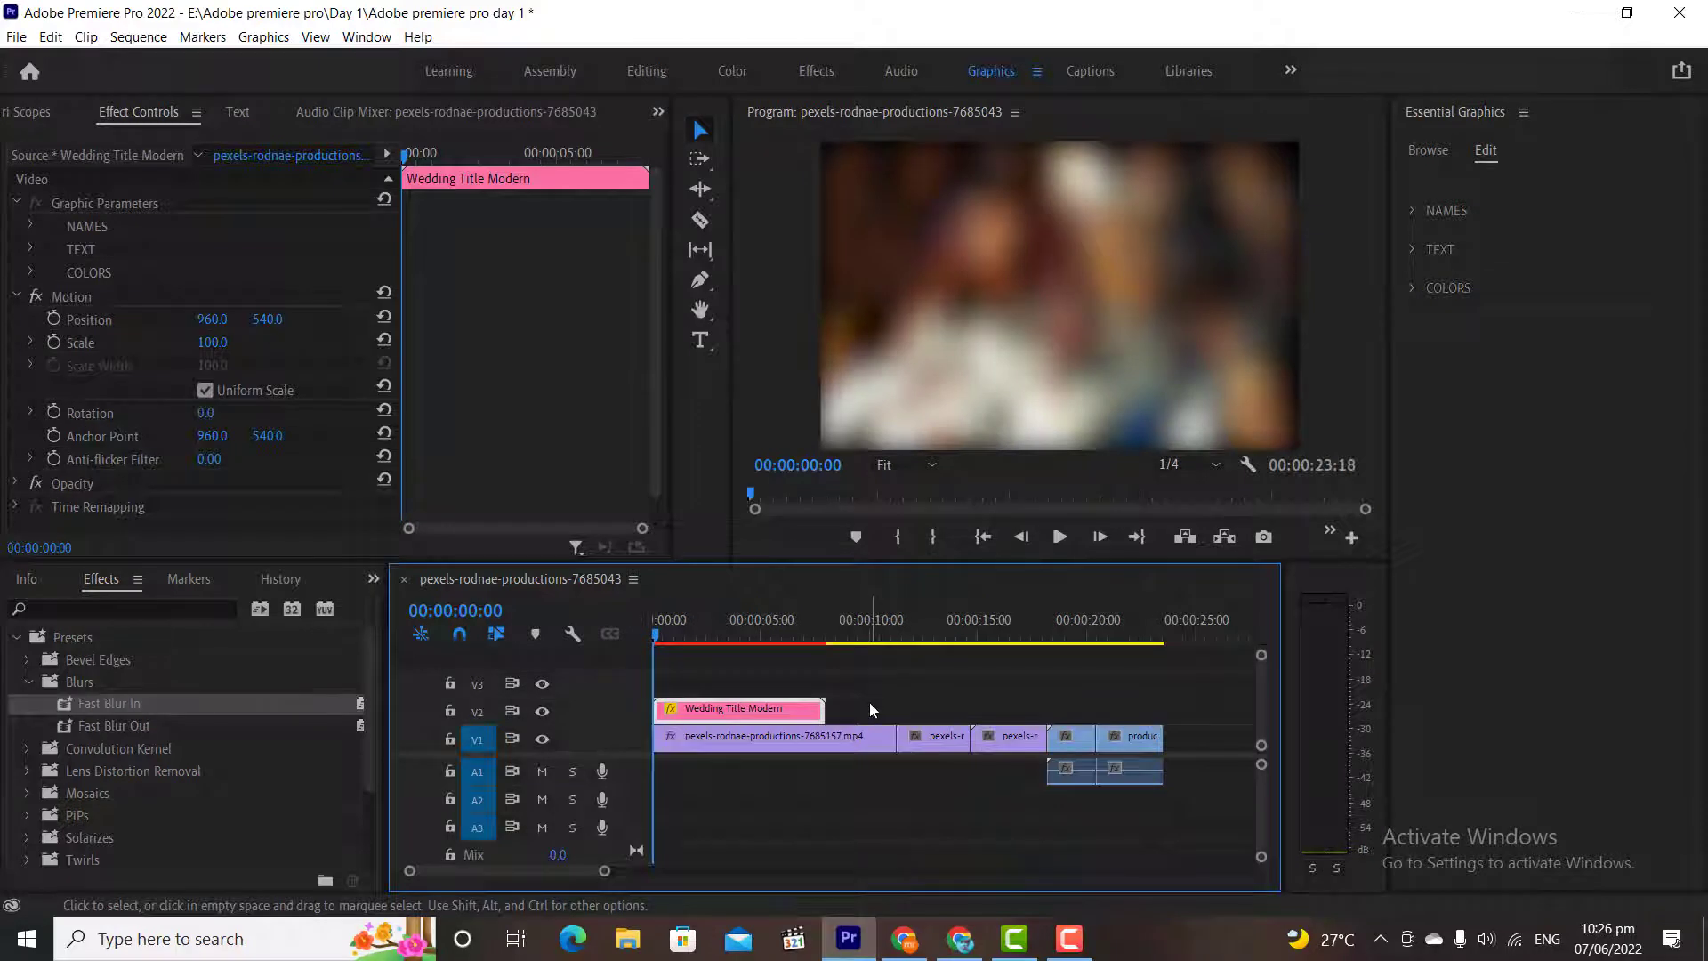
left_click(870, 707)
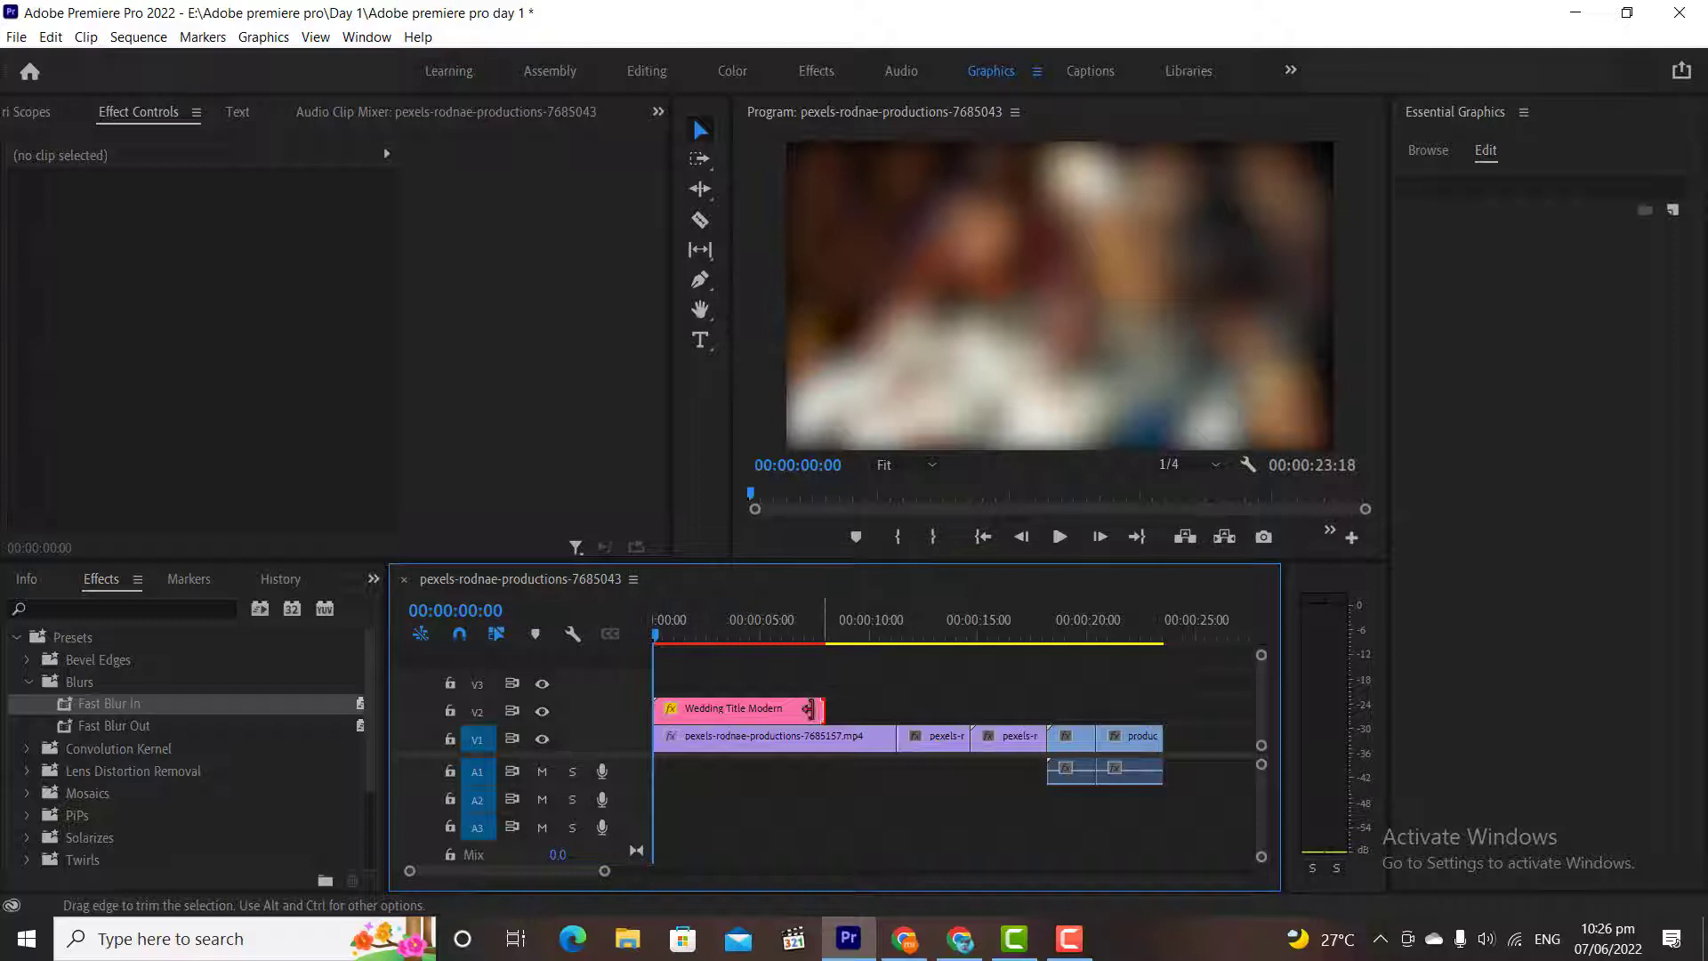
mouse_move(824, 708)
left_mouse_down()
mouse_move(754, 708)
mouse_move(826, 707)
left_mouse_up()
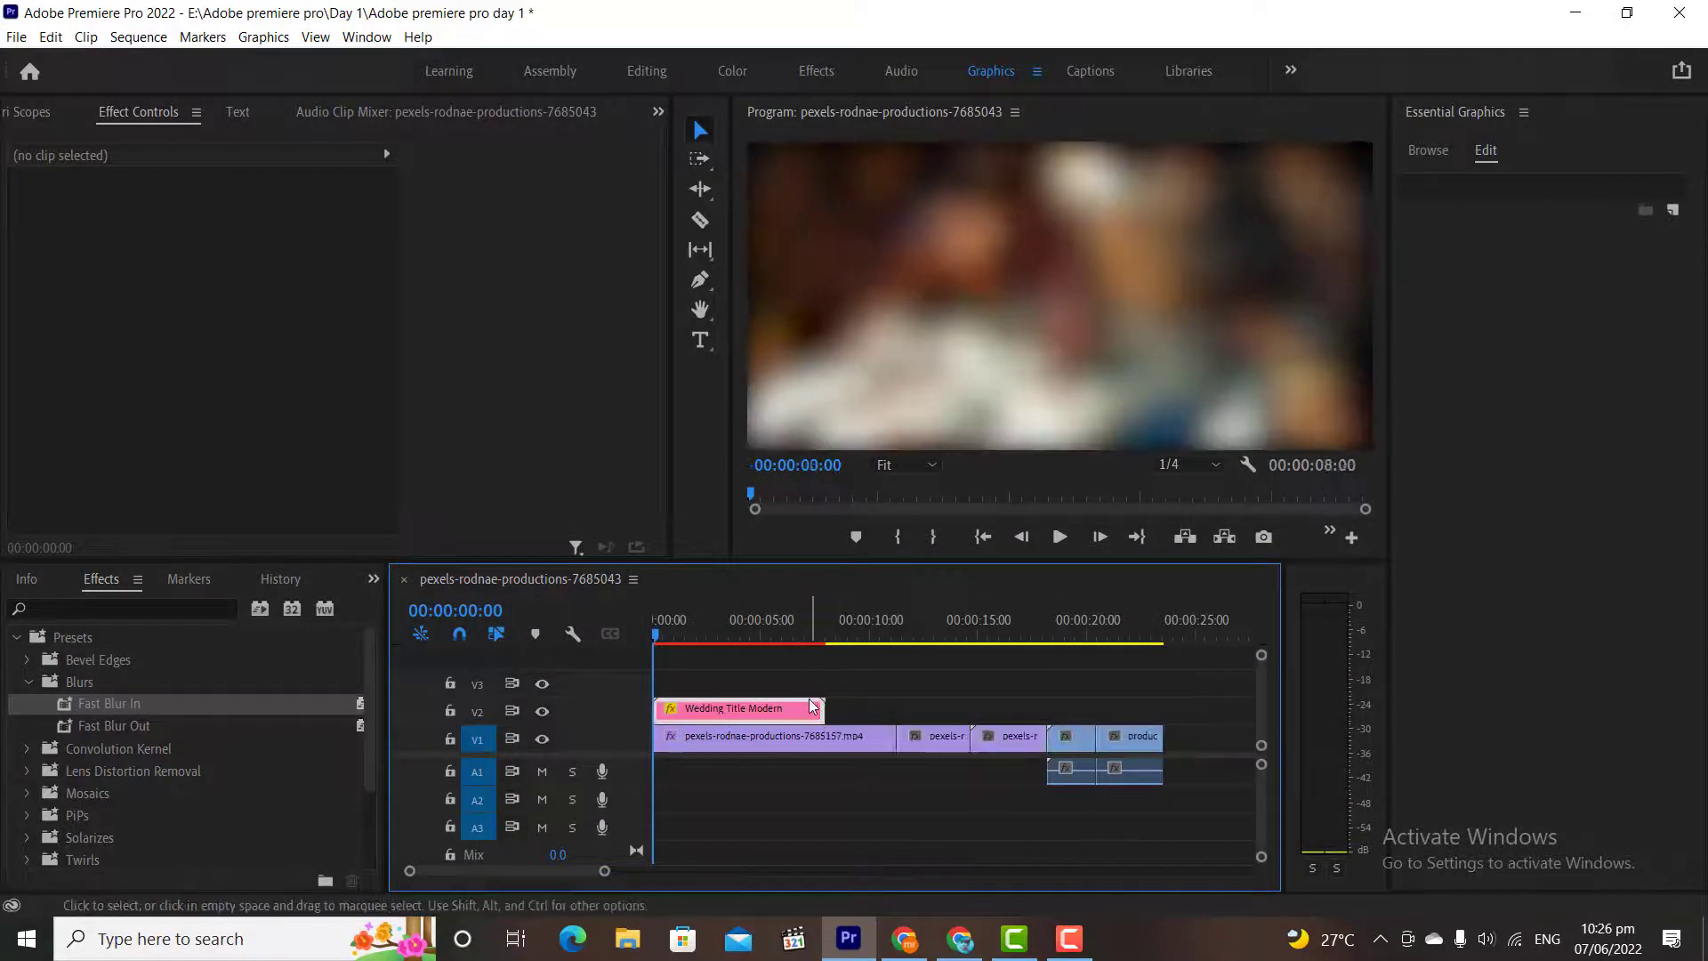
left_click(1058, 536)
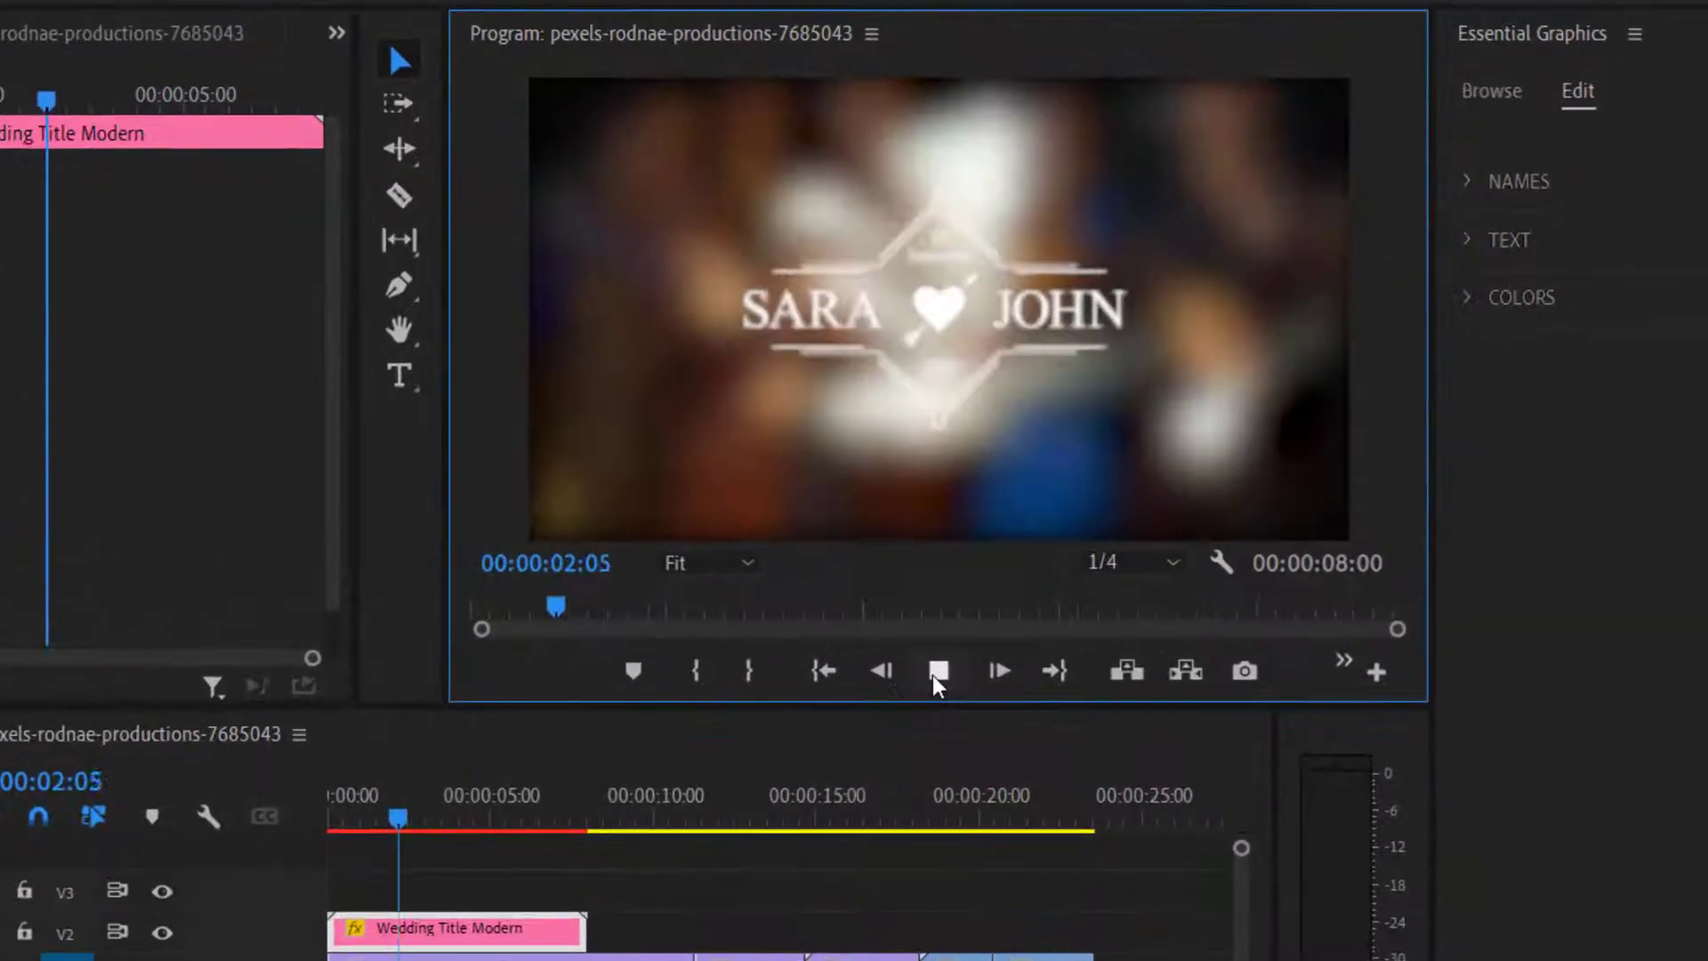
left_click(938, 675)
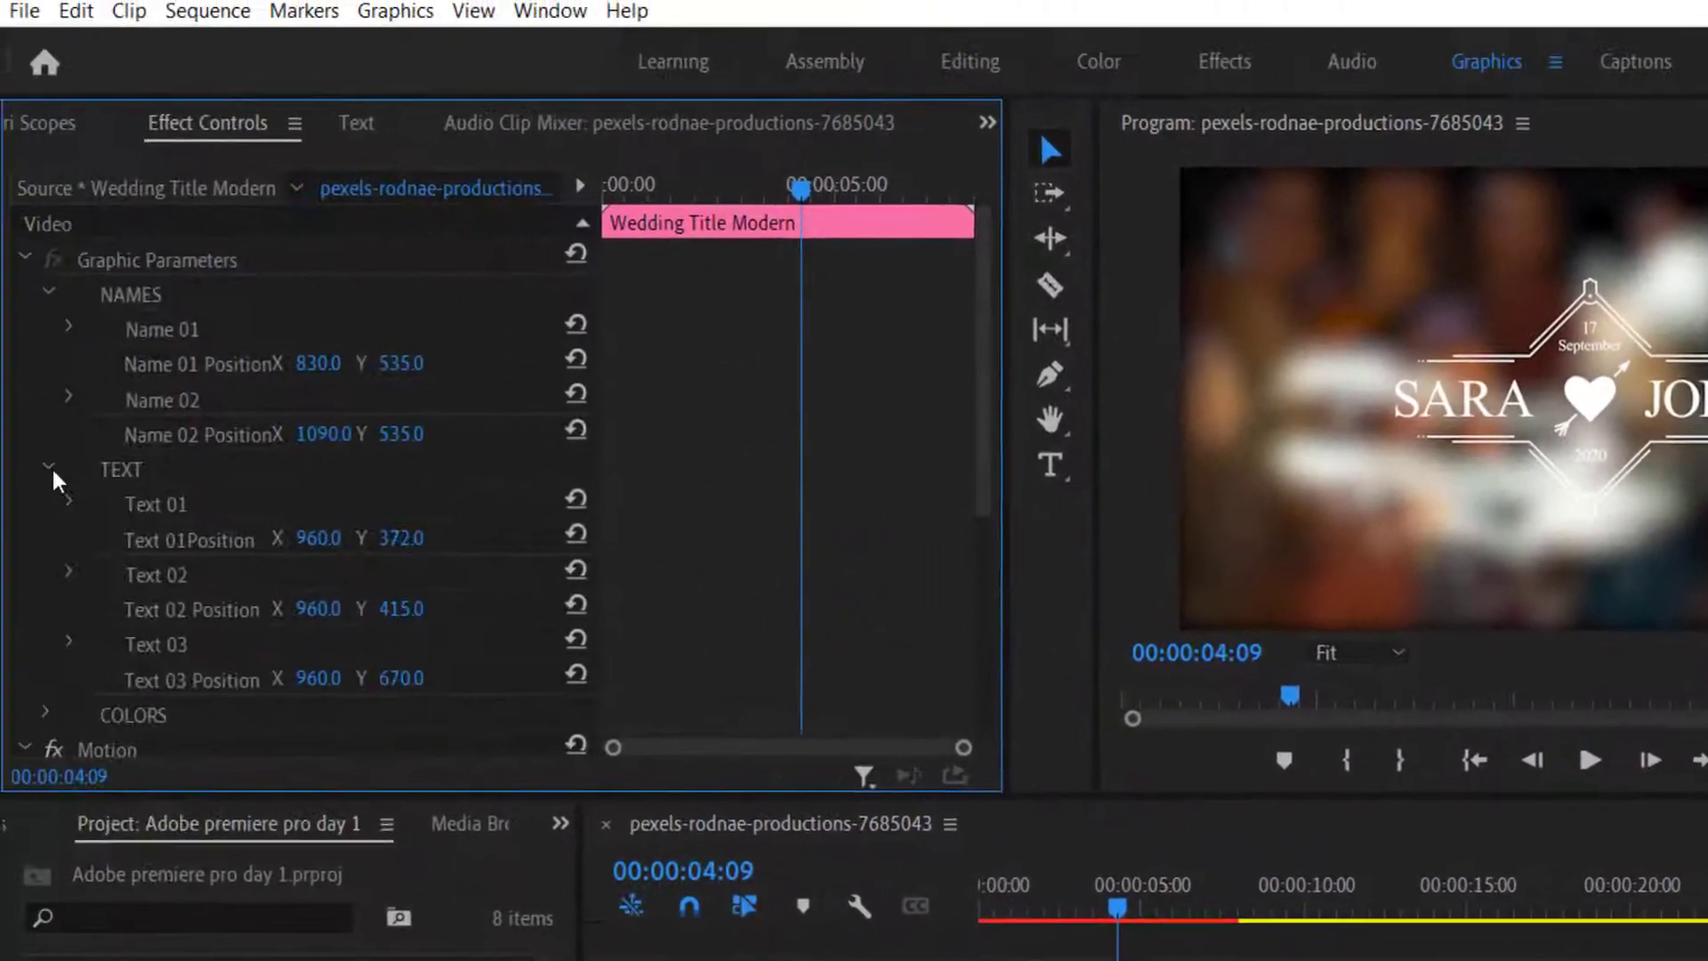
mouse_move(983, 414)
left_mouse_down()
mouse_move(988, 637)
mouse_move(988, 441)
left_mouse_up()
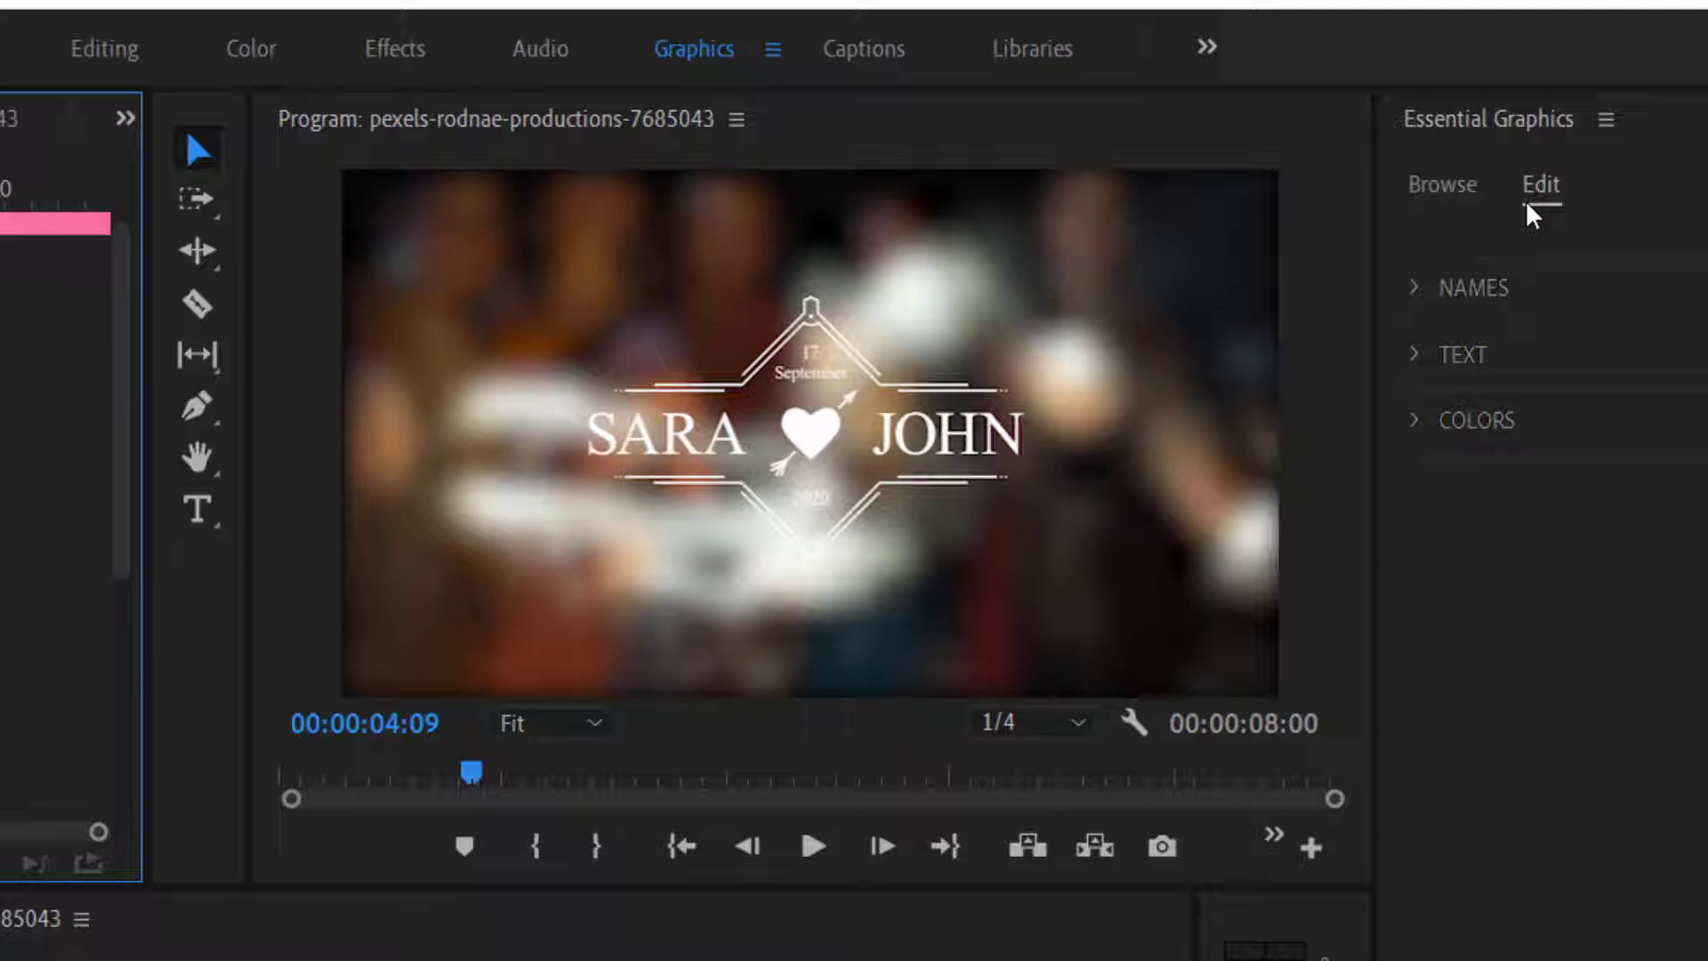
Expand Names and replace Name 01 'SARA' with 'Dively', then reach its font list
left_click(1412, 289)
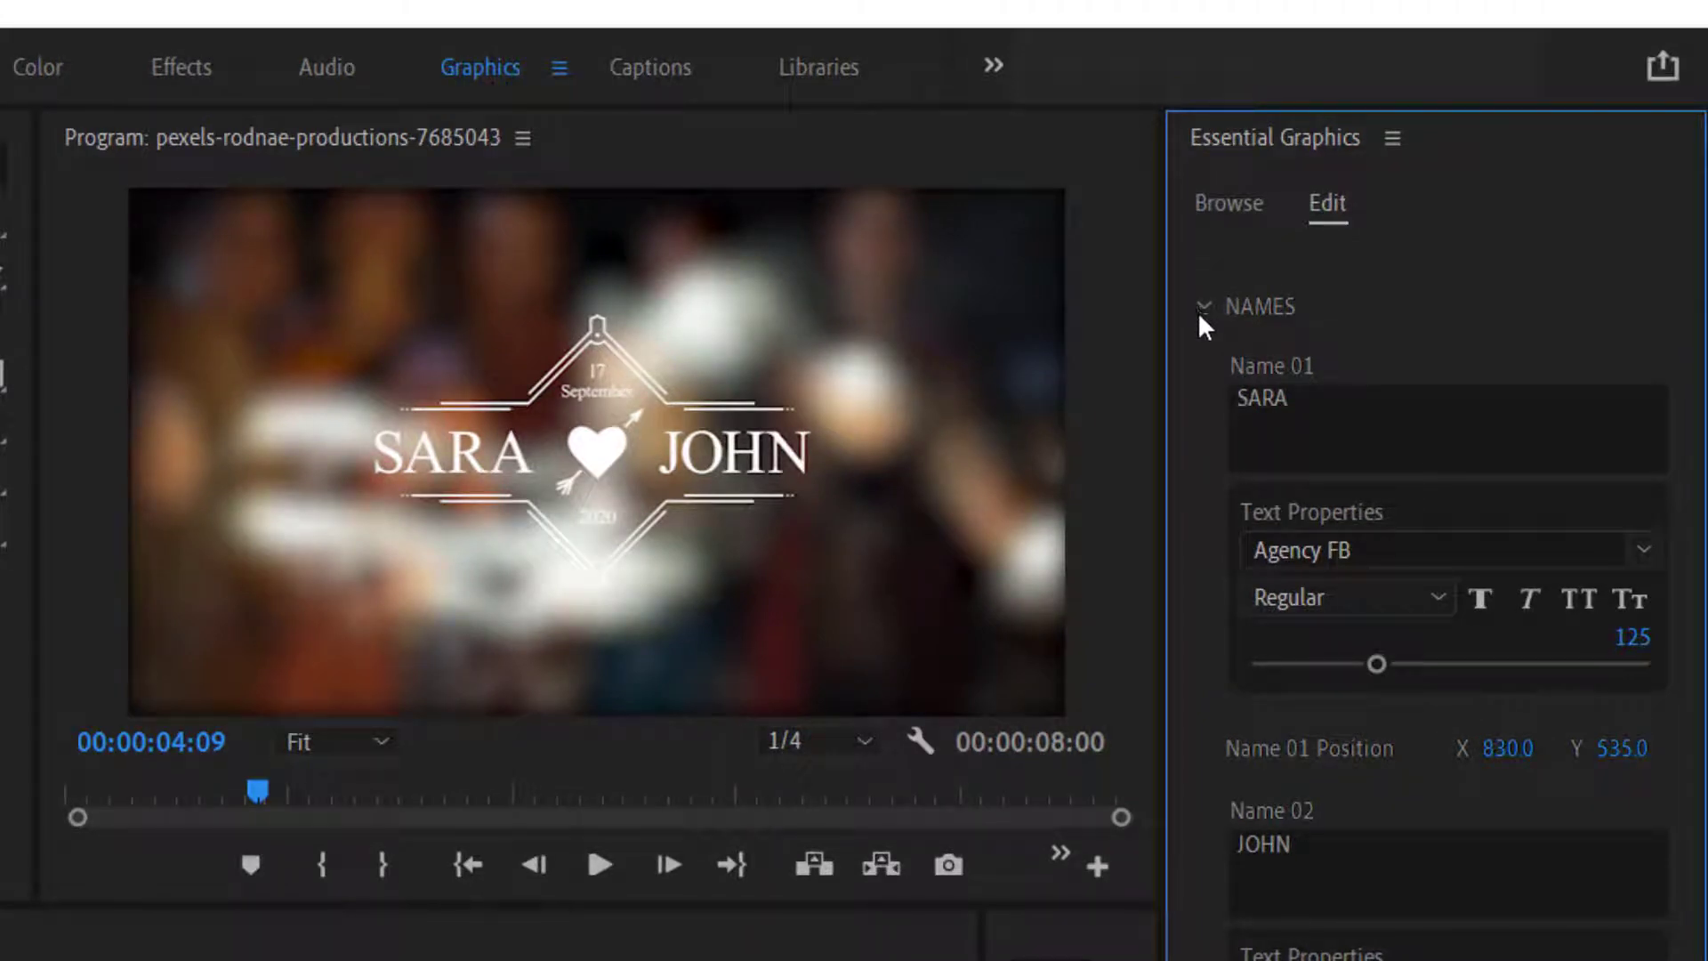
double_click(1328, 427)
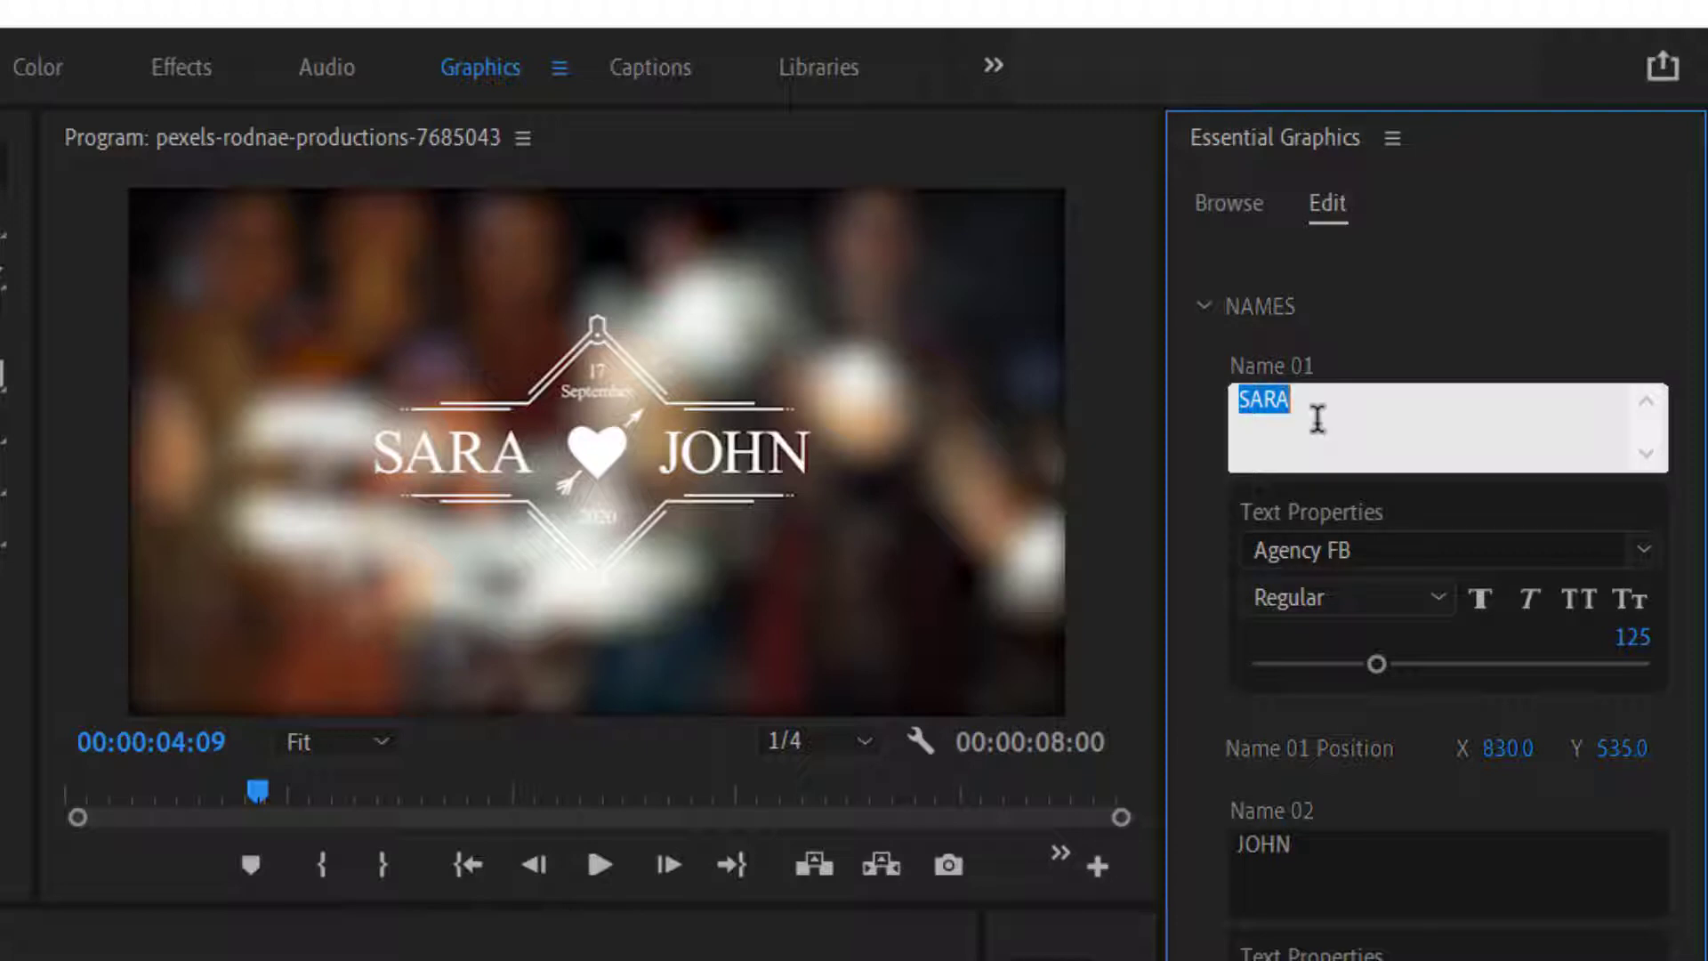
type("Dively")
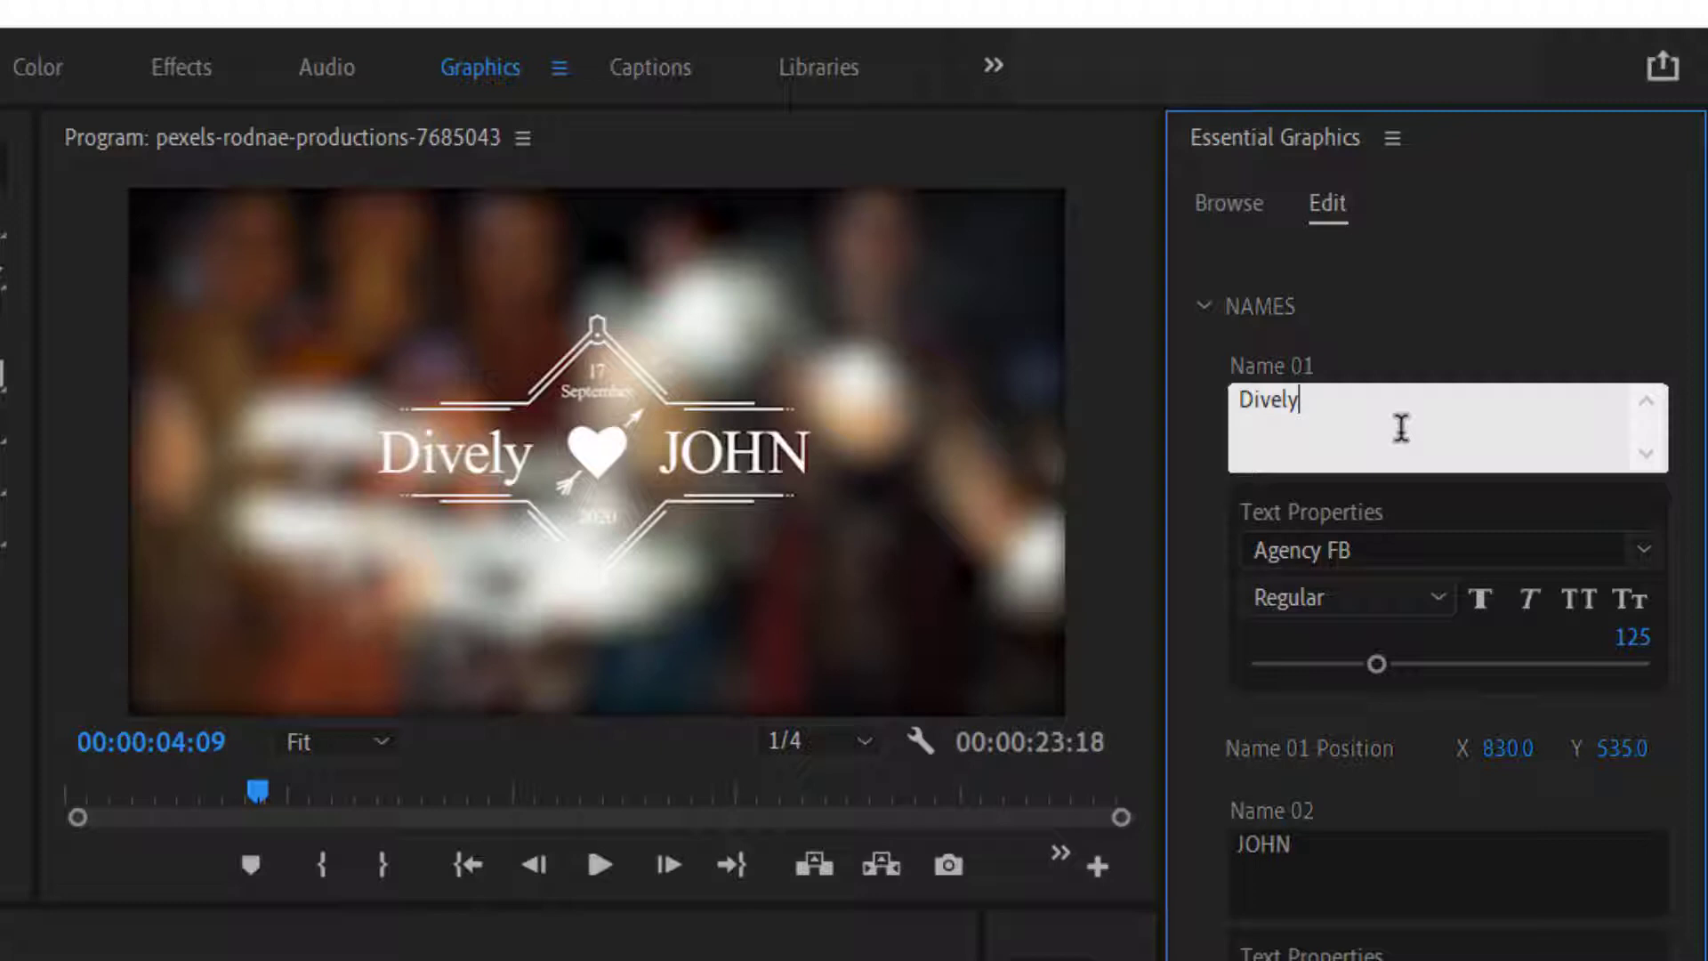
left_click(1378, 549)
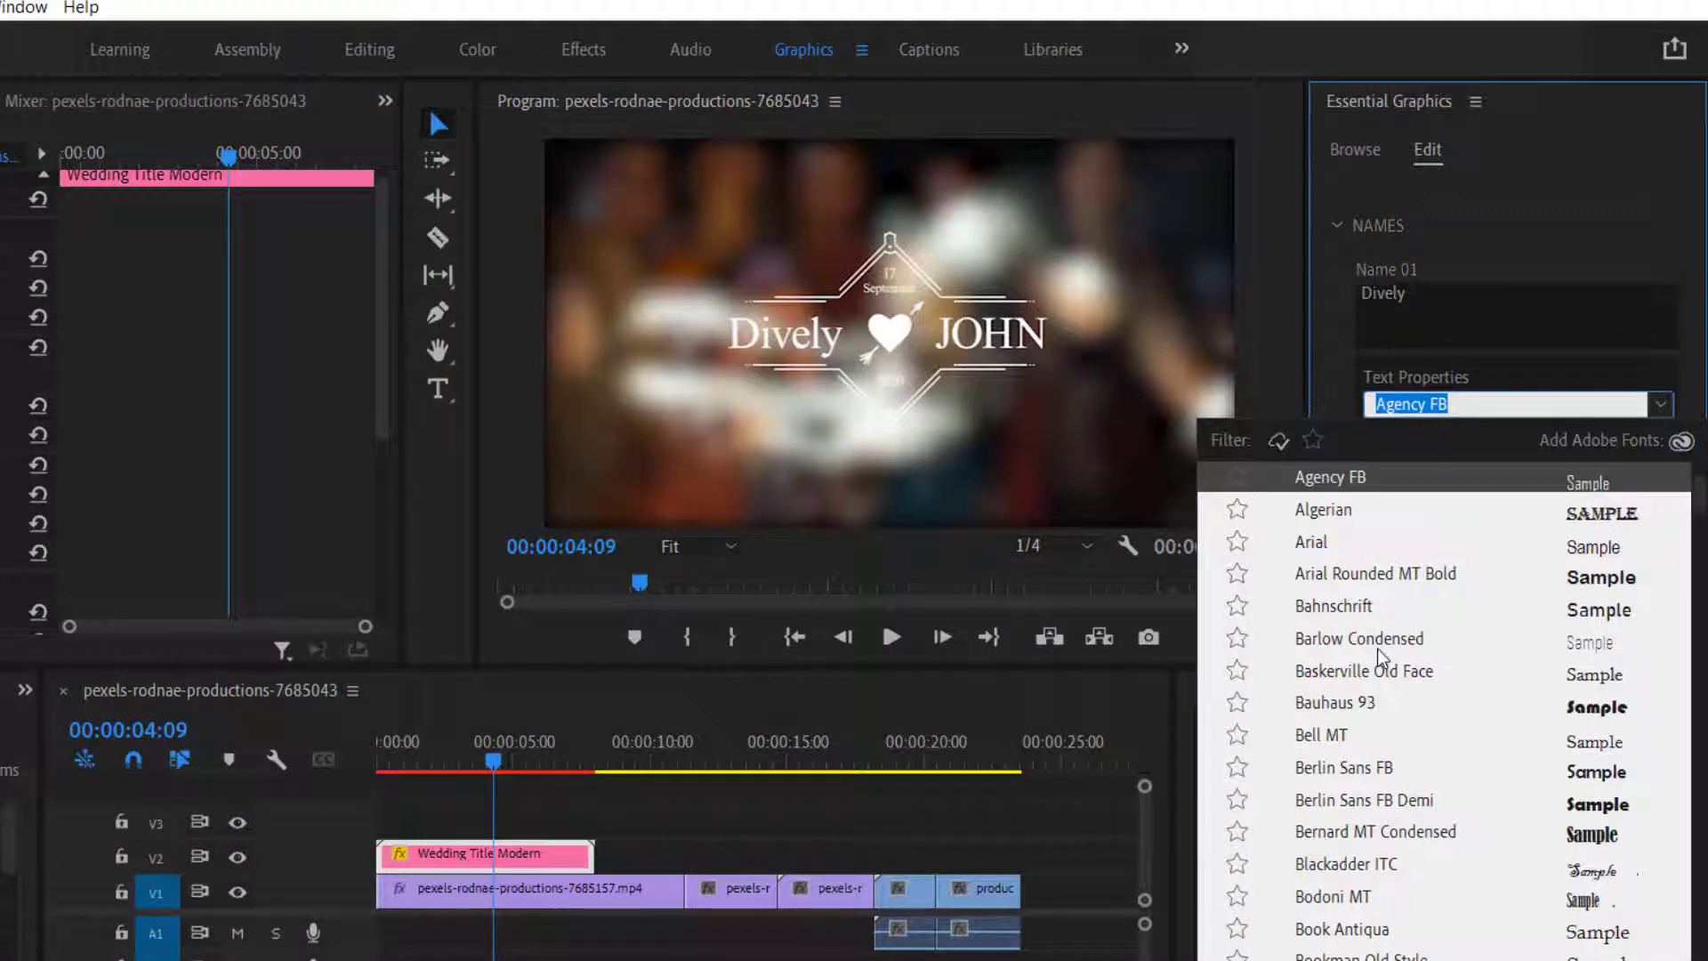
Set Name 01 to Barlow Condensed, try Medium weight, and return it to Thin
left_click(1381, 647)
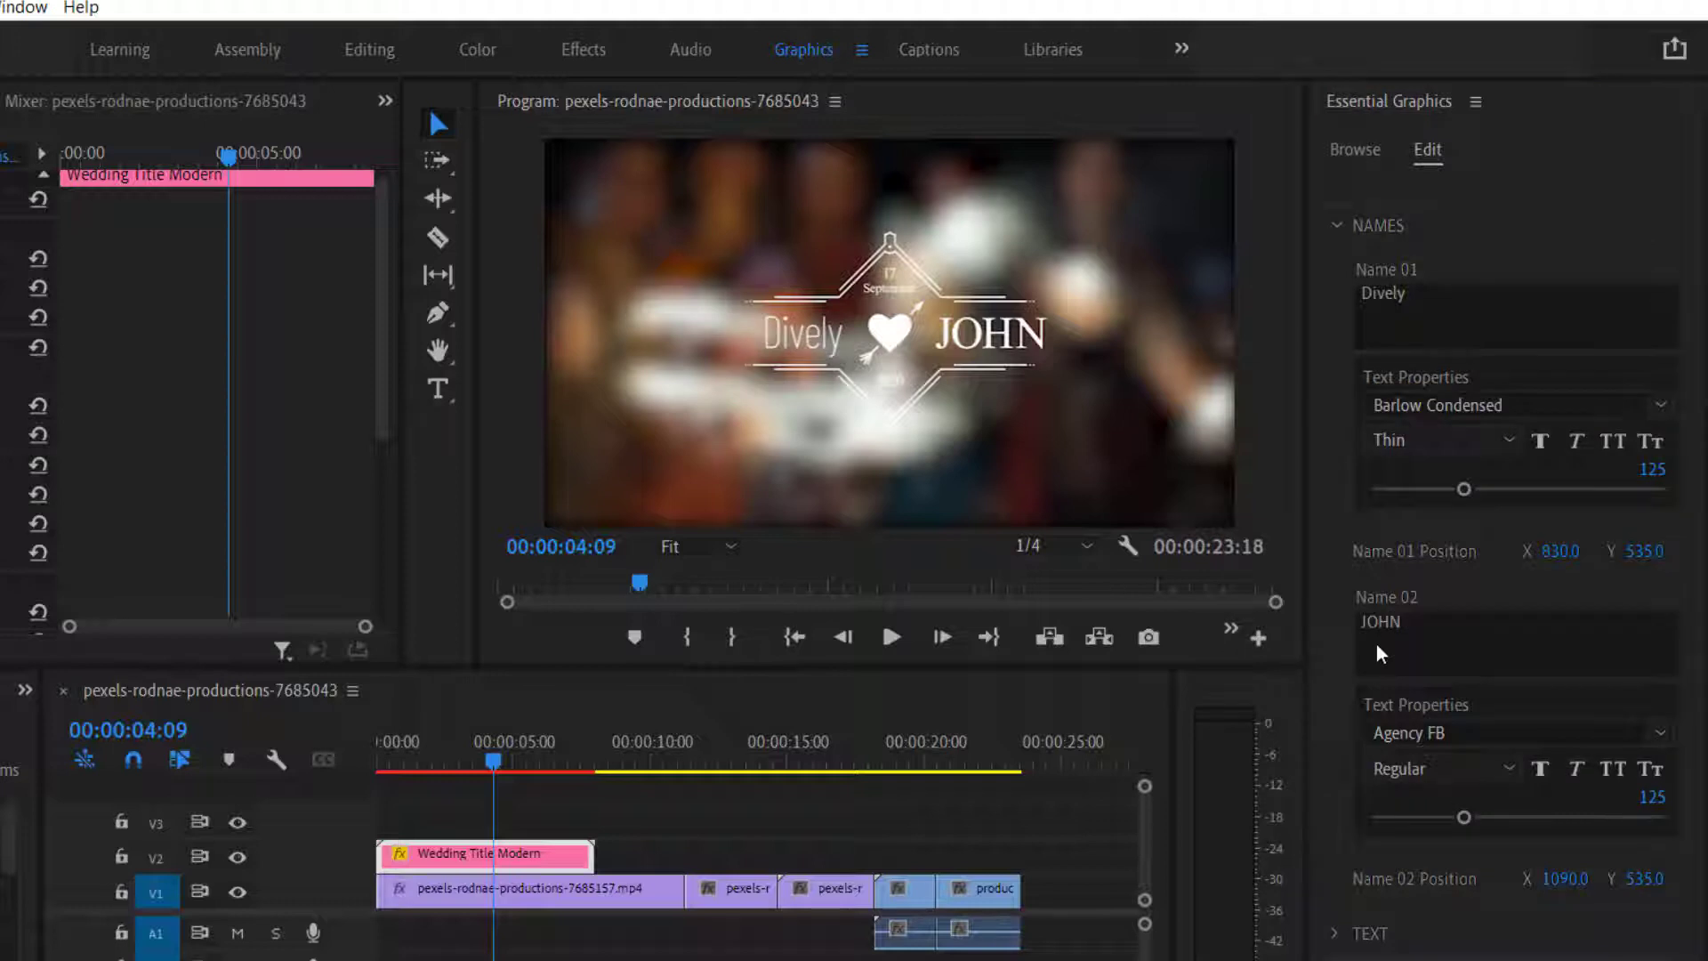
left_click(1432, 441)
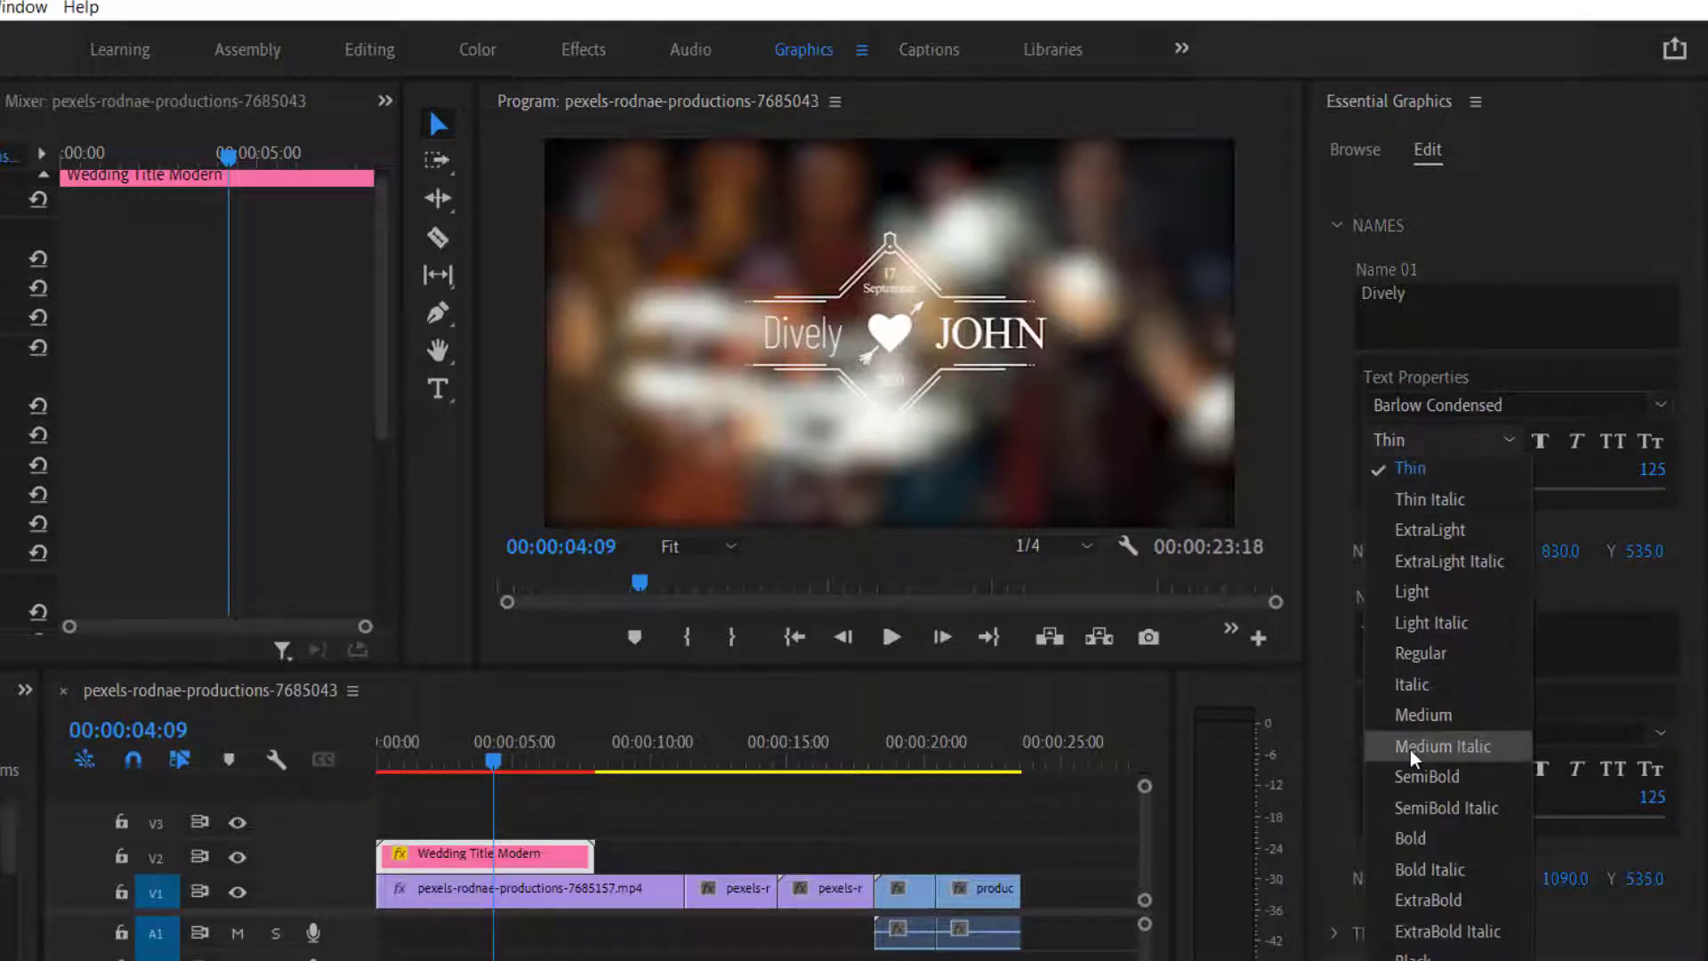
left_click(1419, 719)
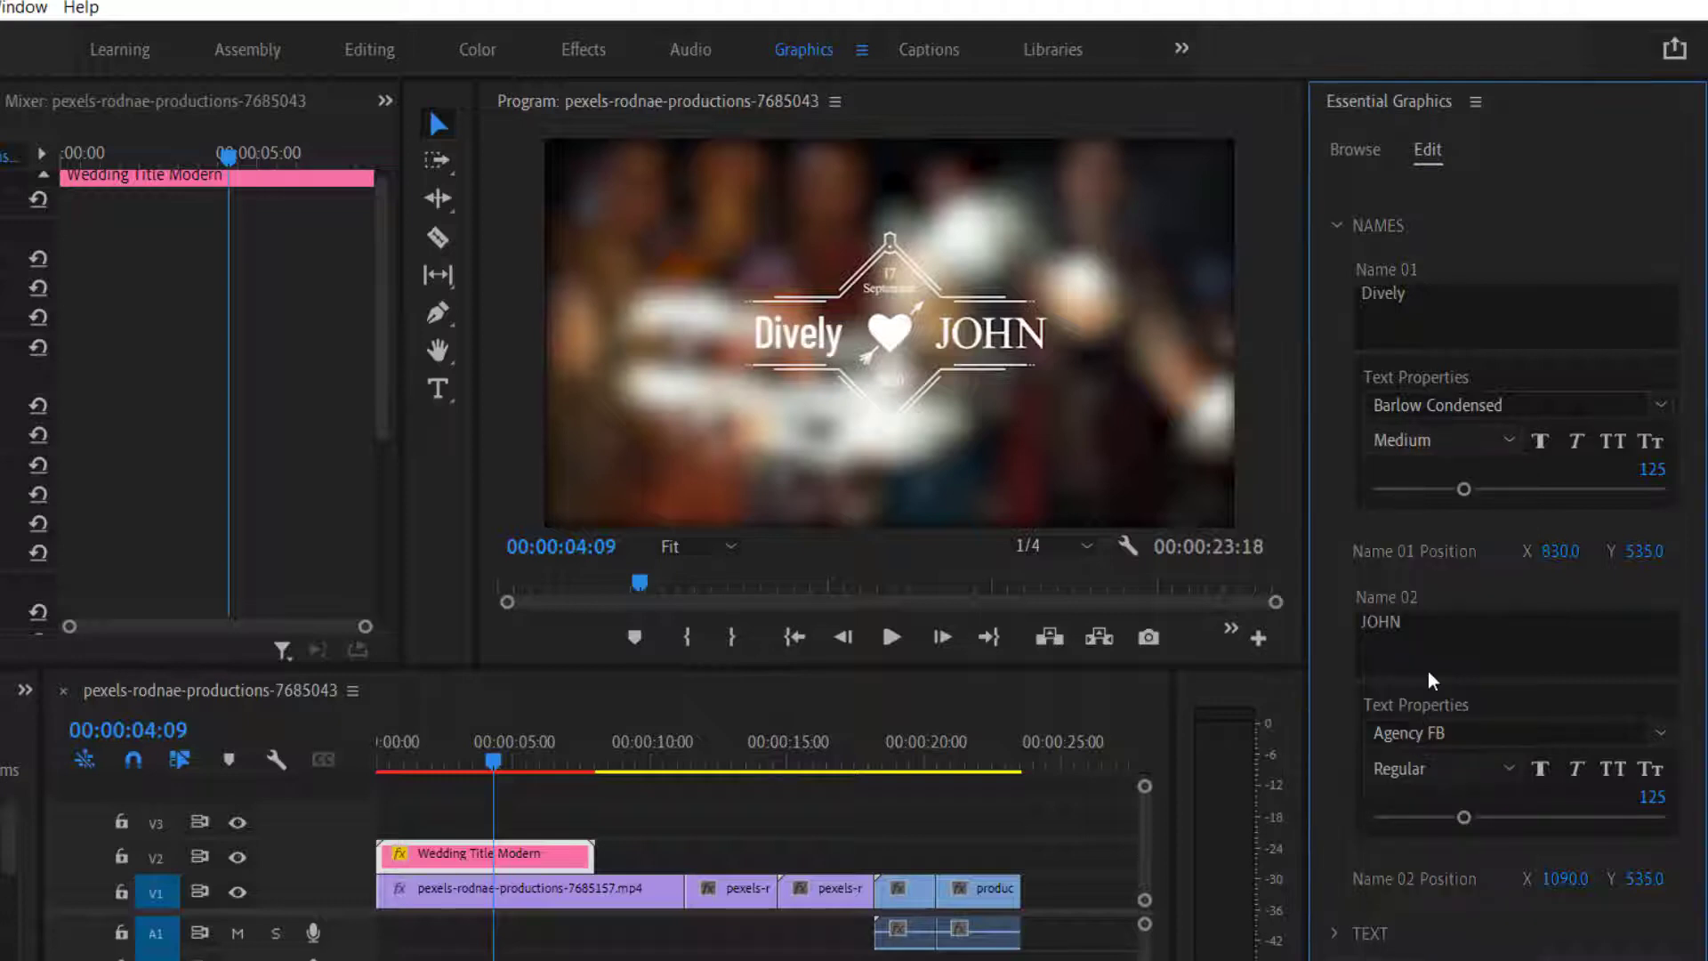
left_click(1444, 443)
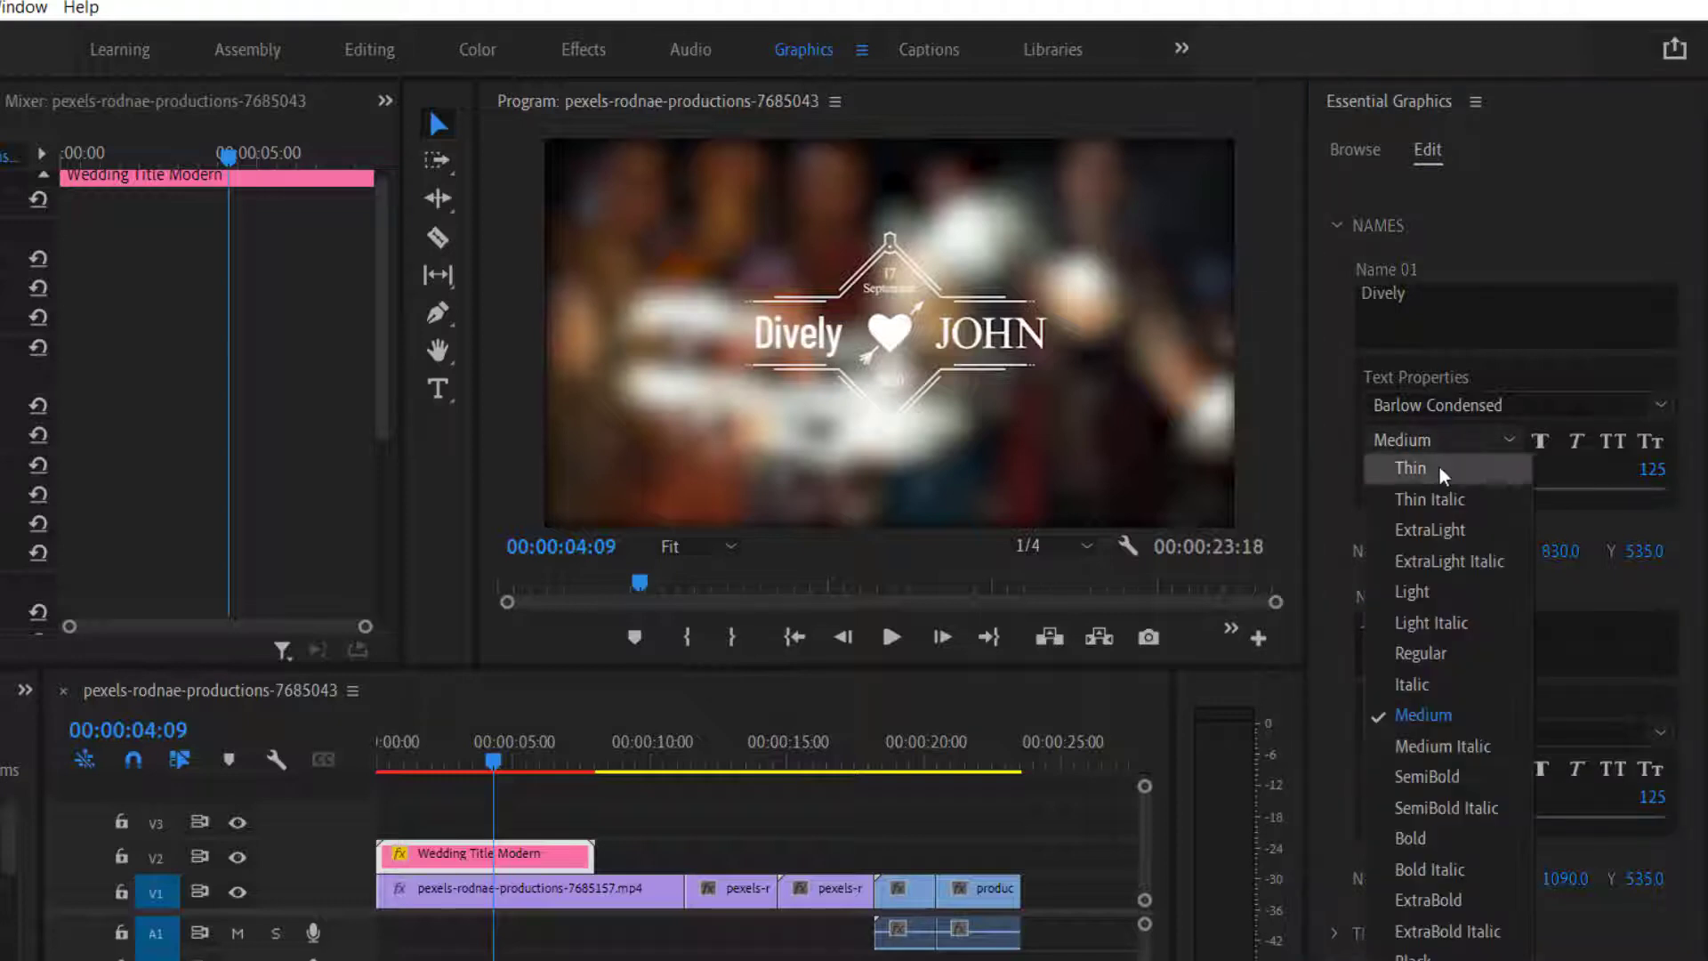
Try bold, italic, all caps and small caps then clear them, and nudge Dively left to Position X ~795
left_click(1539, 445)
left_click(1576, 445)
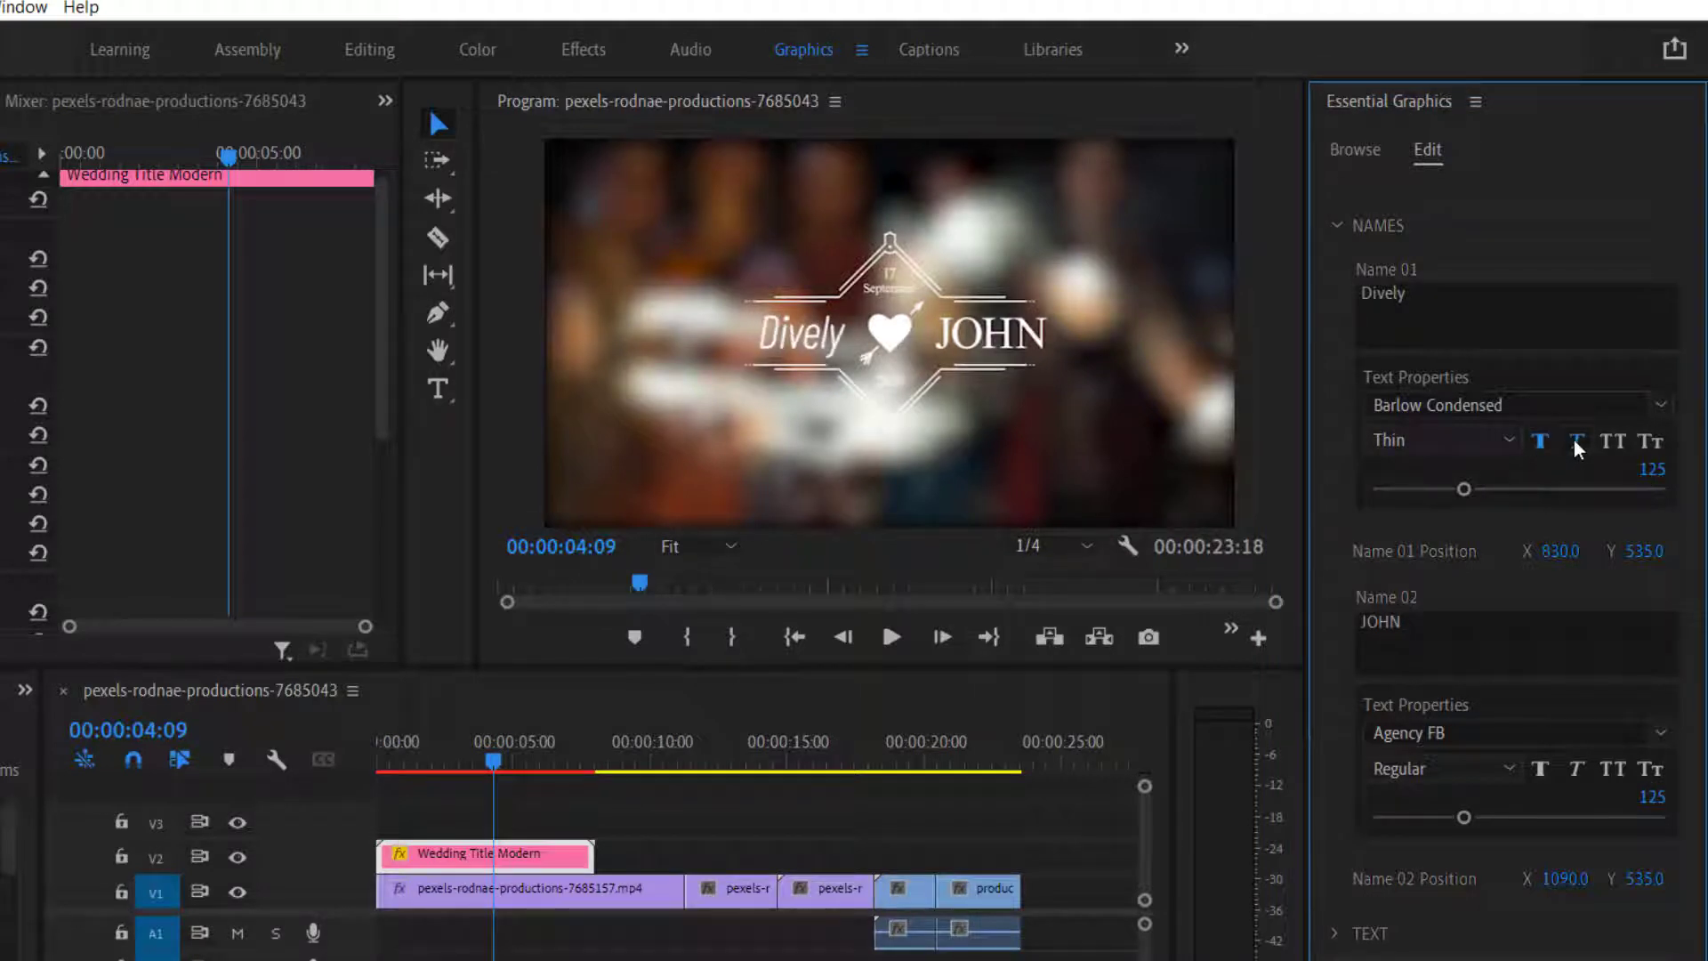
left_click(1613, 442)
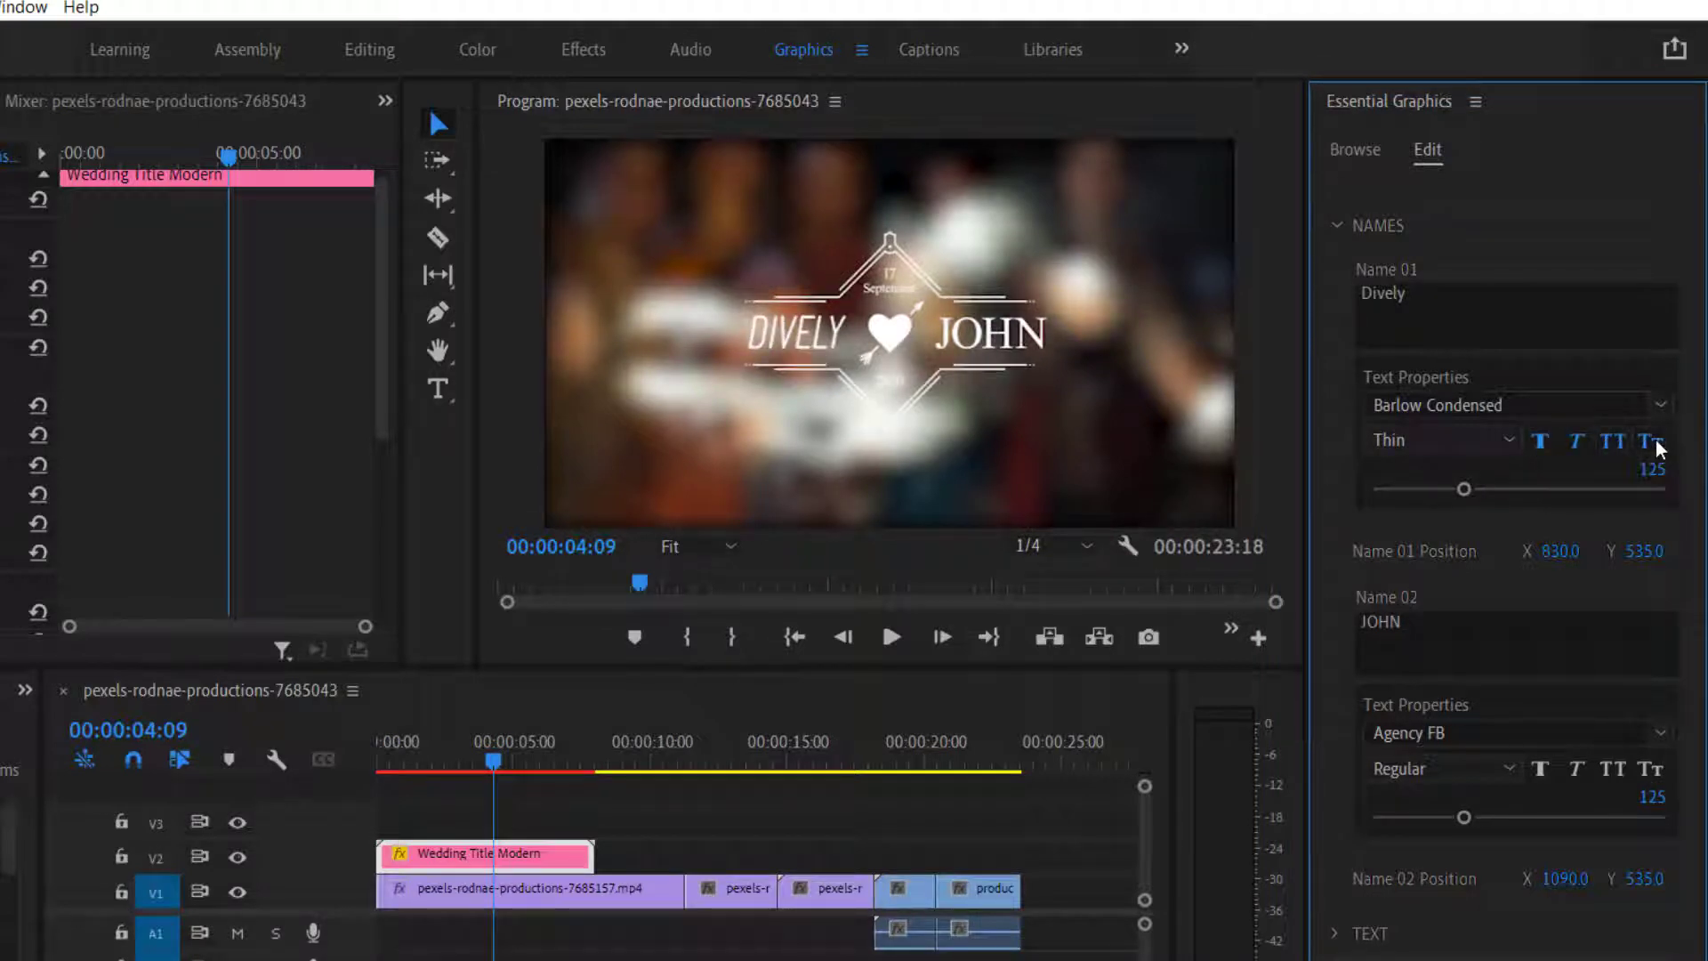
left_click(1653, 444)
left_click(1653, 443)
left_click(1613, 442)
left_click(1539, 444)
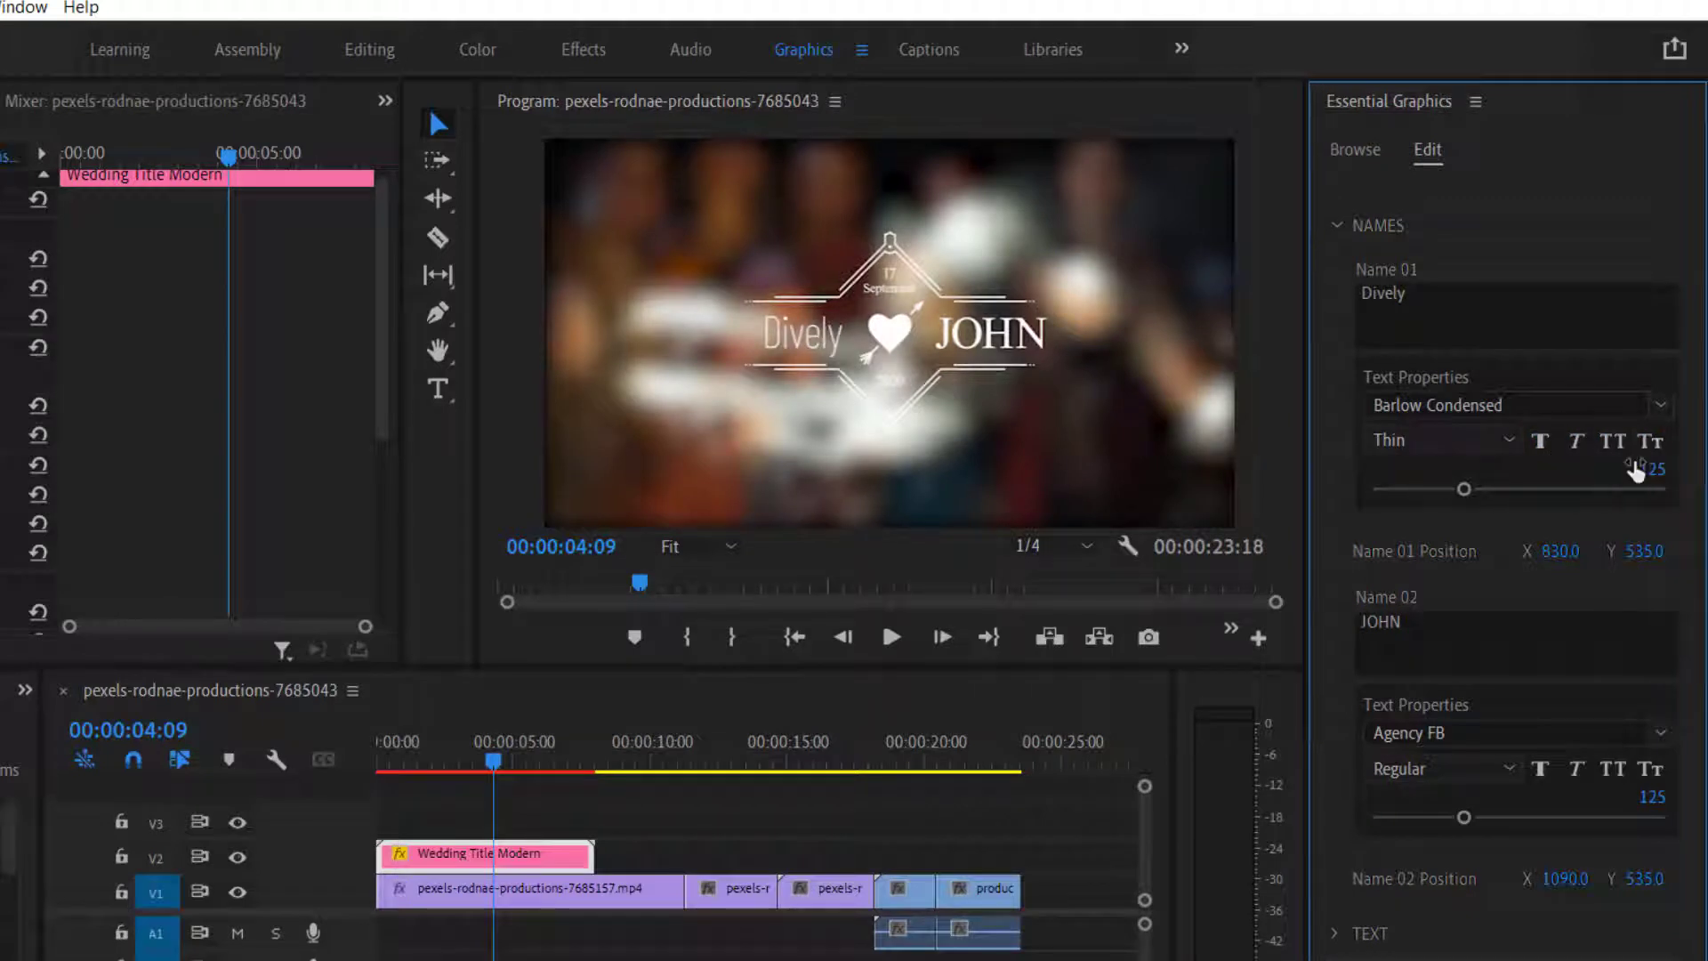
mouse_move(1560, 550)
left_mouse_down()
mouse_move(1543, 552)
mouse_move(1644, 552)
left_mouse_up()
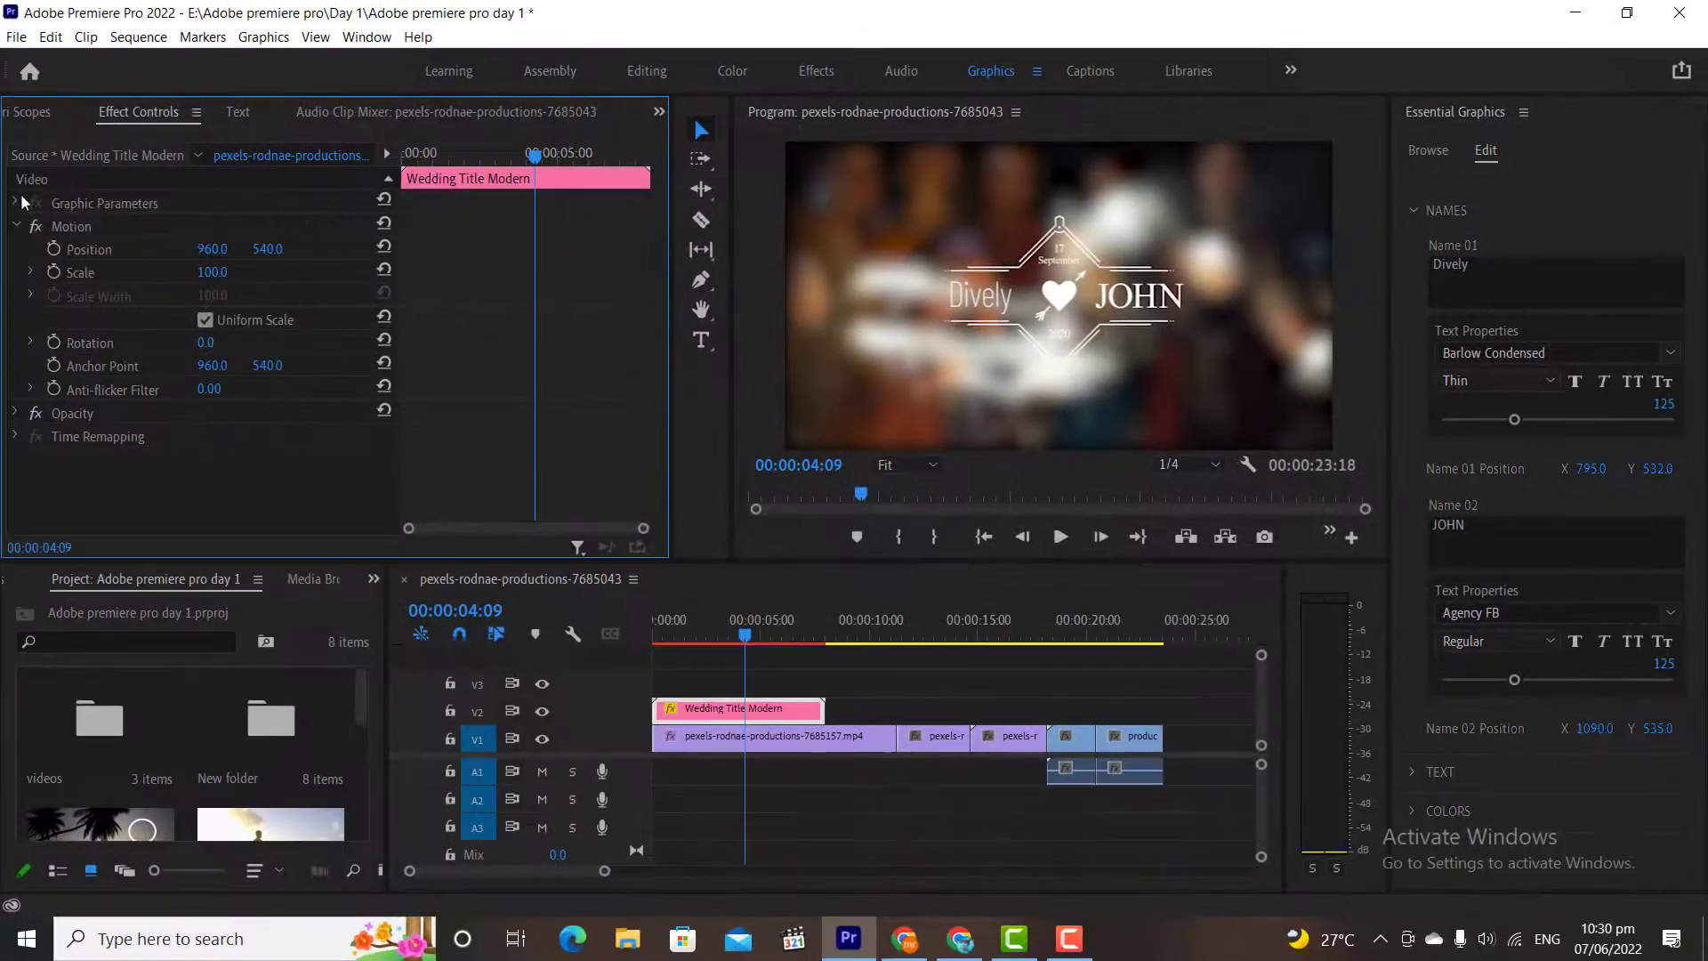
Nudge the title's Position X right and change Name 02 'JOHN' to 'James' in Barlow Condensed
left_click_drag(212, 250, 282, 249)
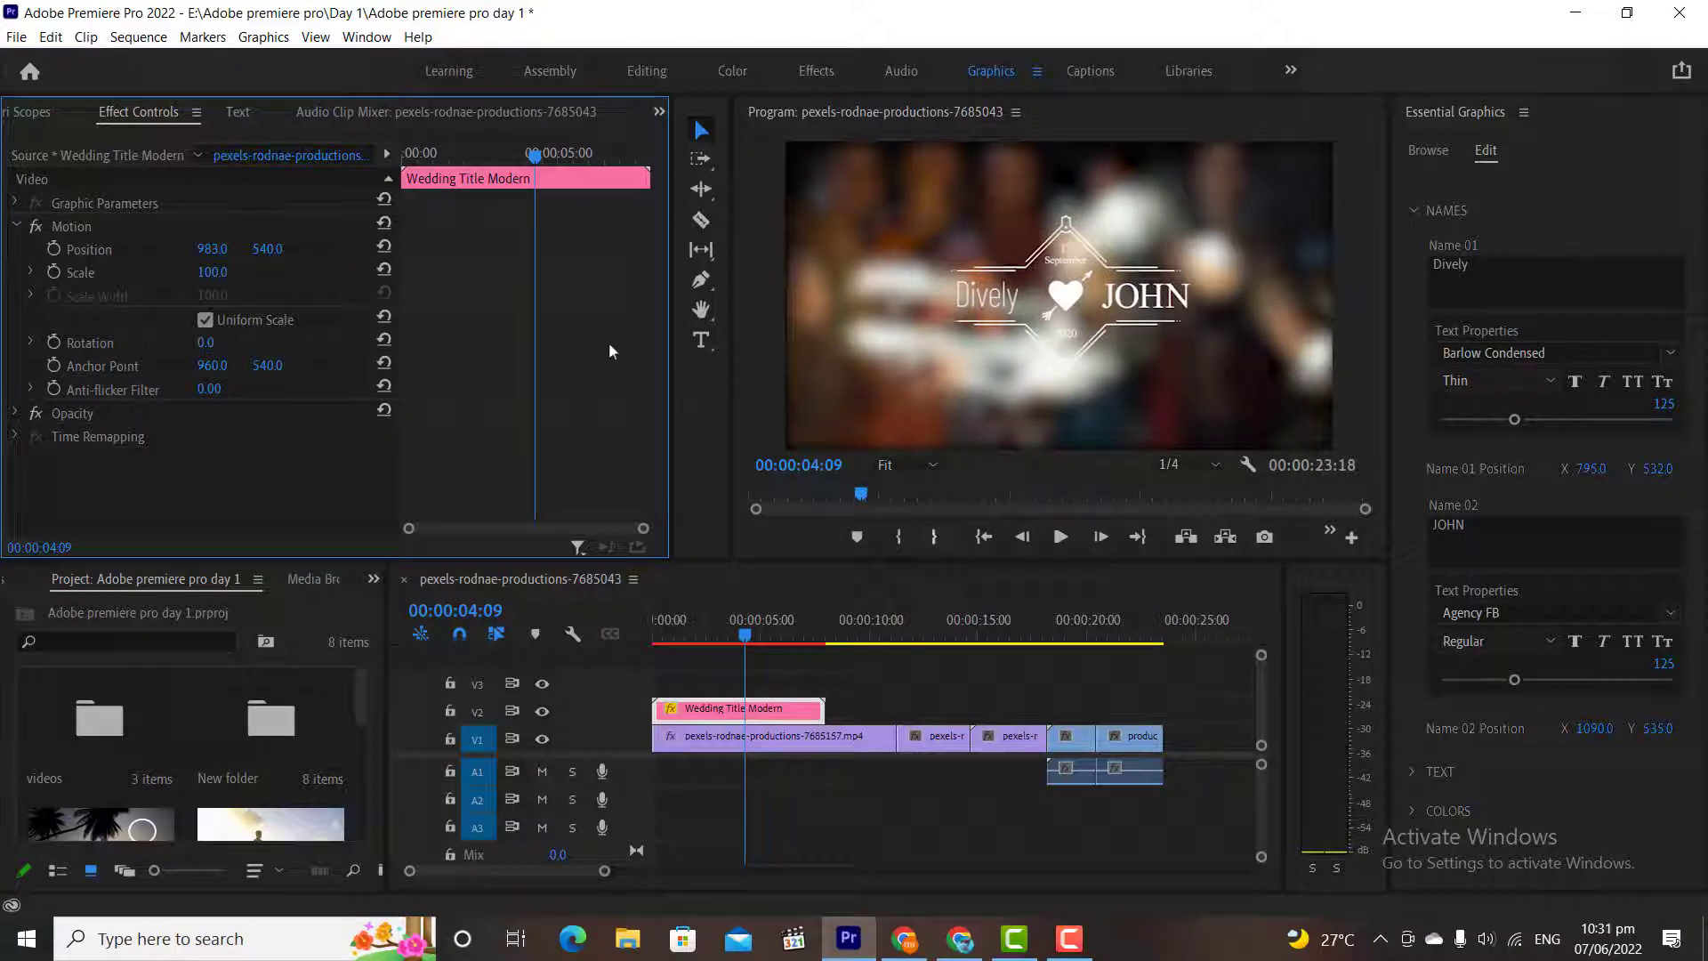
left_click(1515, 555)
double_click(1514, 556)
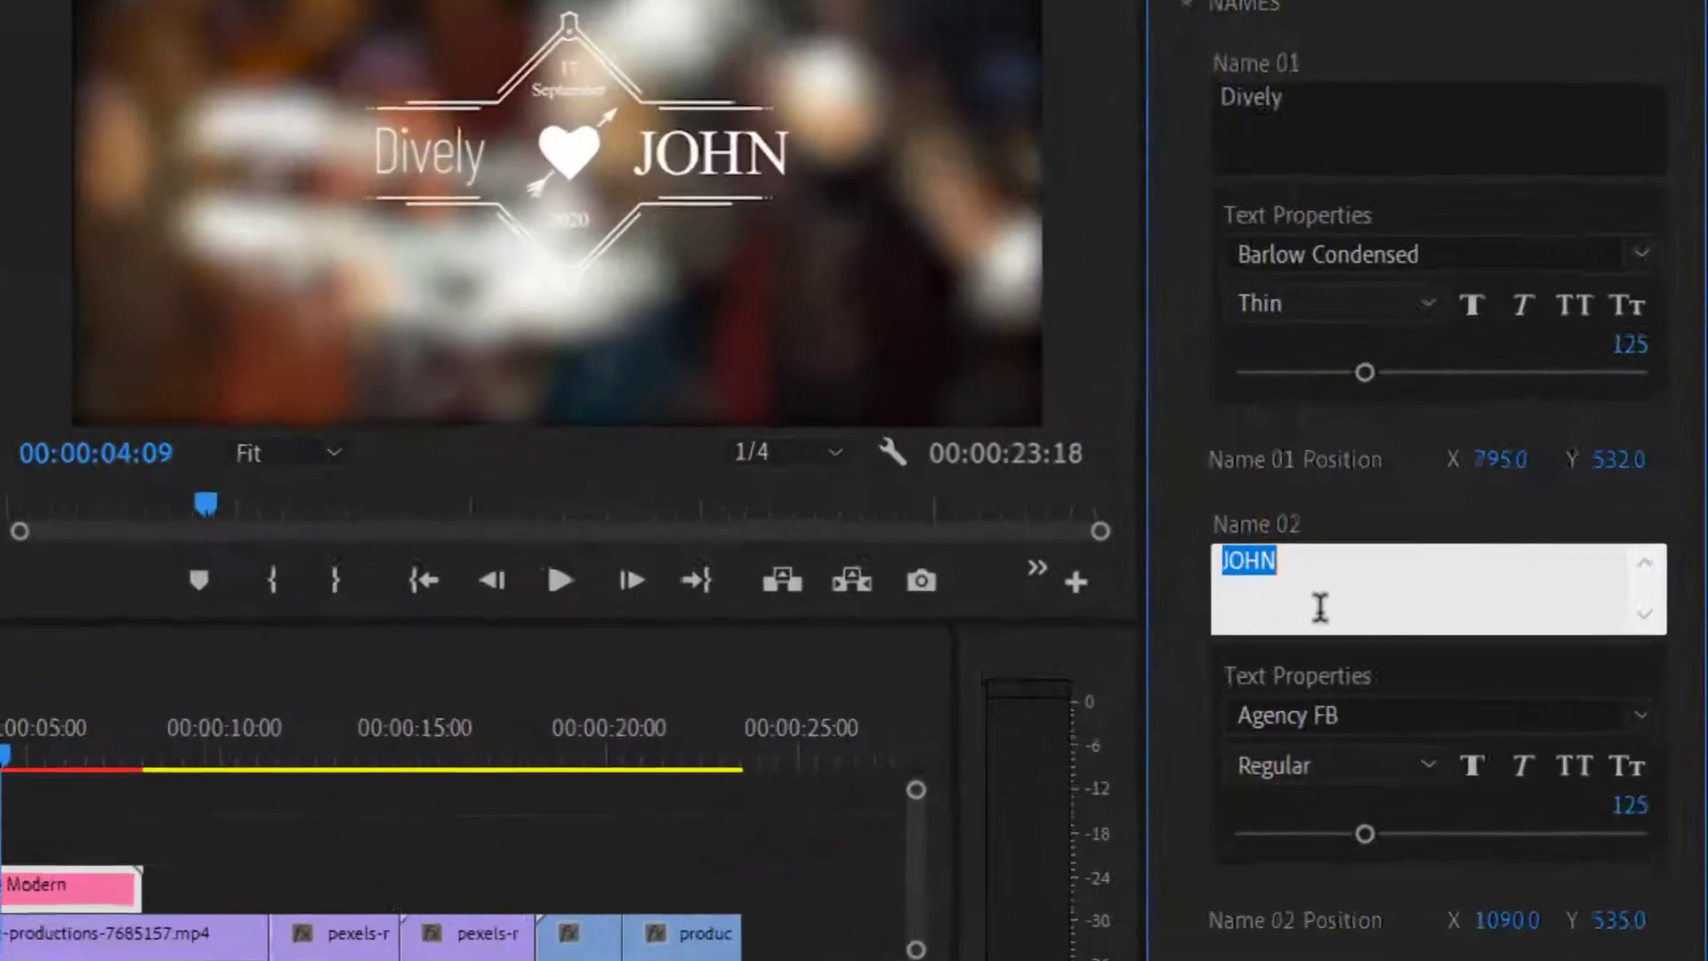
type("James")
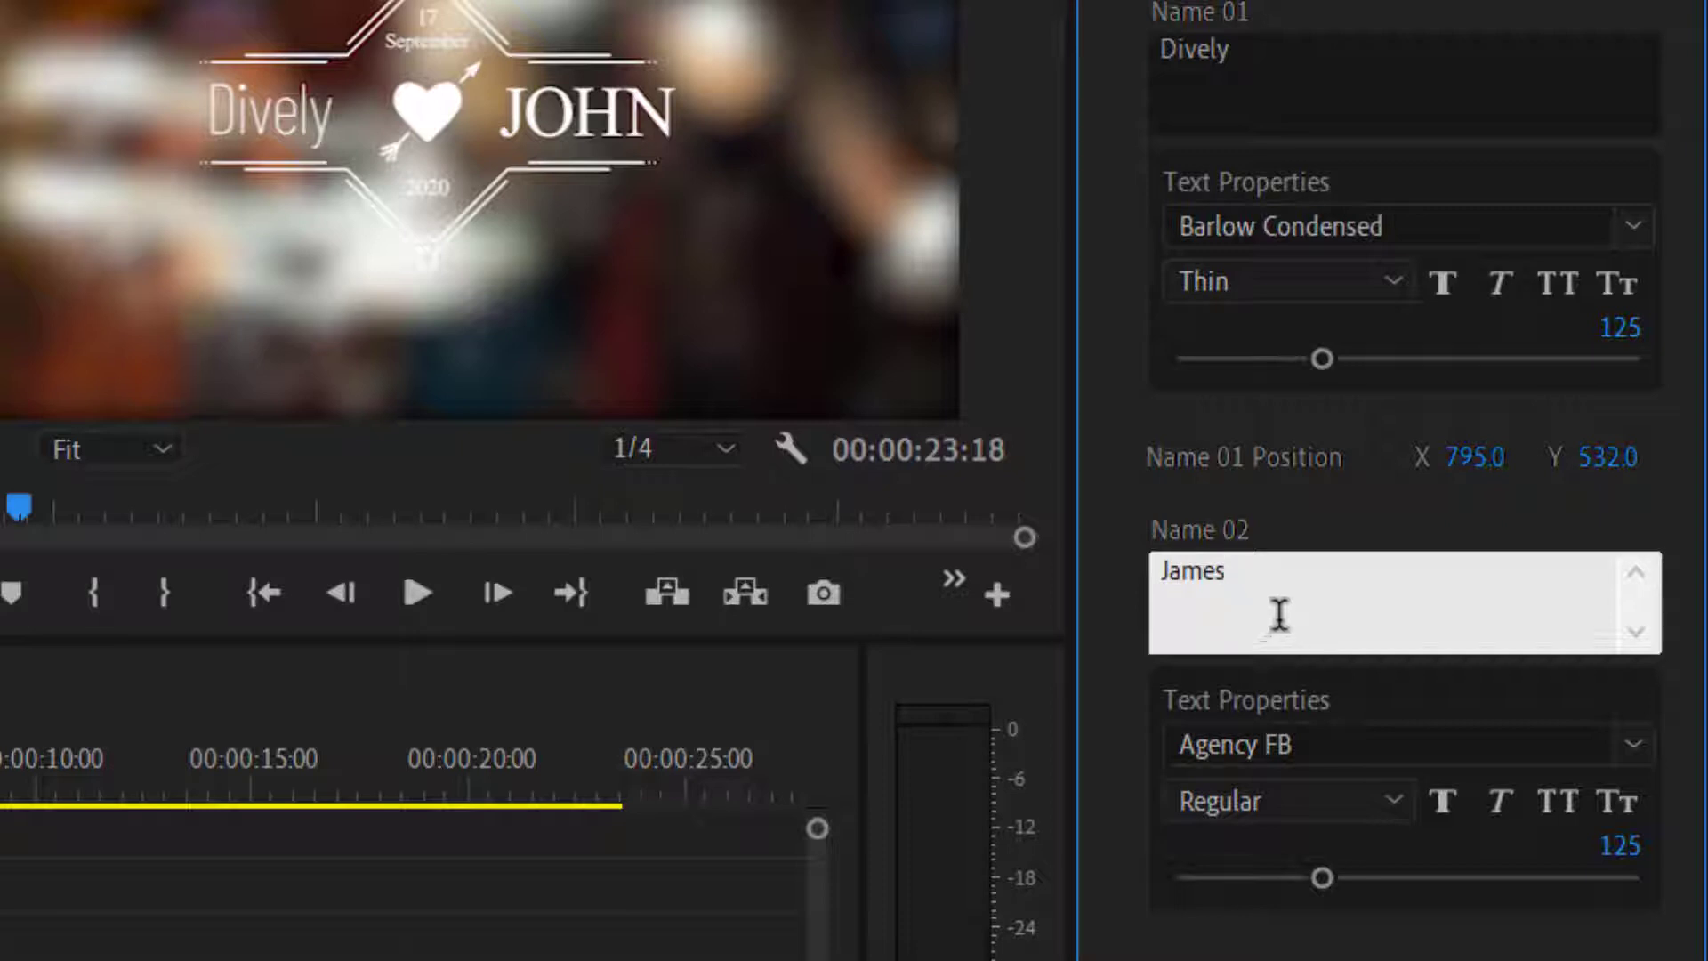
left_click(1378, 523)
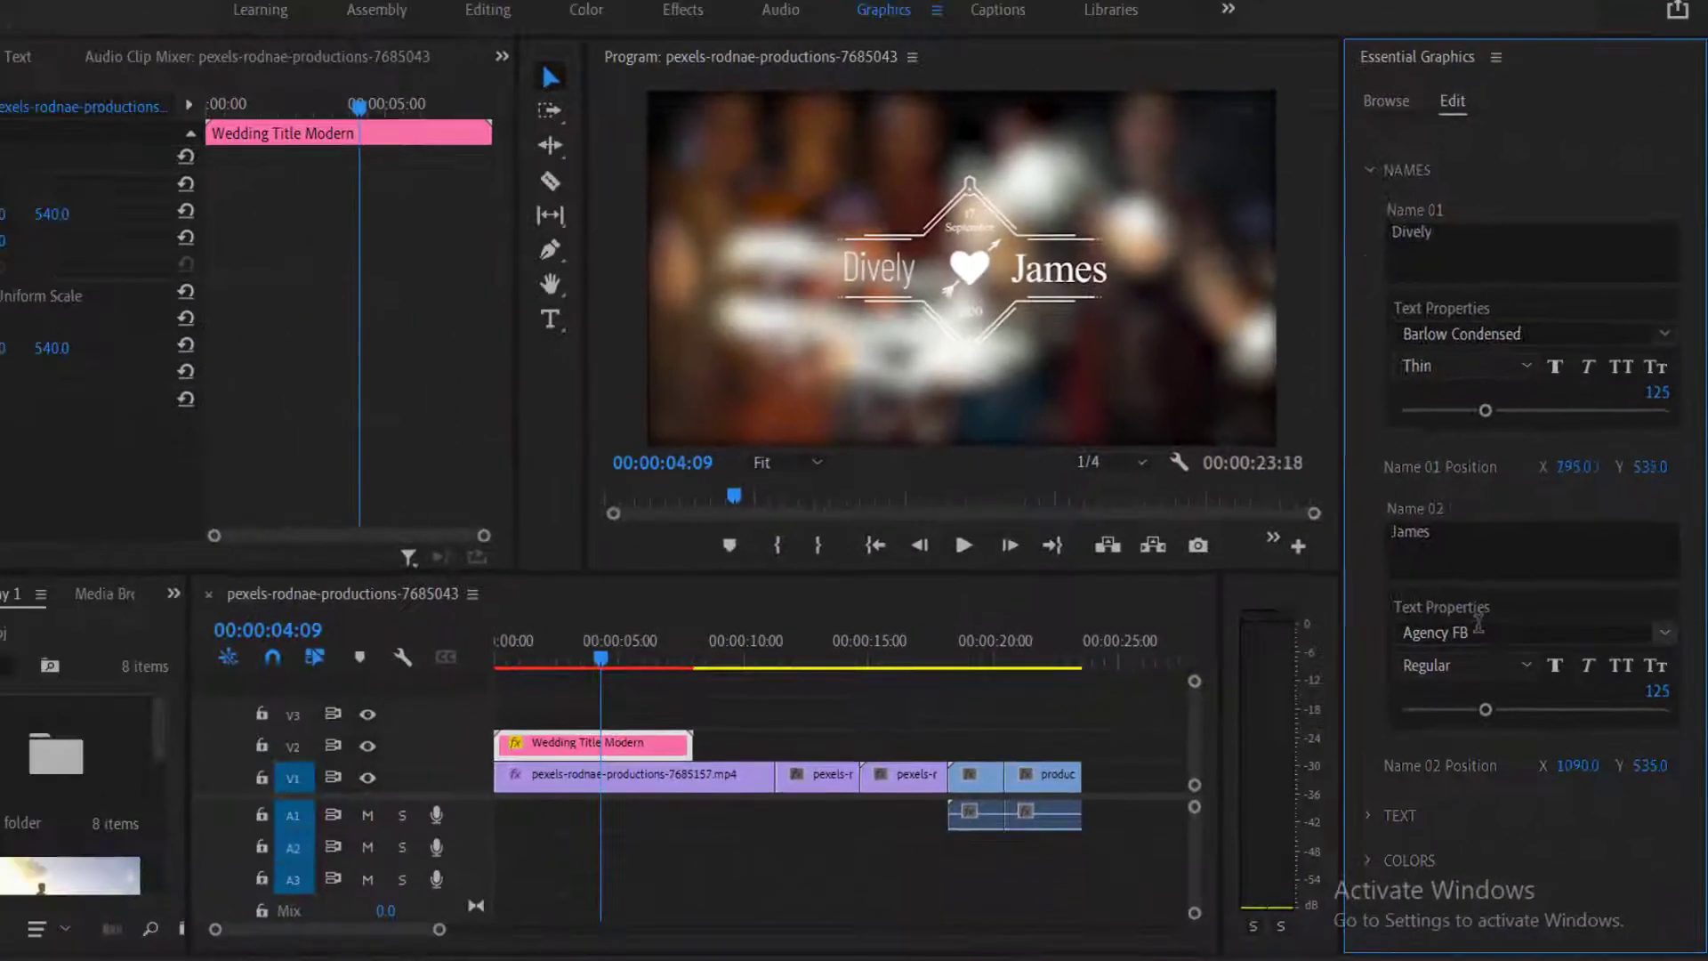
left_click(1479, 630)
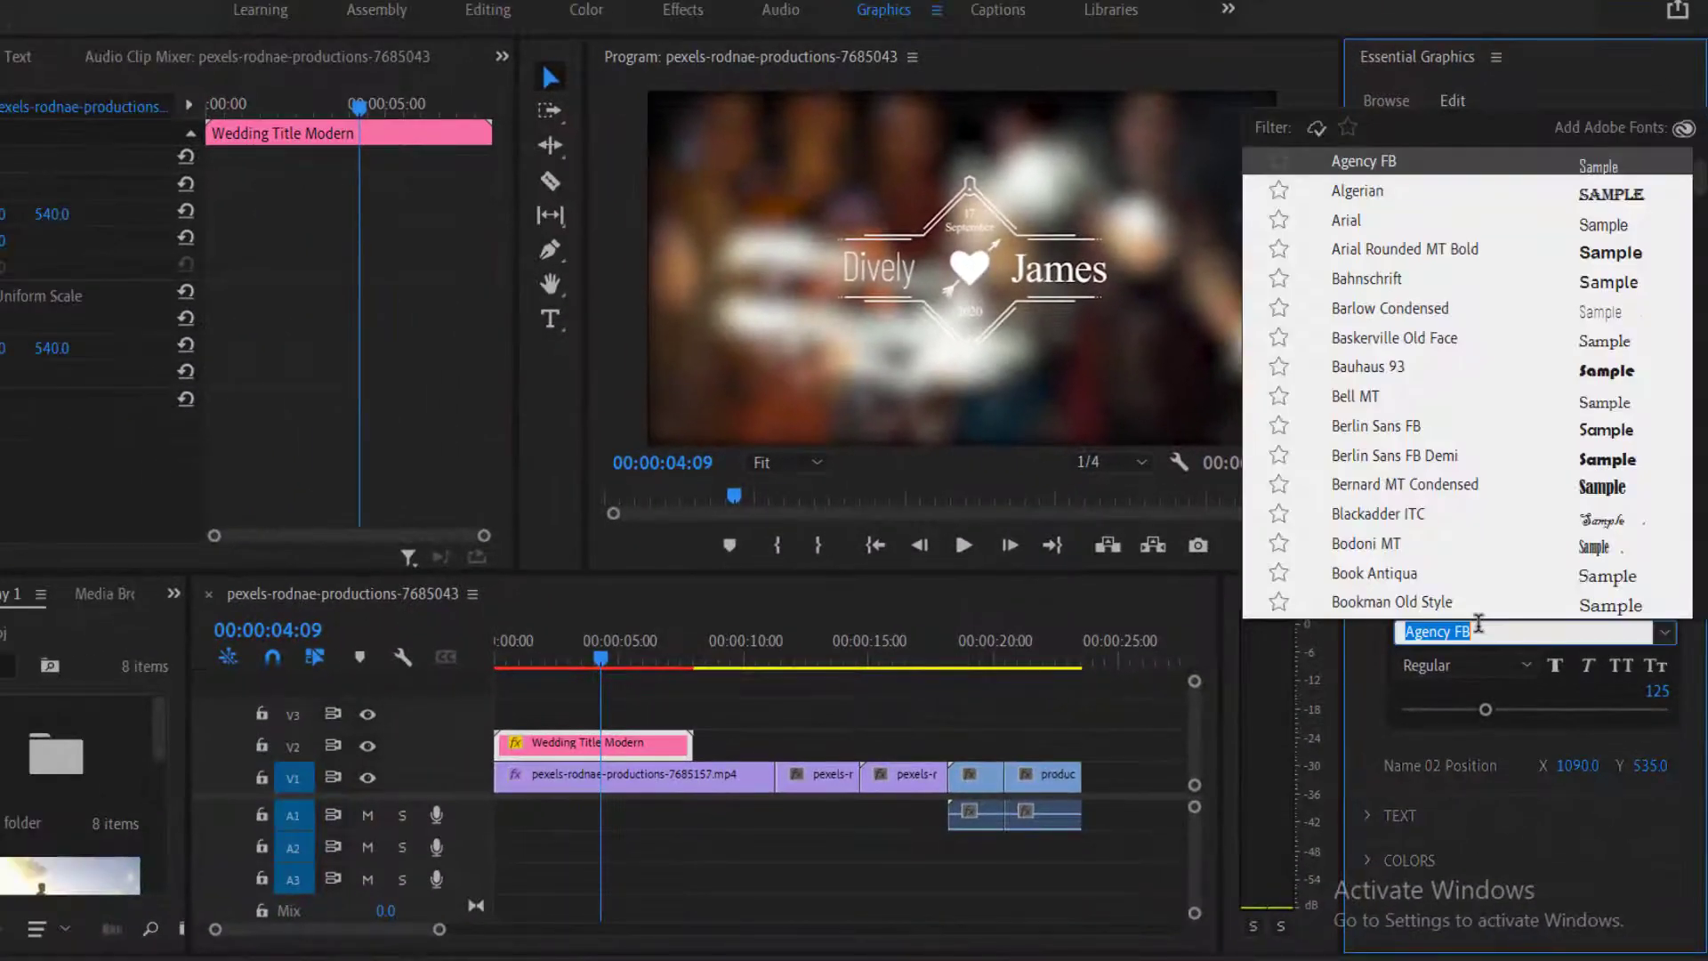
left_click(1399, 312)
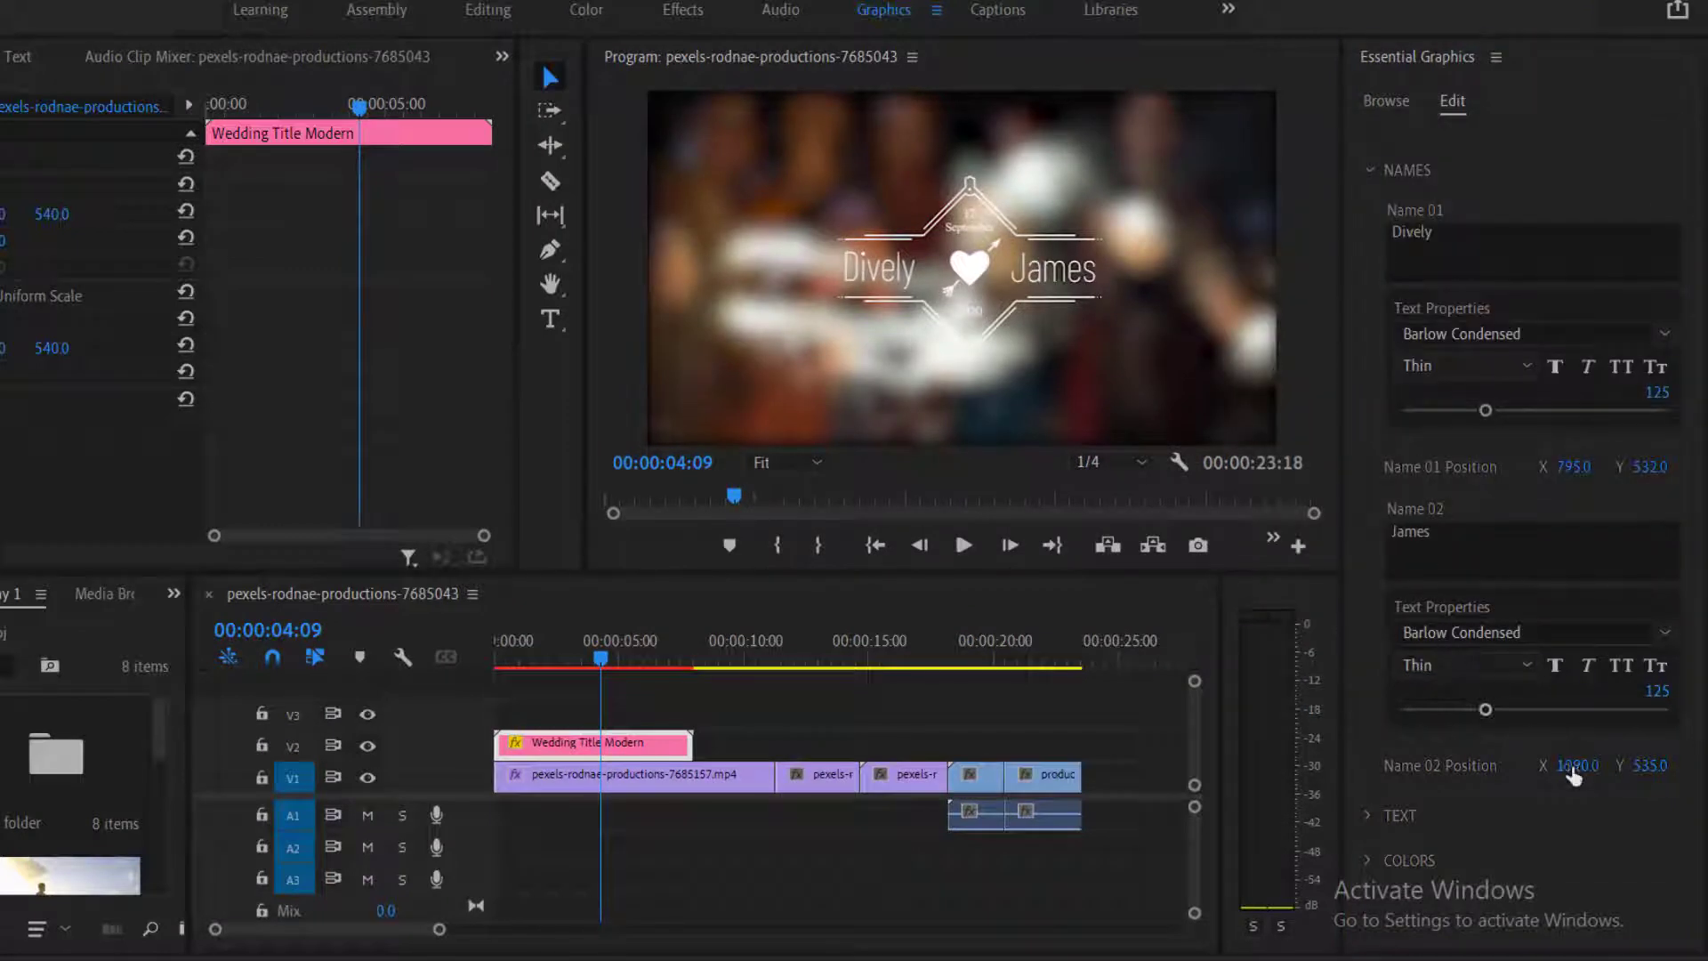
Edit the date fields to Text 01 '6', Text 02 'june', Text 03 '2022'
left_click(1367, 171)
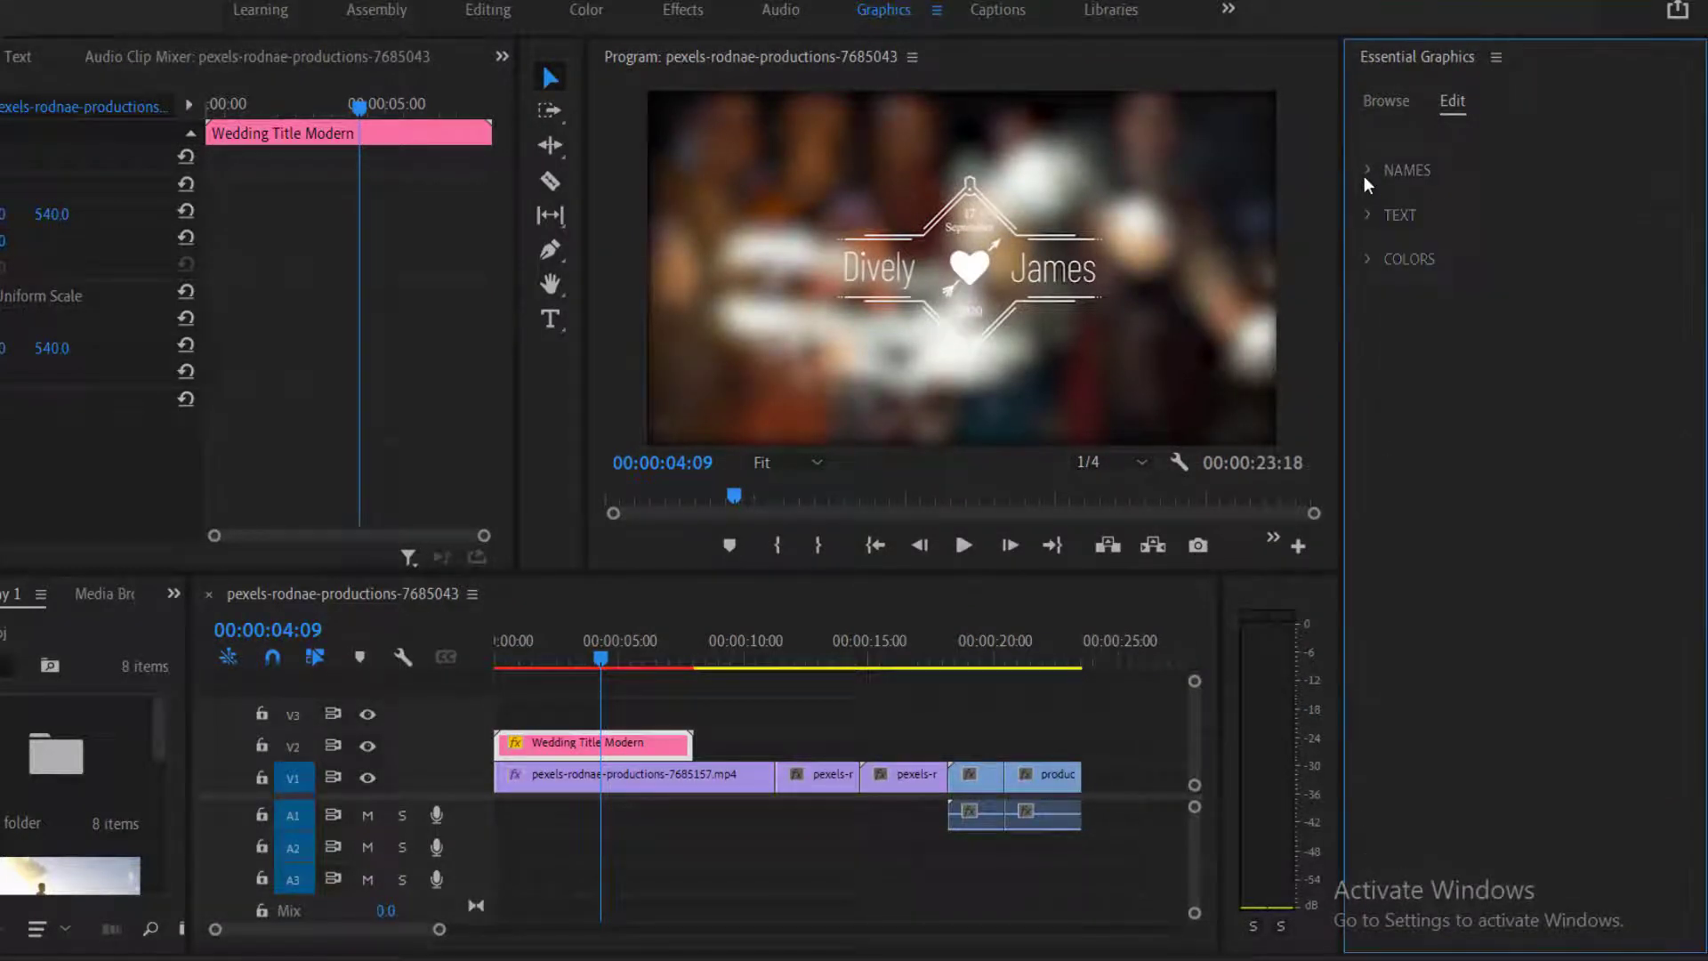
left_click(1365, 218)
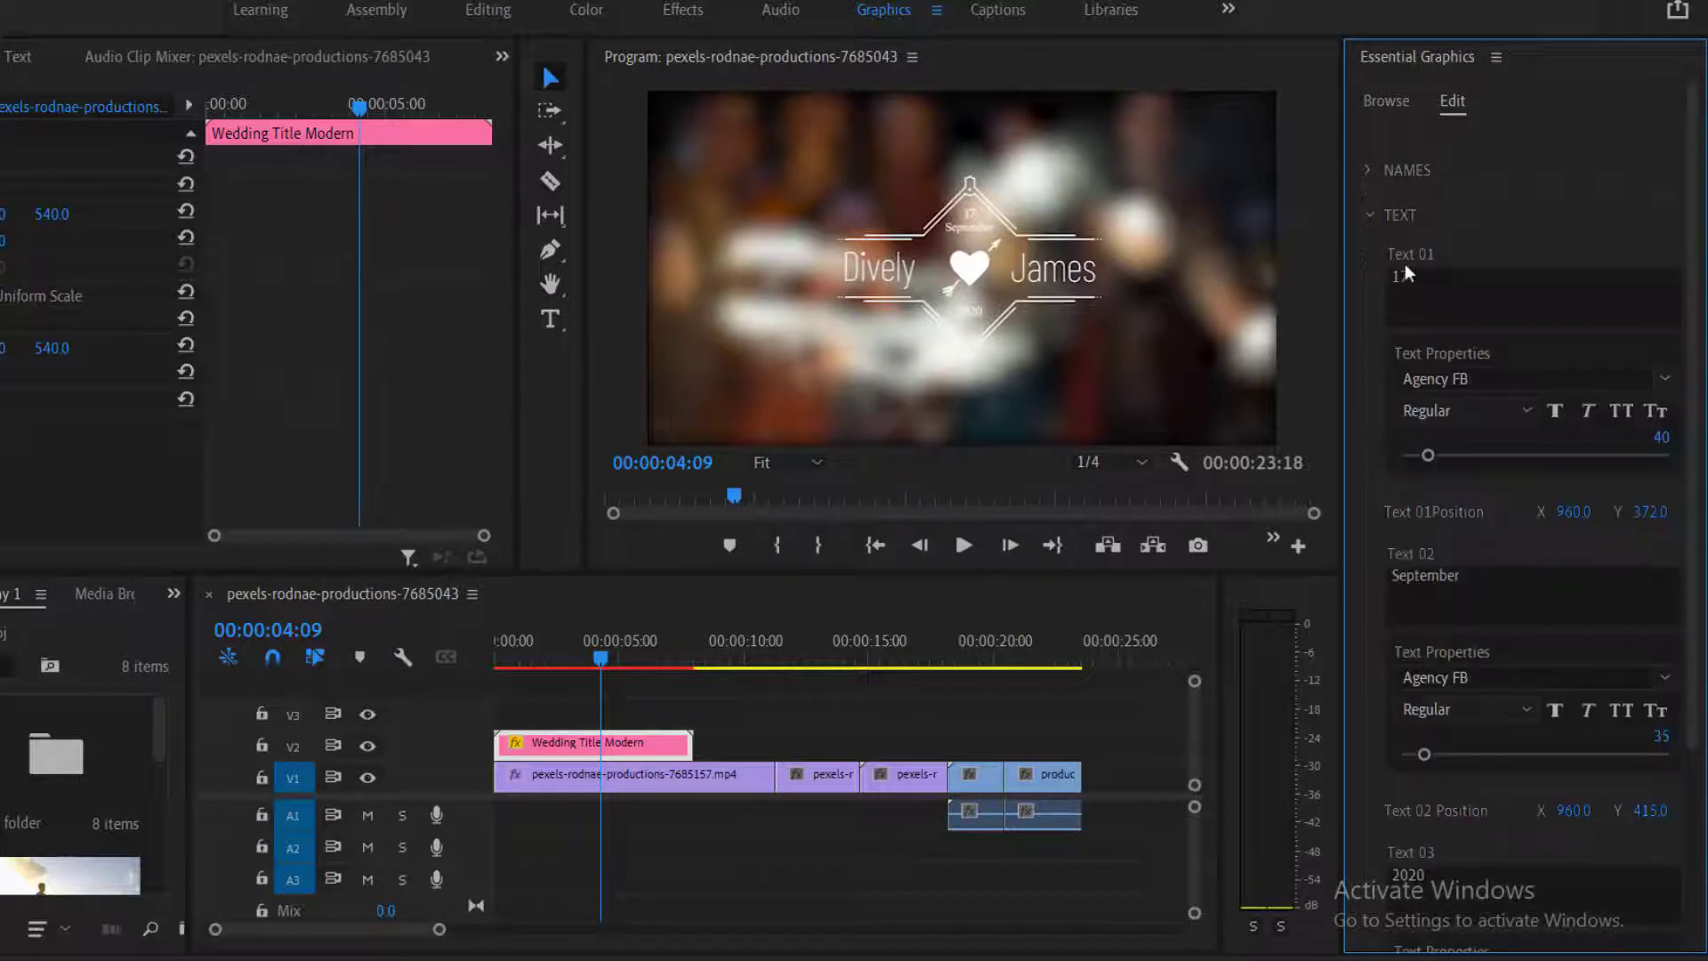
double_click(1423, 286)
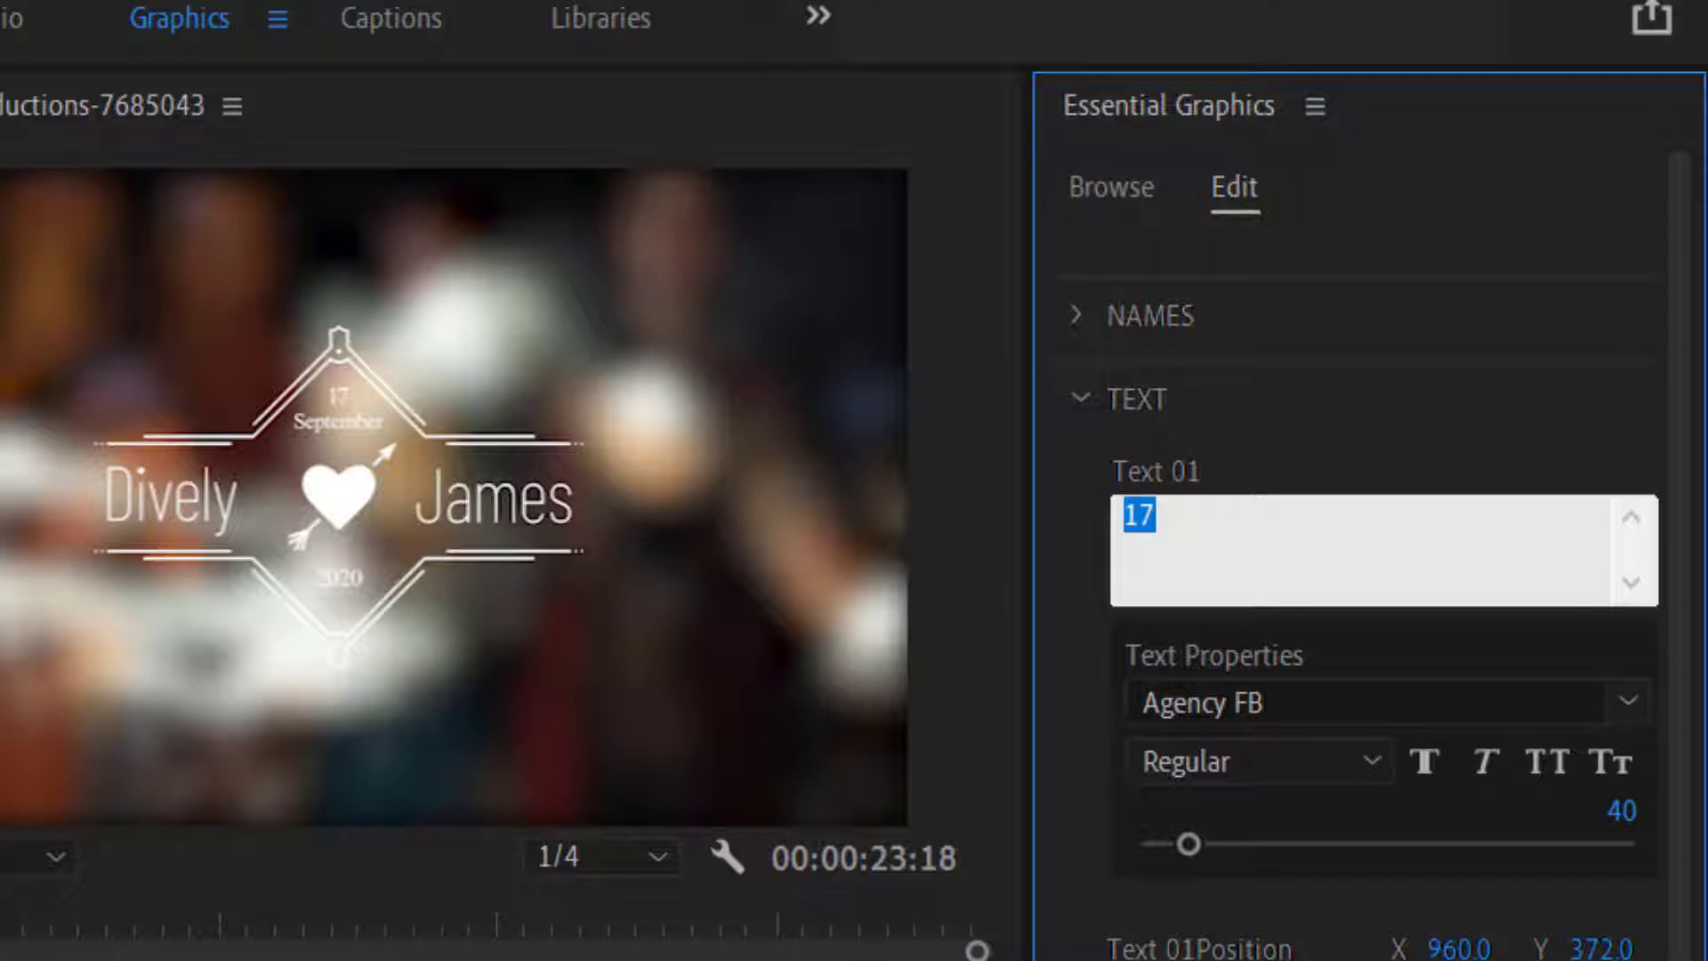
type("6")
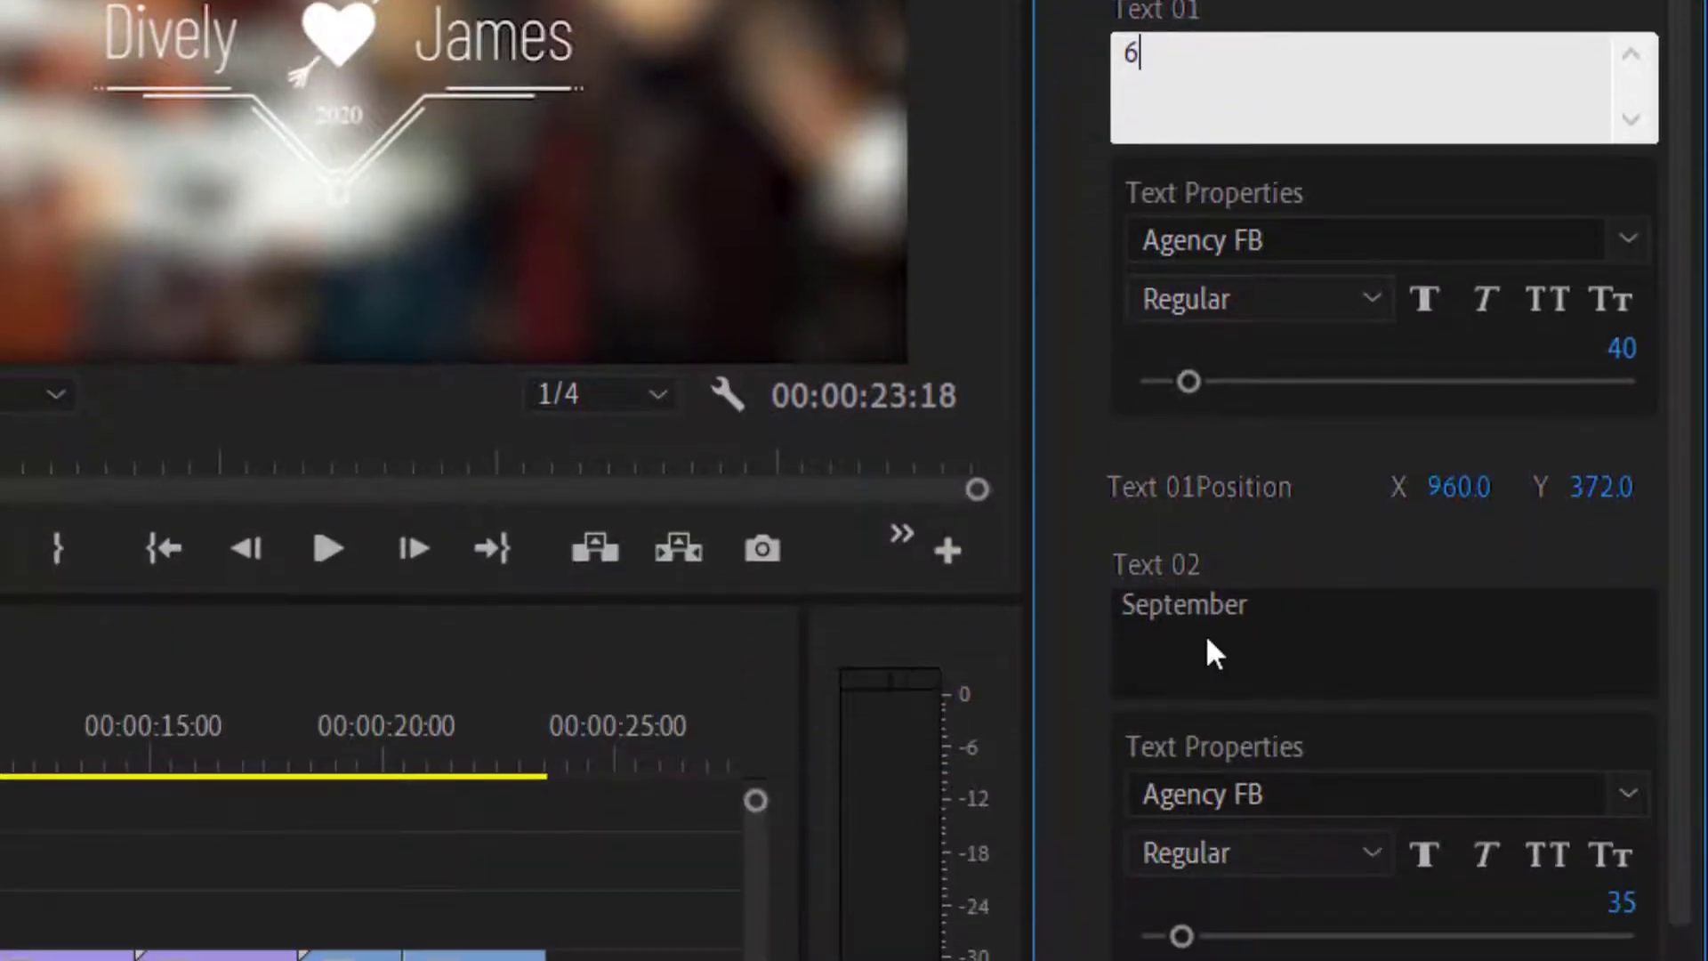
double_click(1206, 628)
type("june")
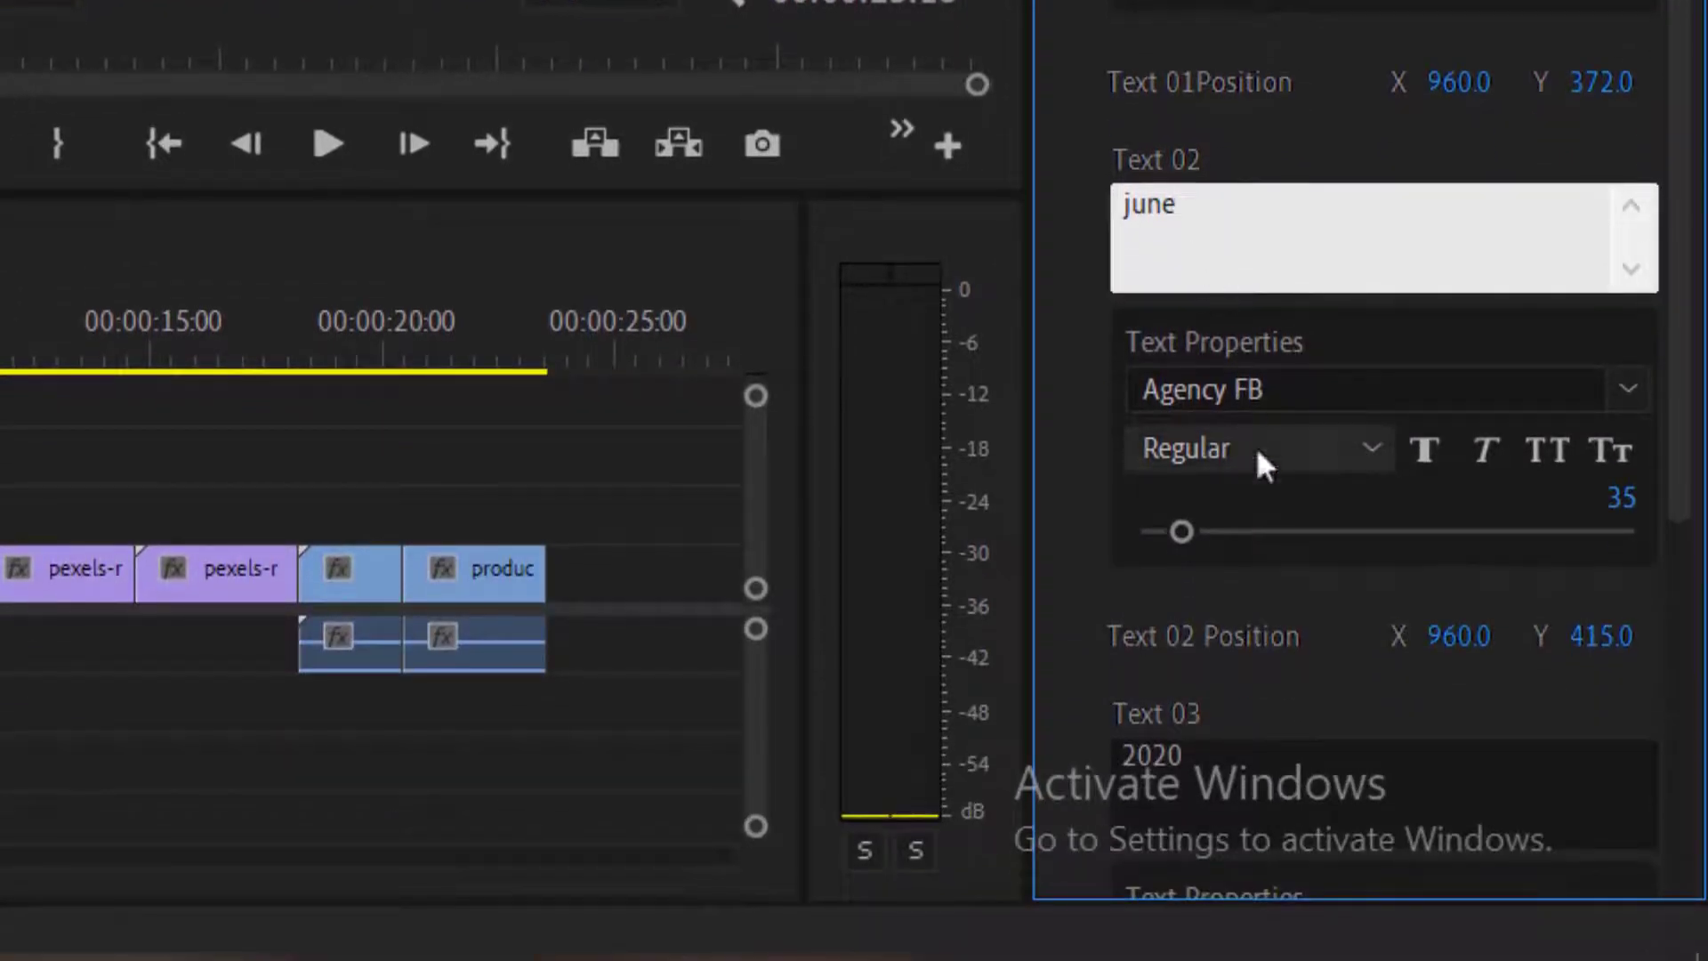
double_click(1348, 788)
type("2022")
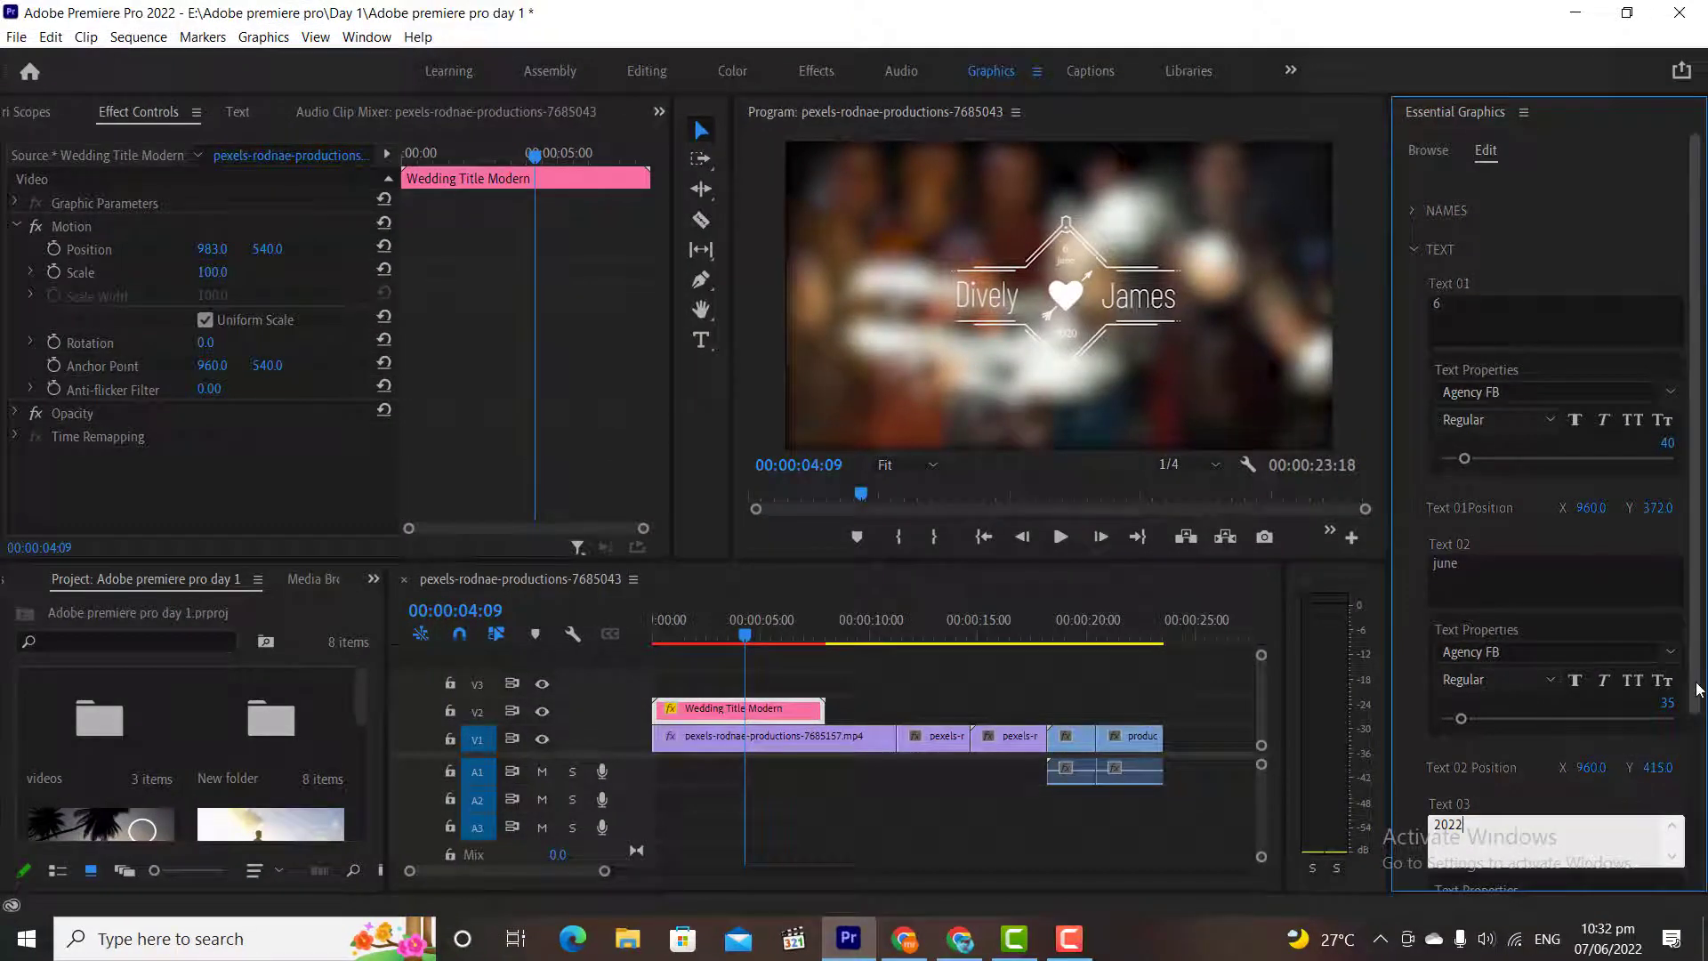
scroll(1696, 708, "down", 1)
mouse_move(1702, 728)
left_mouse_down()
mouse_move(1702, 861)
mouse_move(1701, 571)
left_mouse_up()
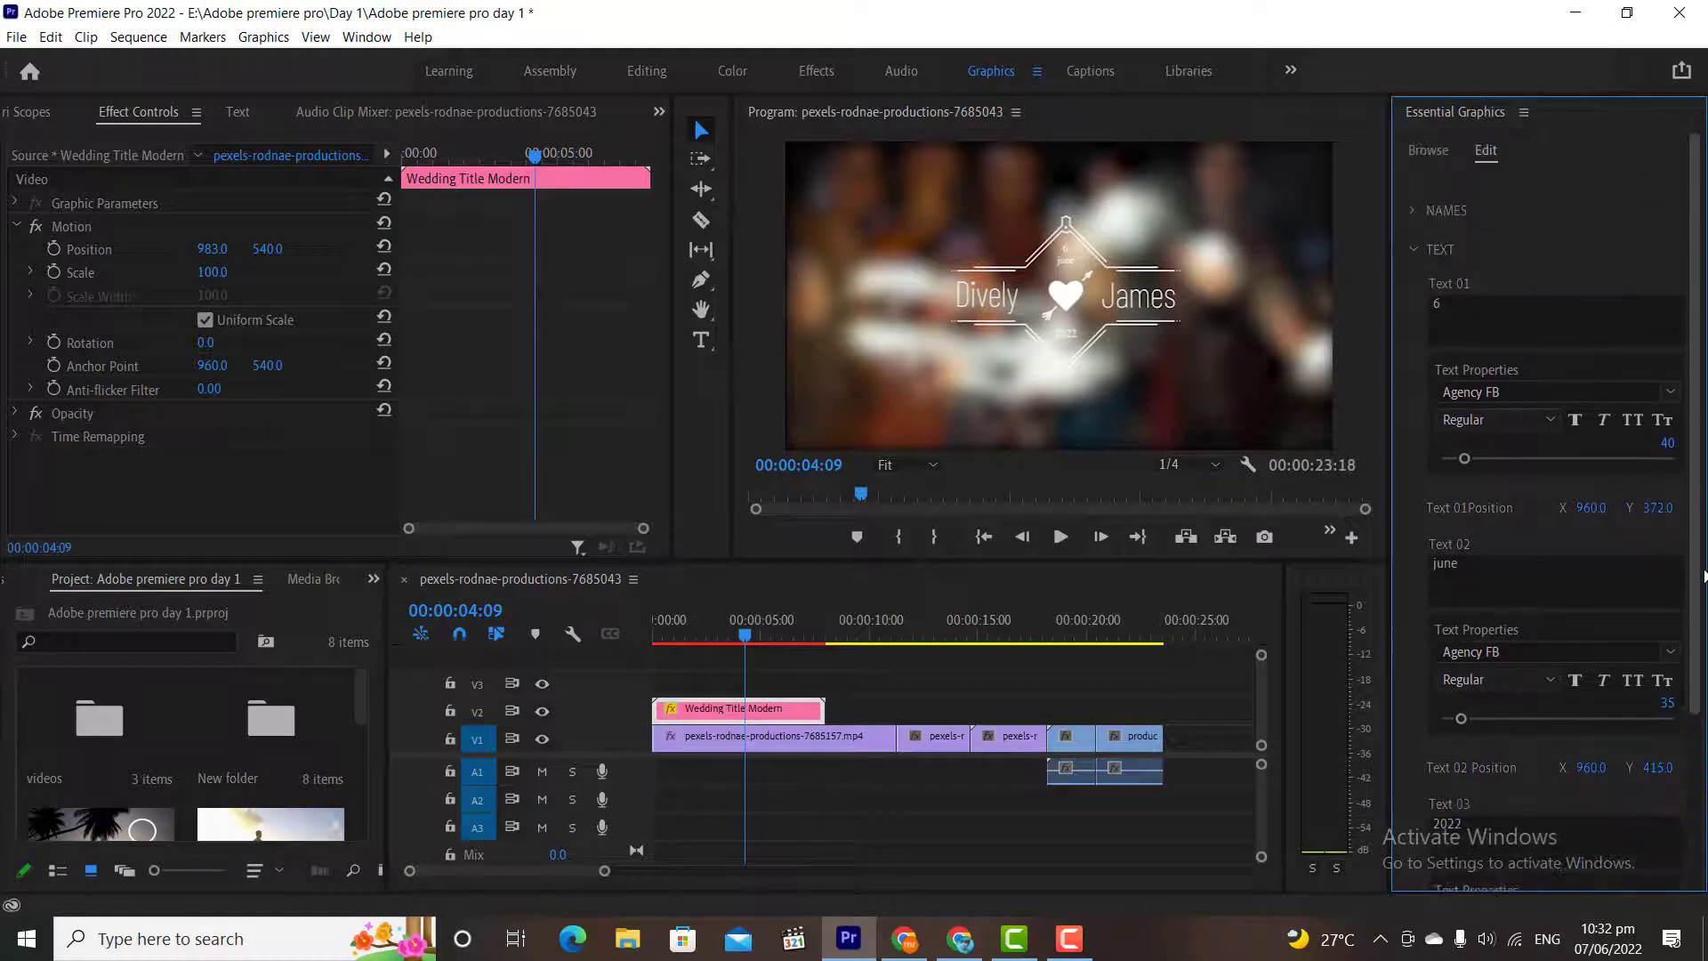
left_click(1418, 249)
Set the title's Shape Color to bright red FF1313
left_click(1417, 287)
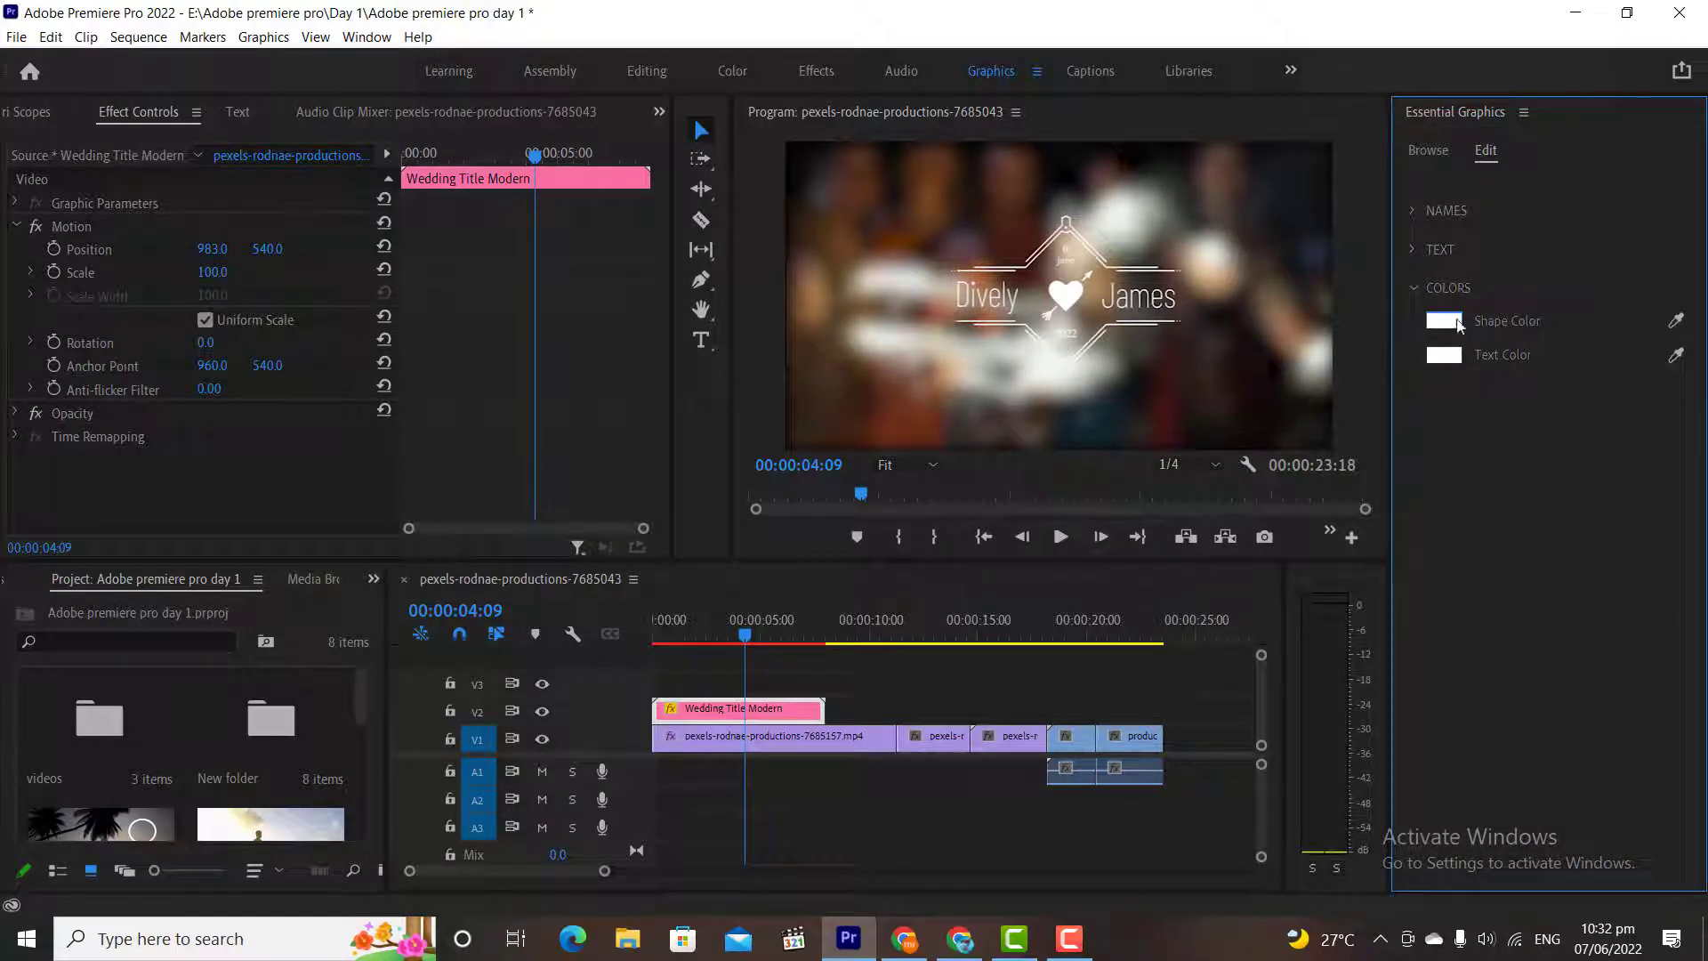
left_click(1444, 321)
left_click(557, 508)
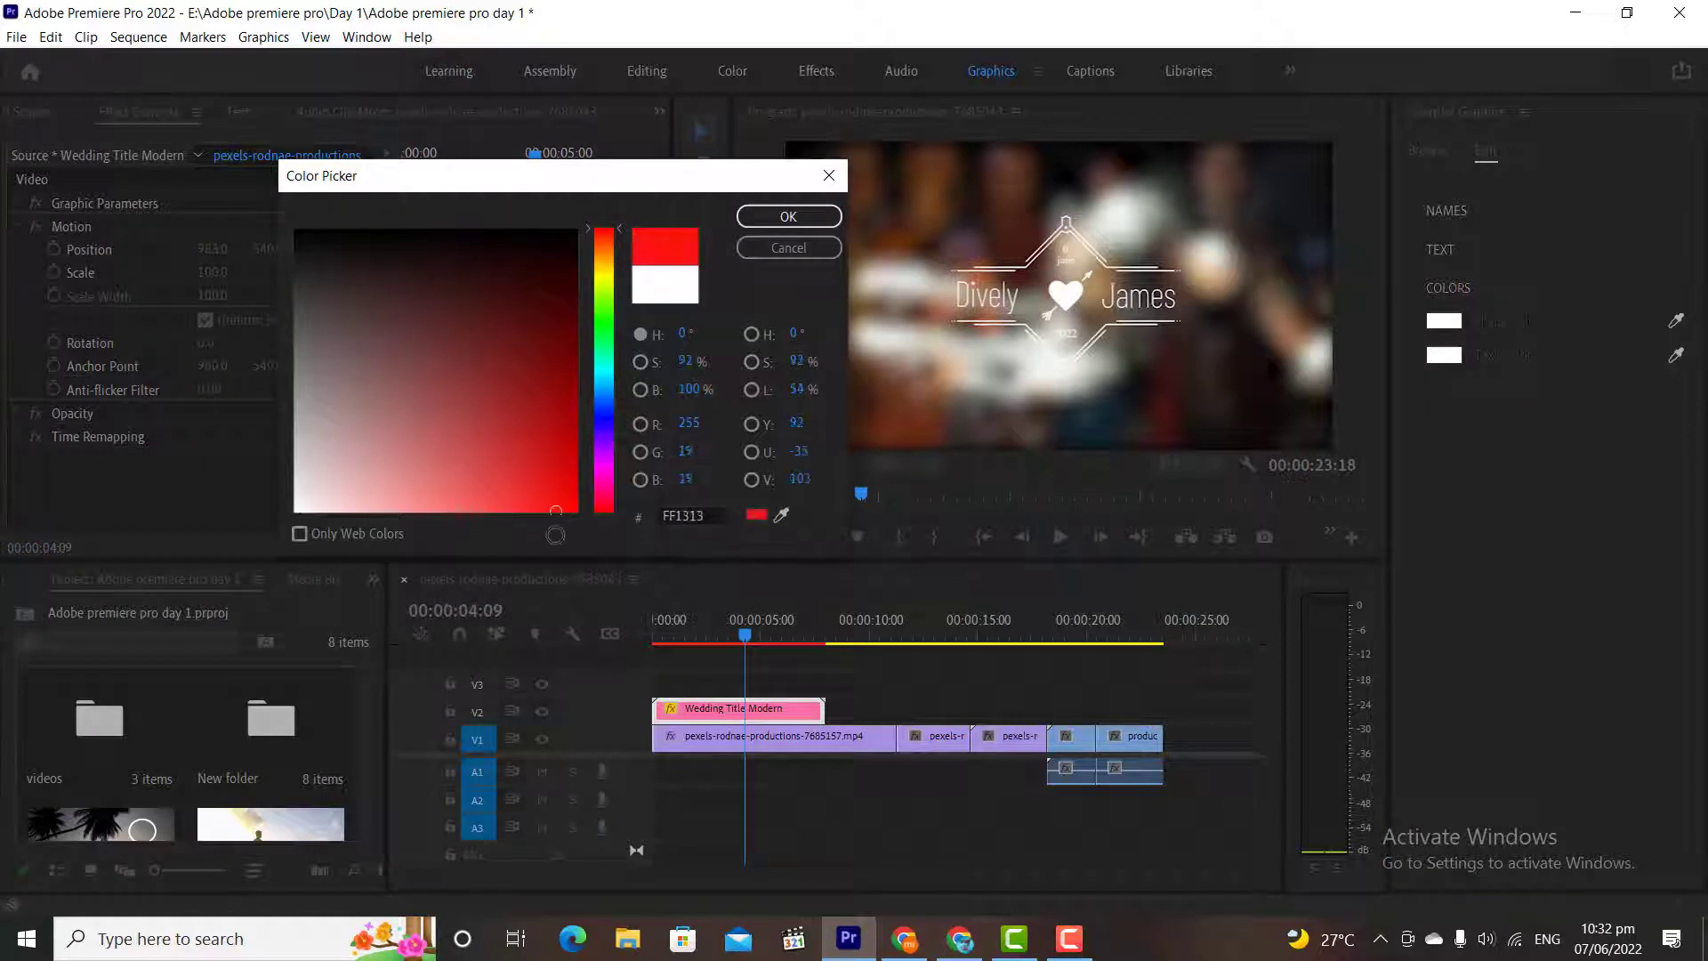
left_click(789, 216)
Try red for the Text Color, then set it back to white
left_click(1444, 354)
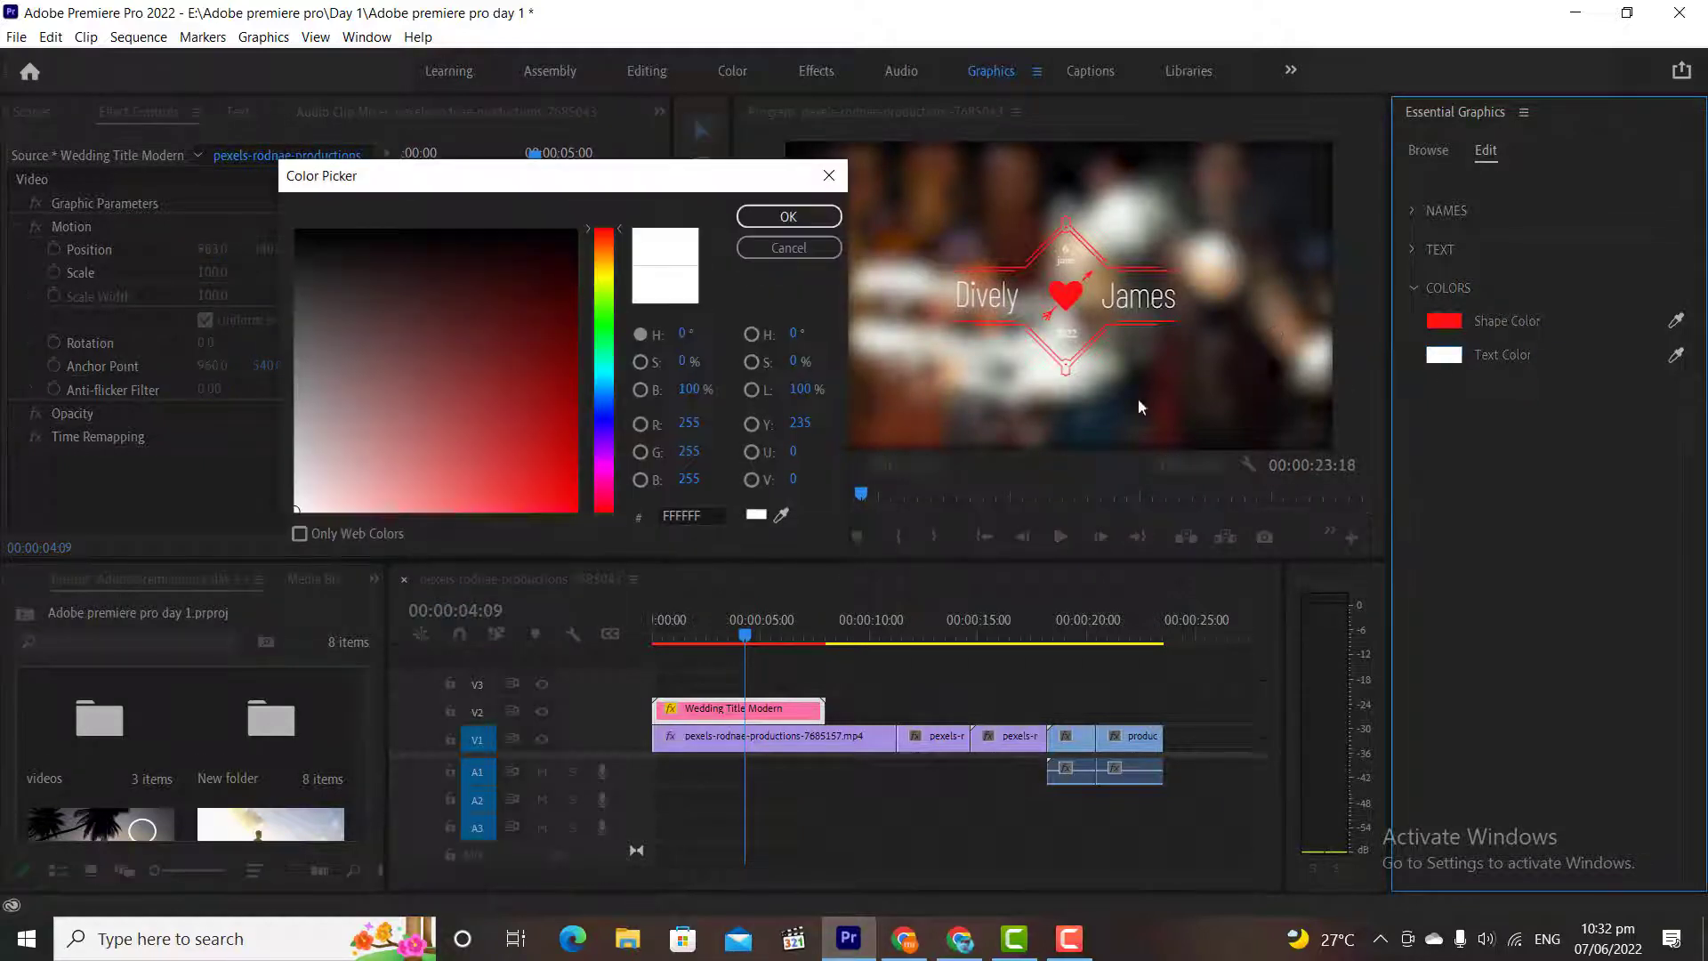
left_click(571, 505)
left_click(796, 218)
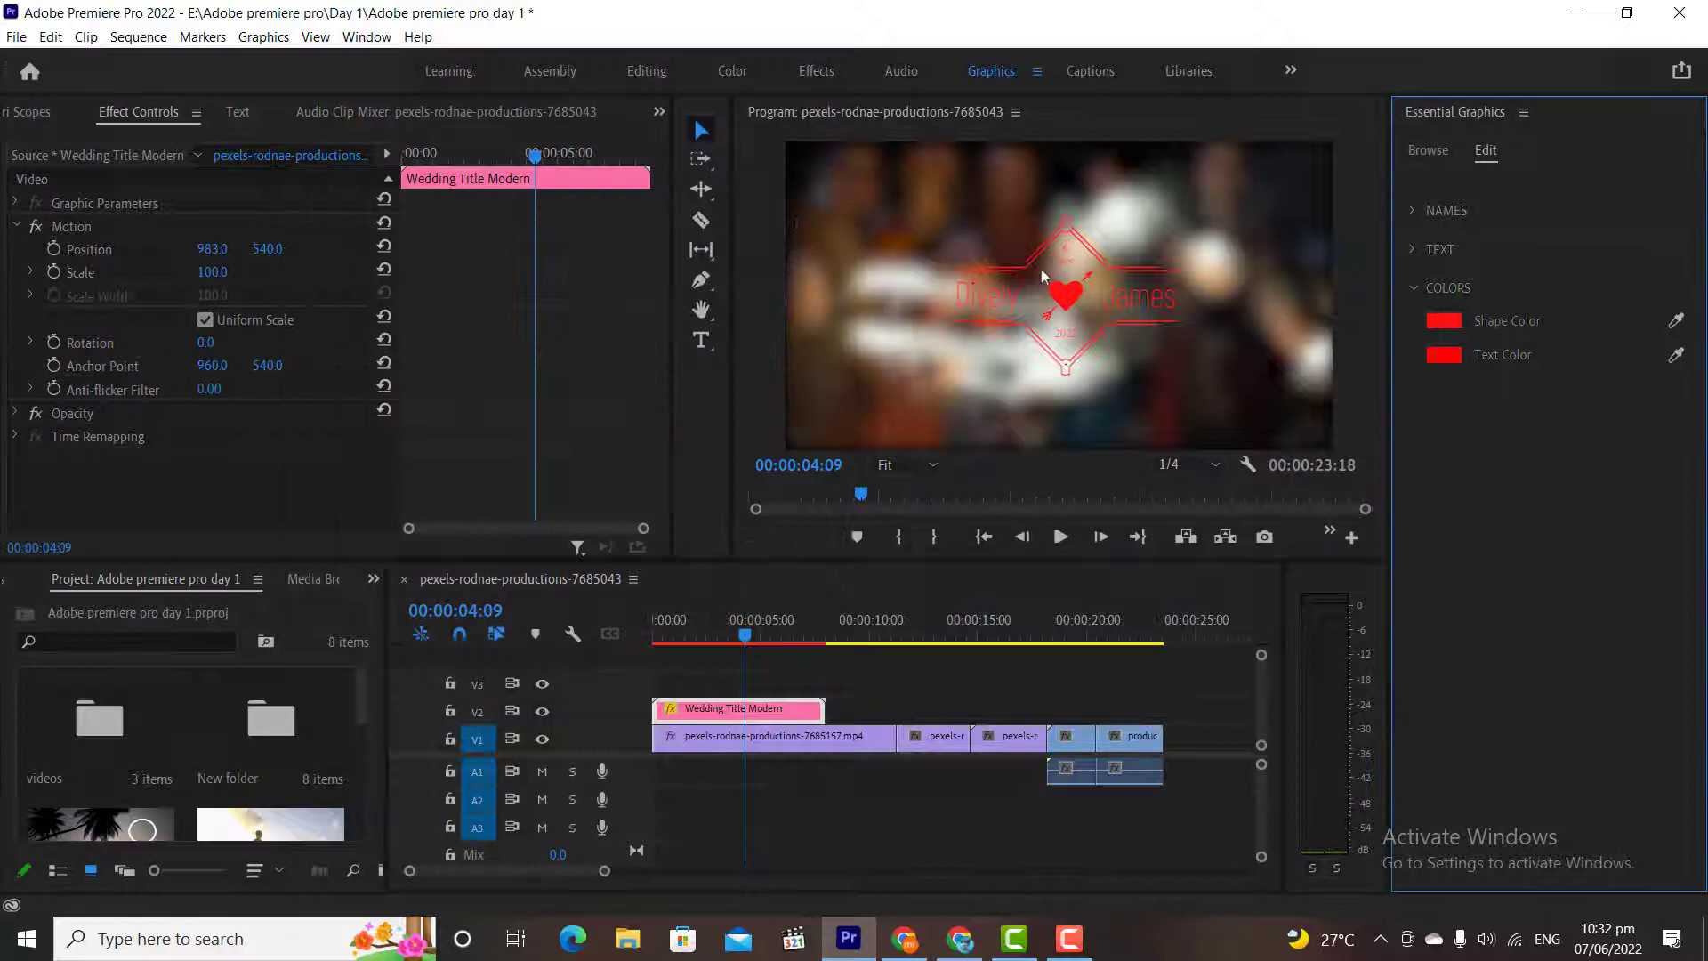
left_click(1444, 354)
left_click(296, 227)
left_click(836, 221)
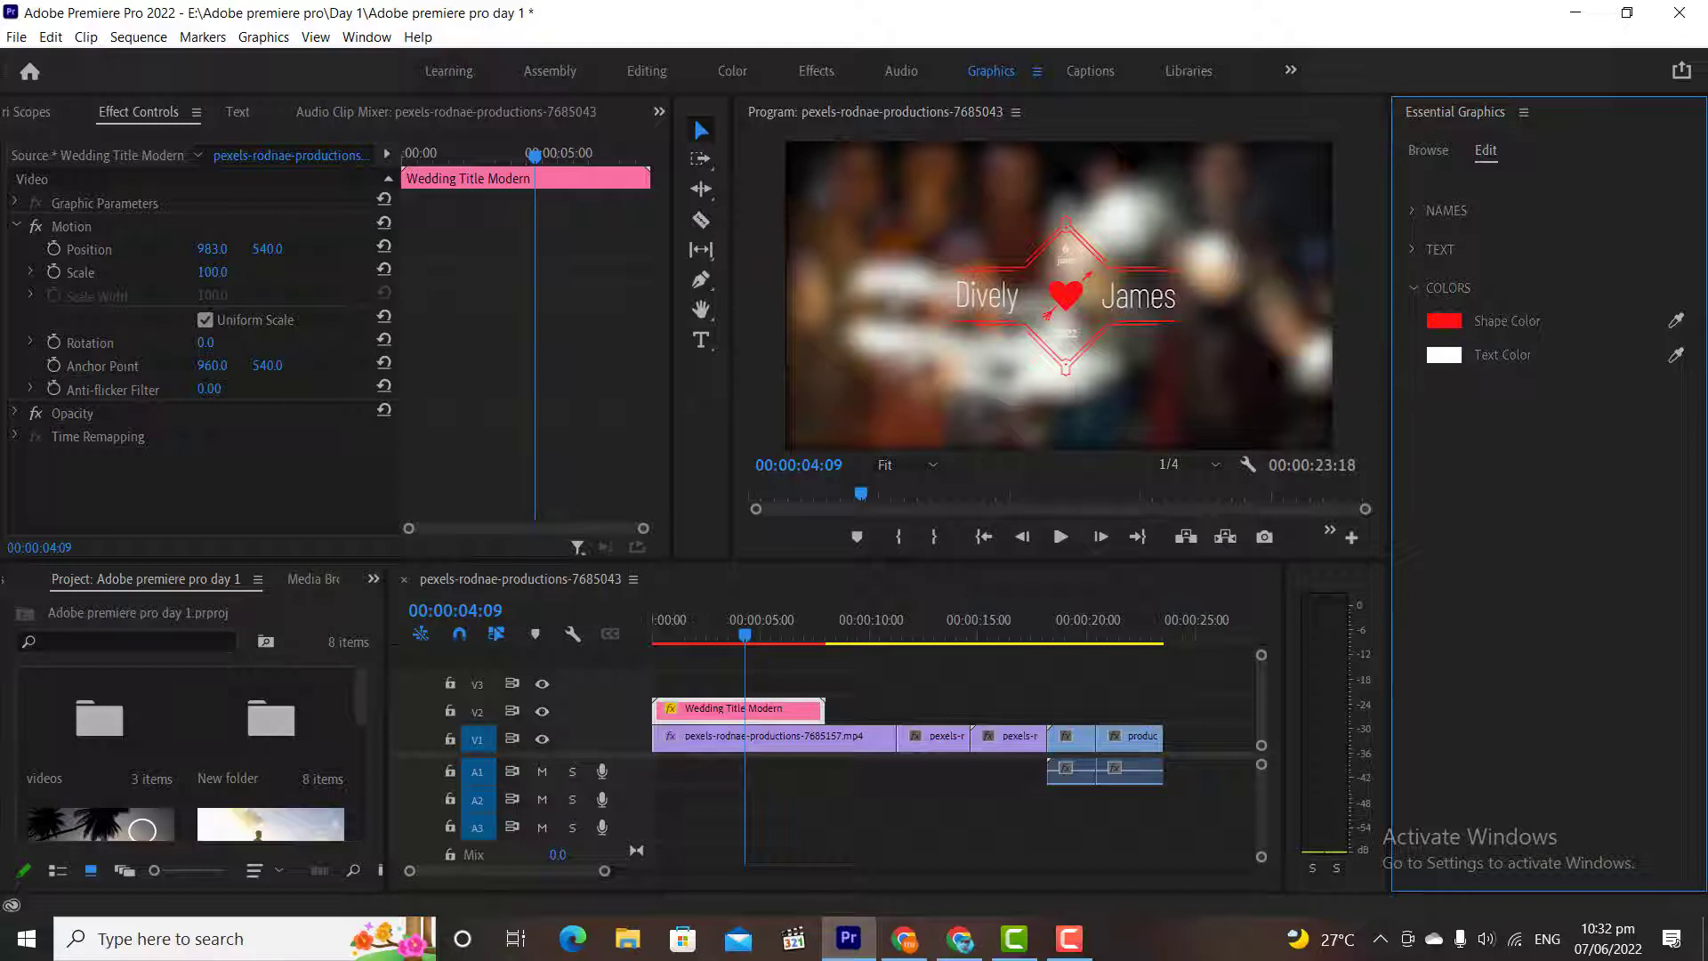
Delete the wedding title, add Lower Third 01 on V2, and scale it to 55
key("Delete")
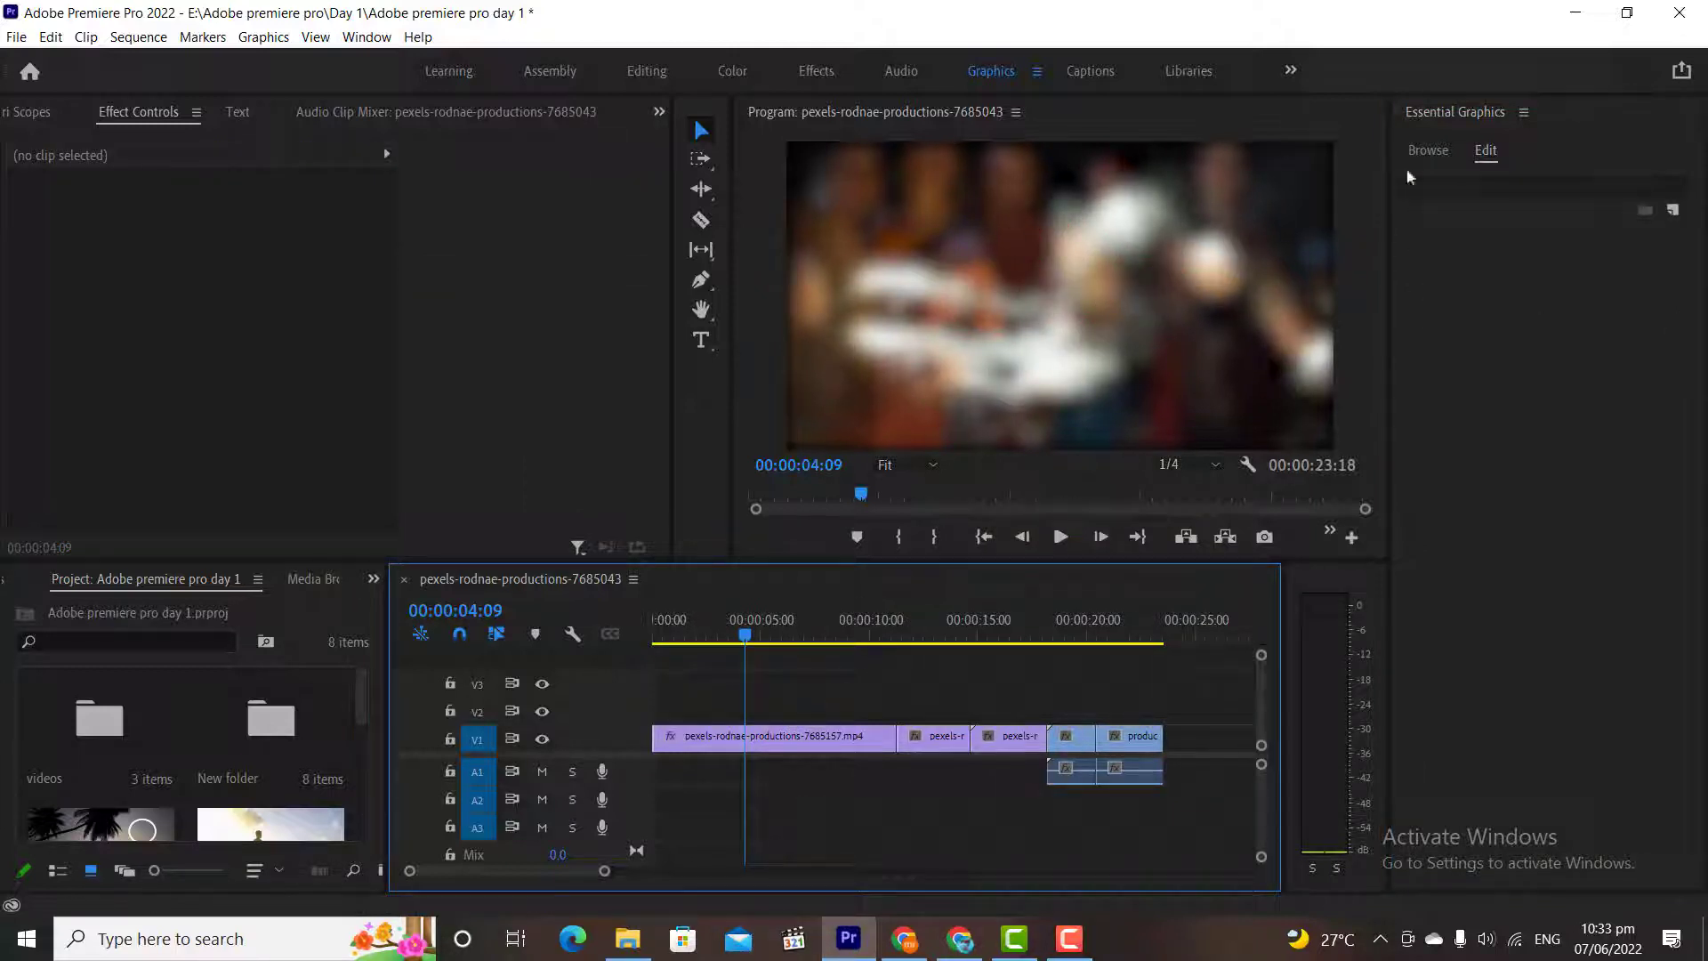
left_click(1428, 149)
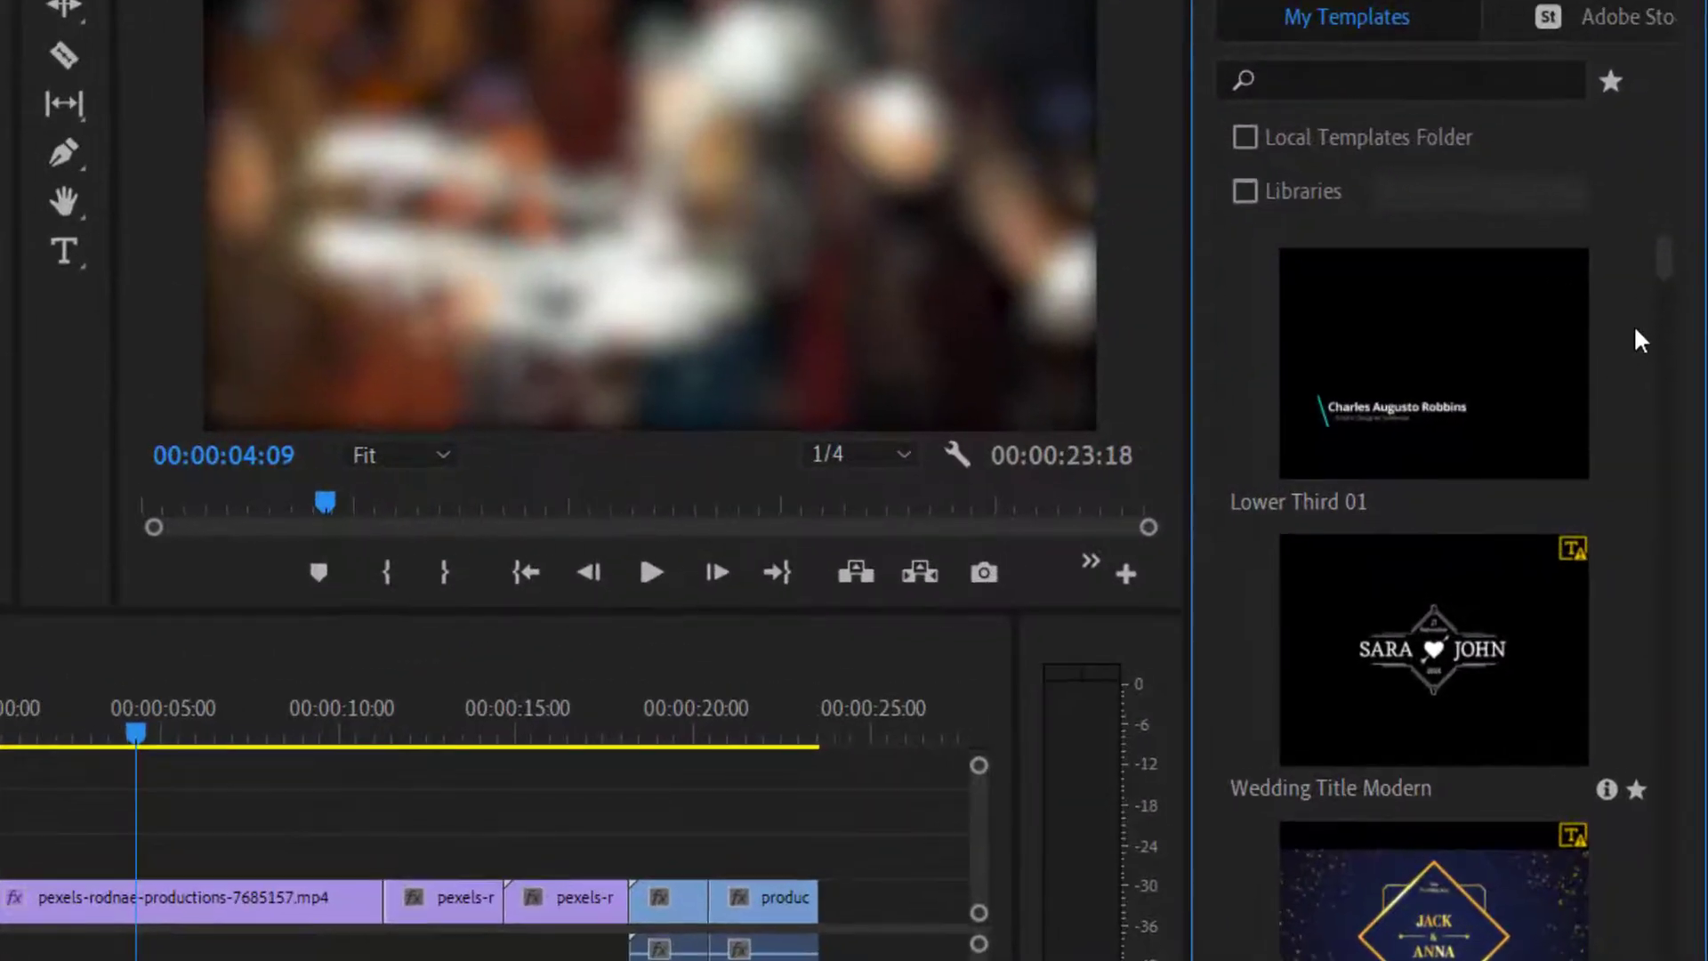
left_click_drag(1435, 373, 107, 834)
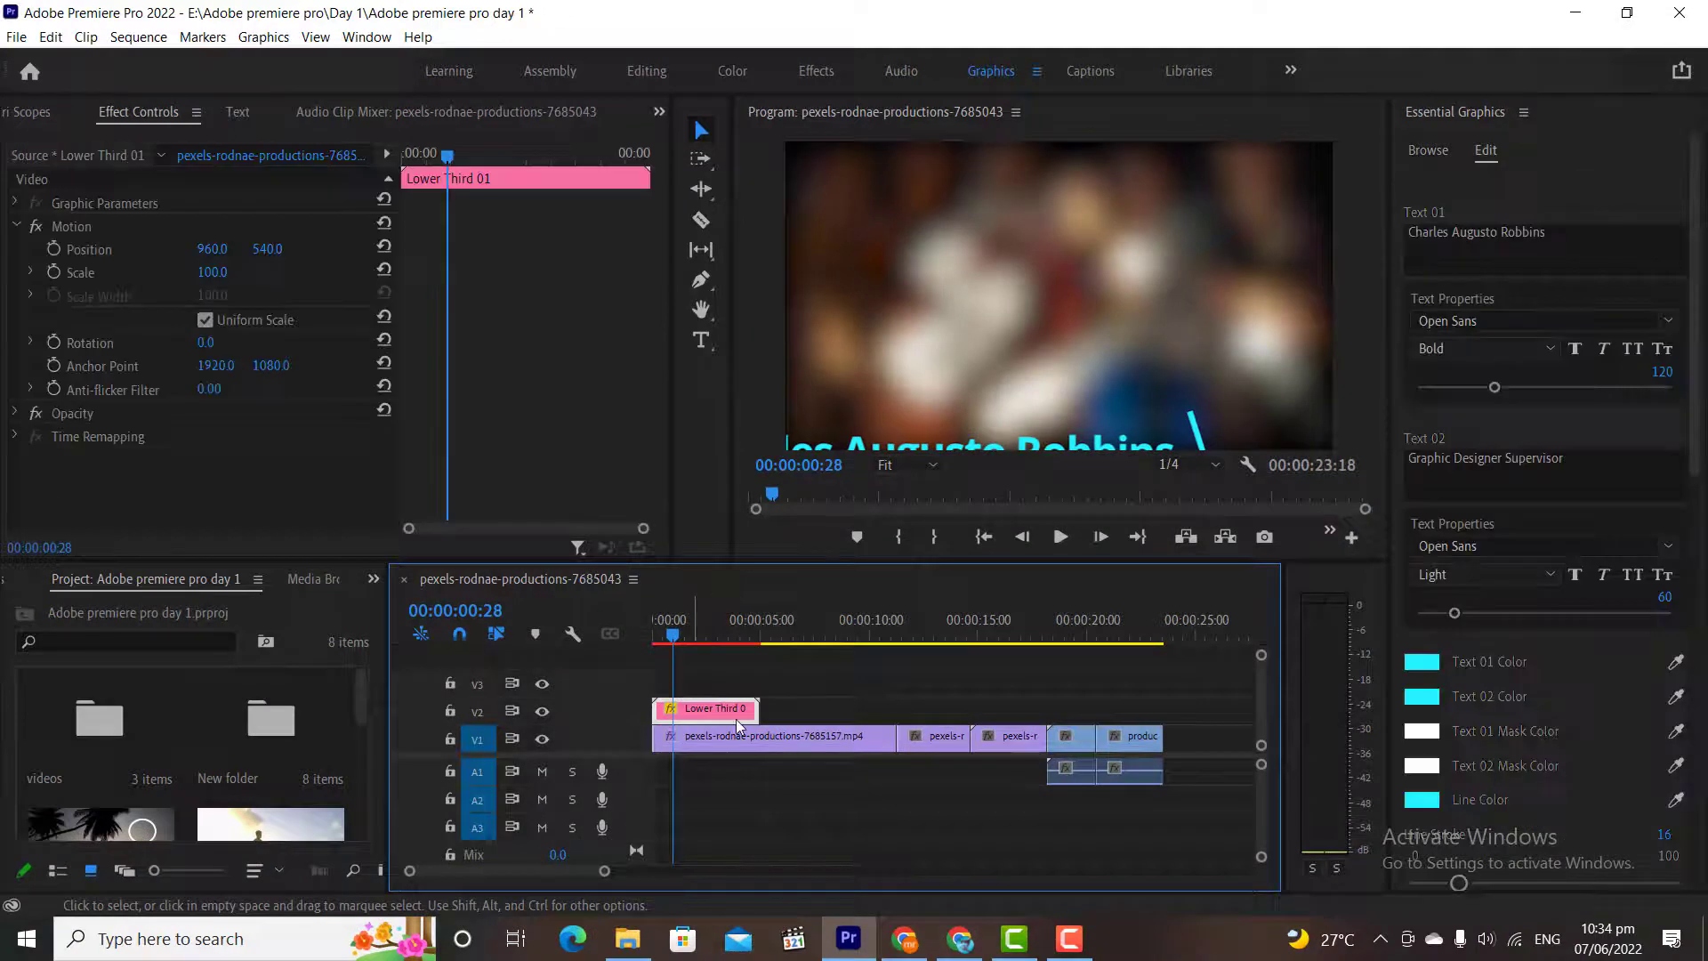
left_click_drag(213, 271, 197, 271)
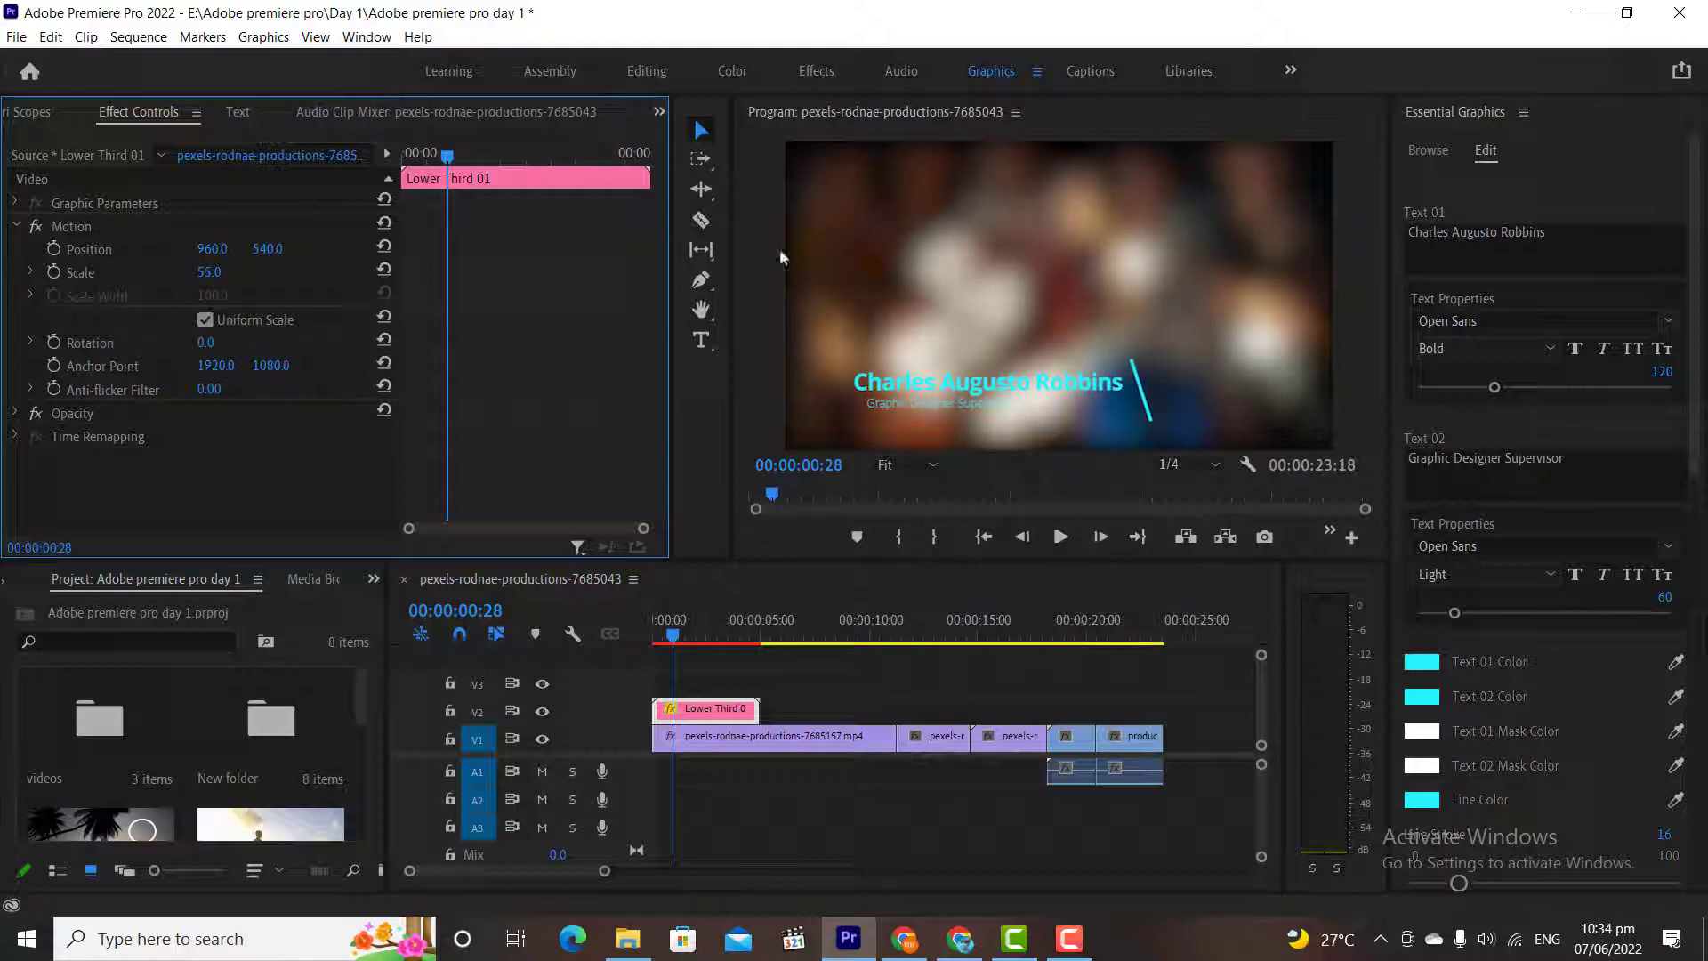
scroll(1695, 401, "down", 5)
scroll(1700, 522, "down", 5)
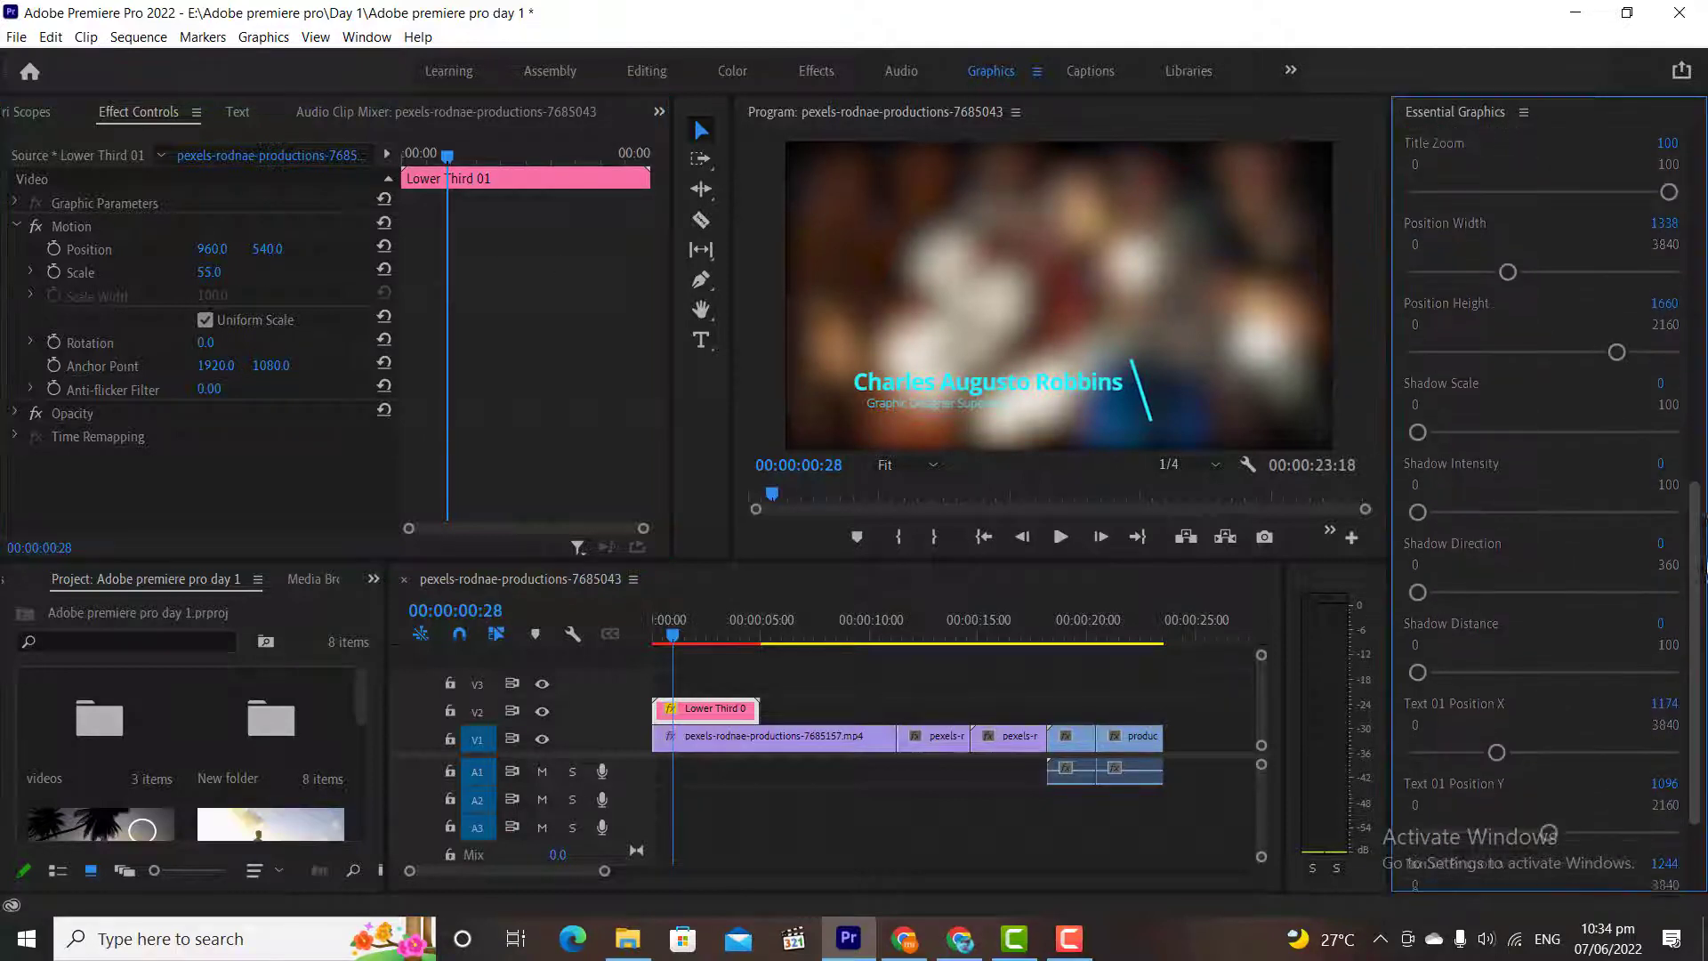
scroll(1699, 520, "up", 10)
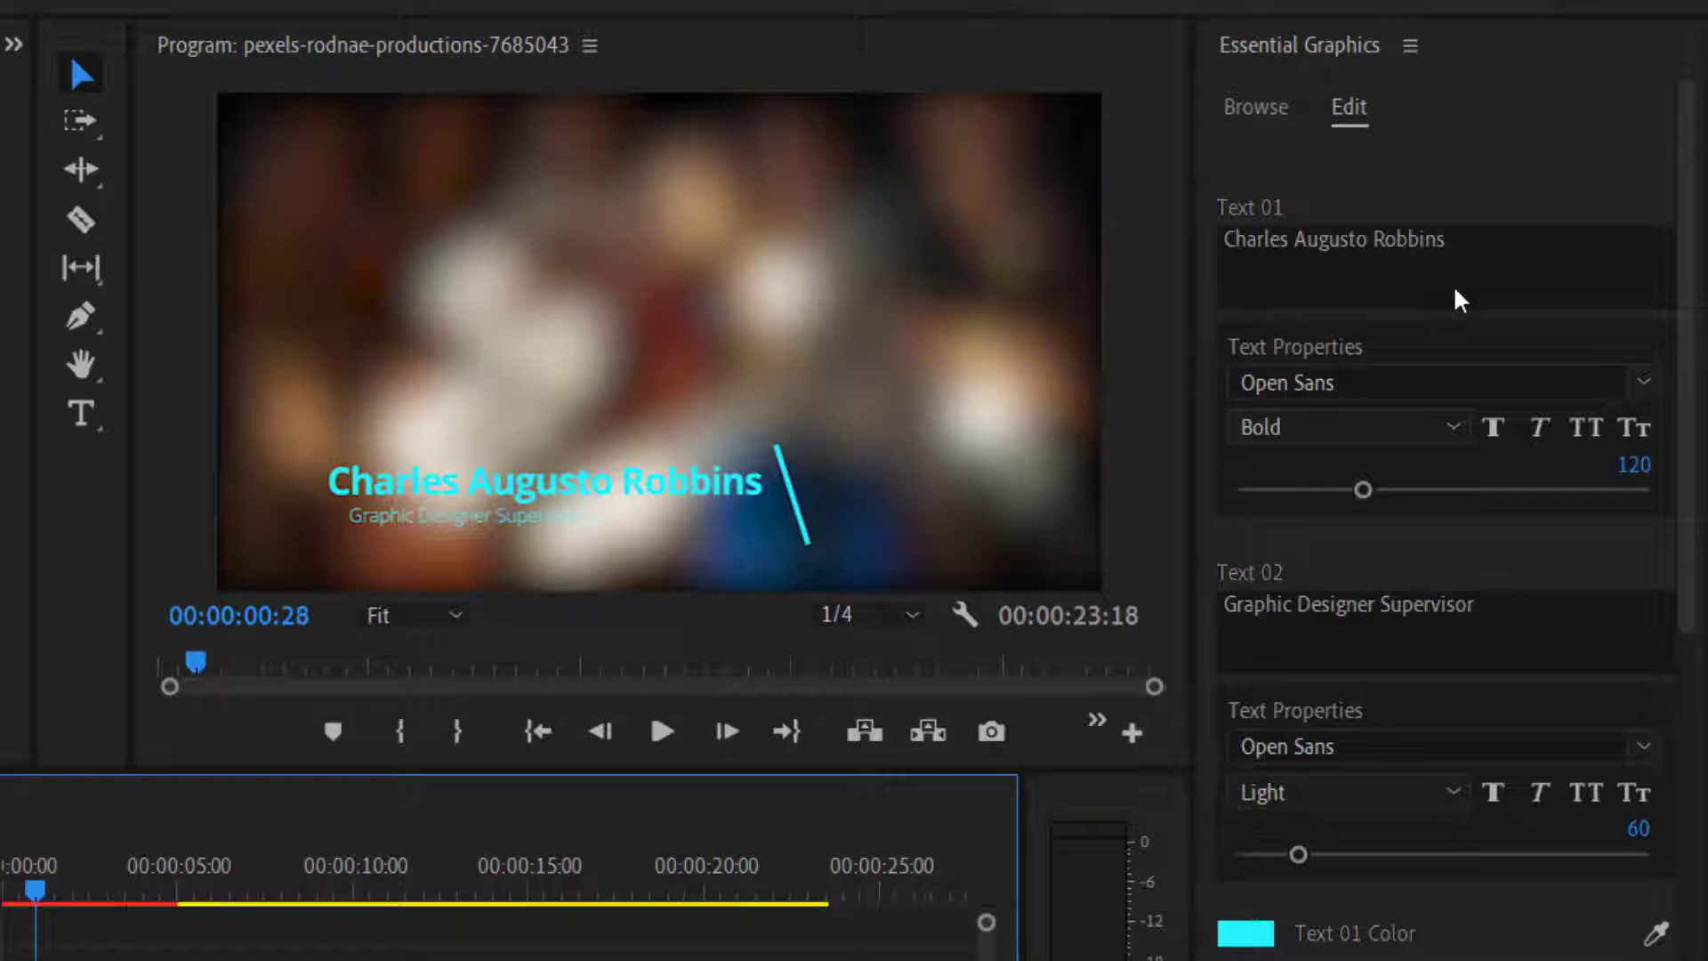
Replace Text 01 with 'Dively and James wedding highlights' and select Text 02 for '6 June 2022'
left_click(1459, 296)
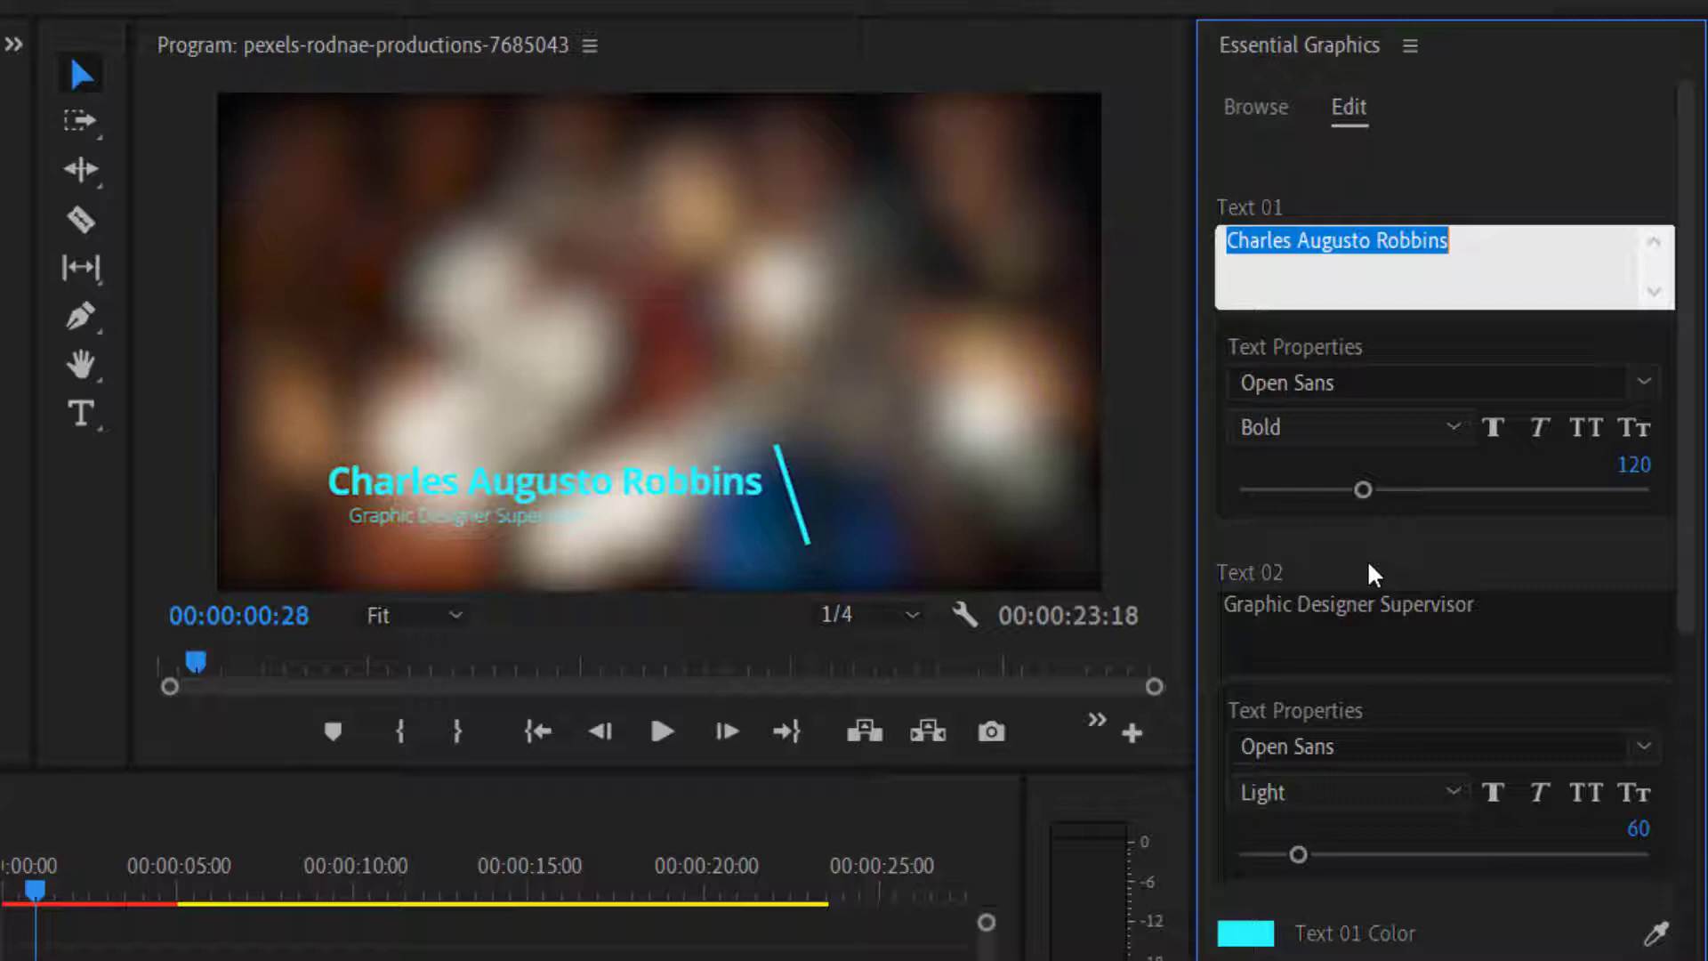
type("Divel")
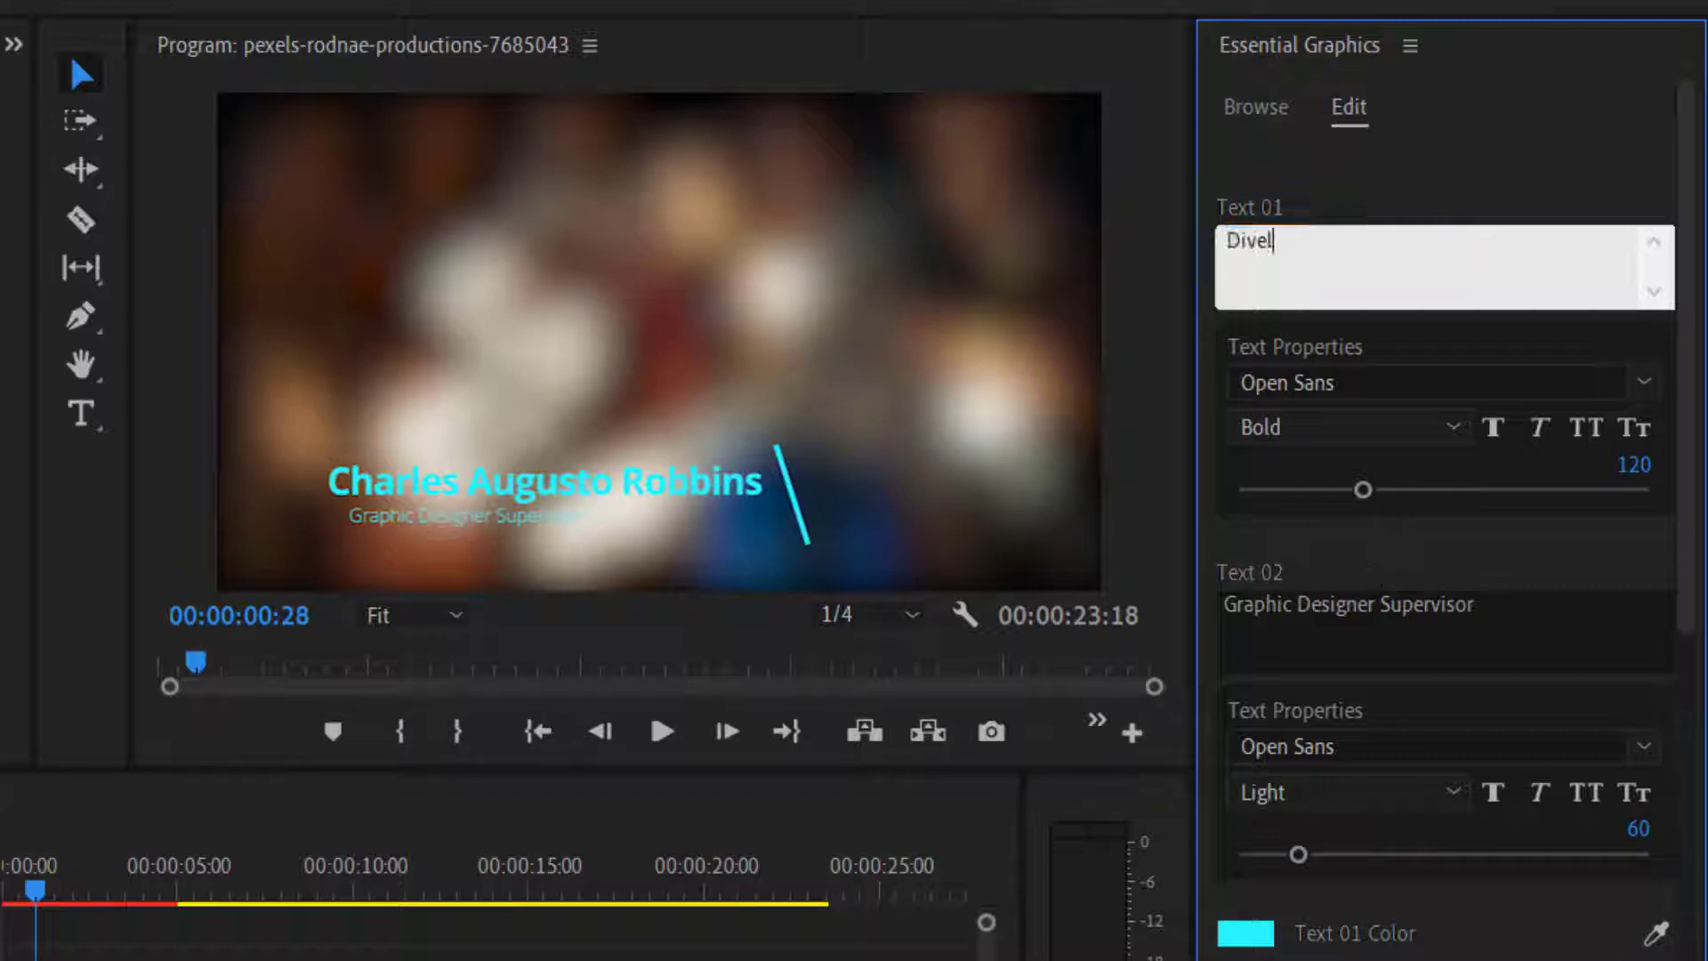
type("y and James weddi")
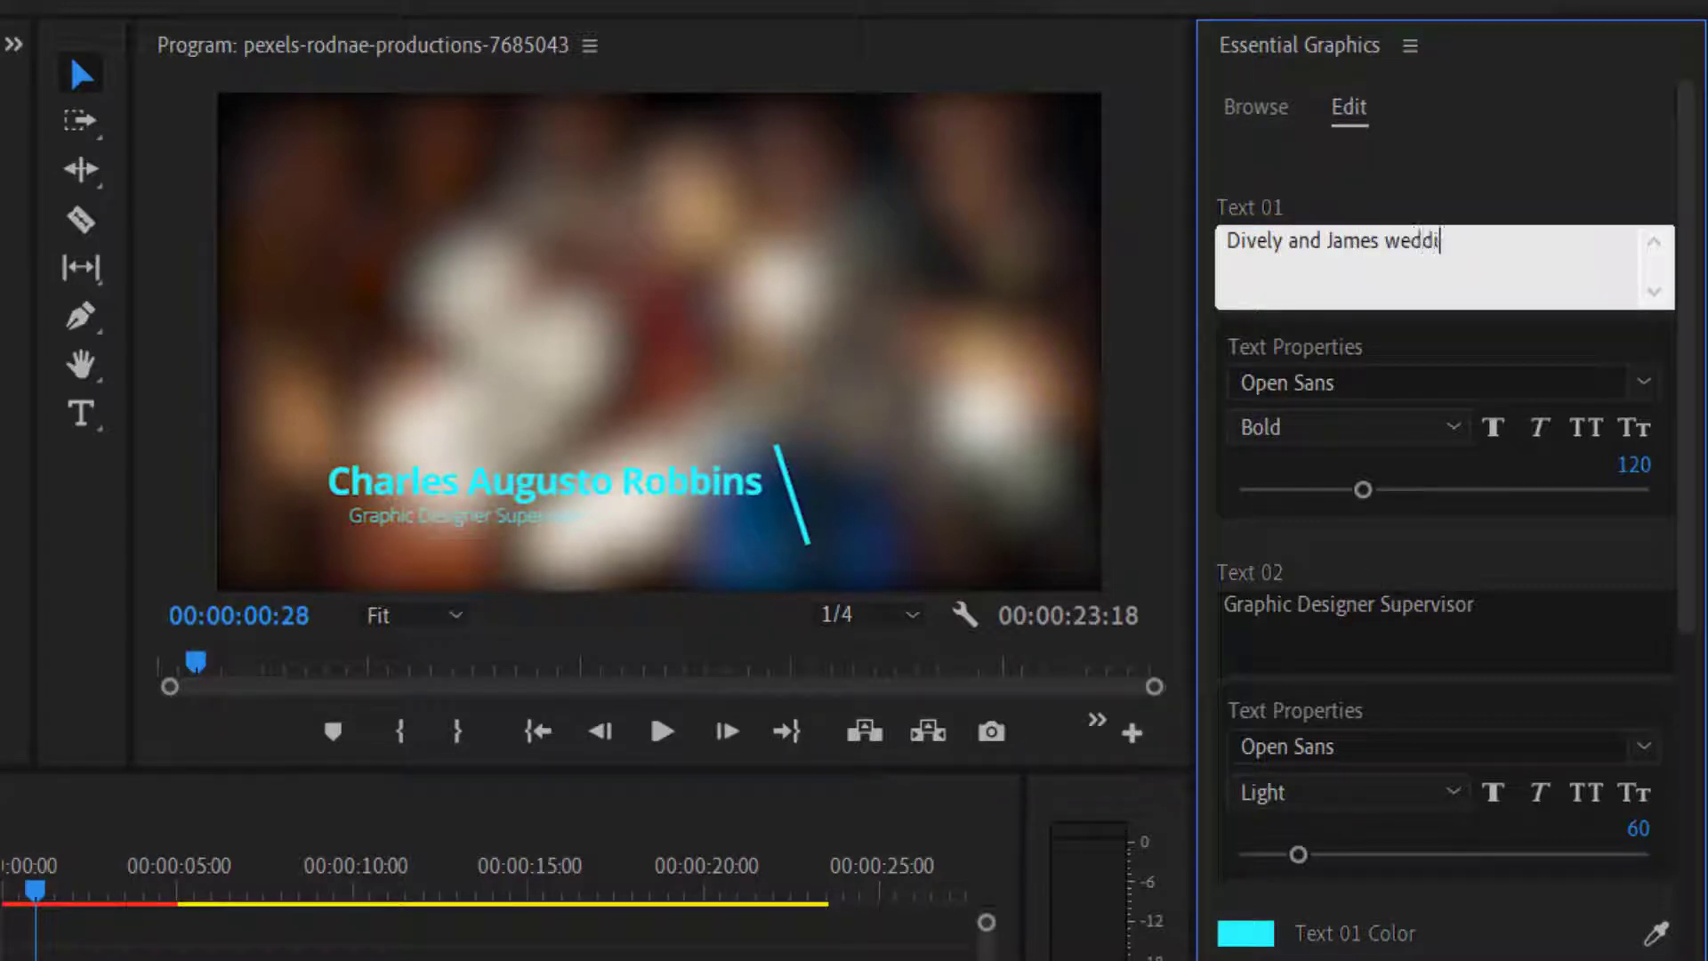
type("ng highlights")
left_click(1441, 428)
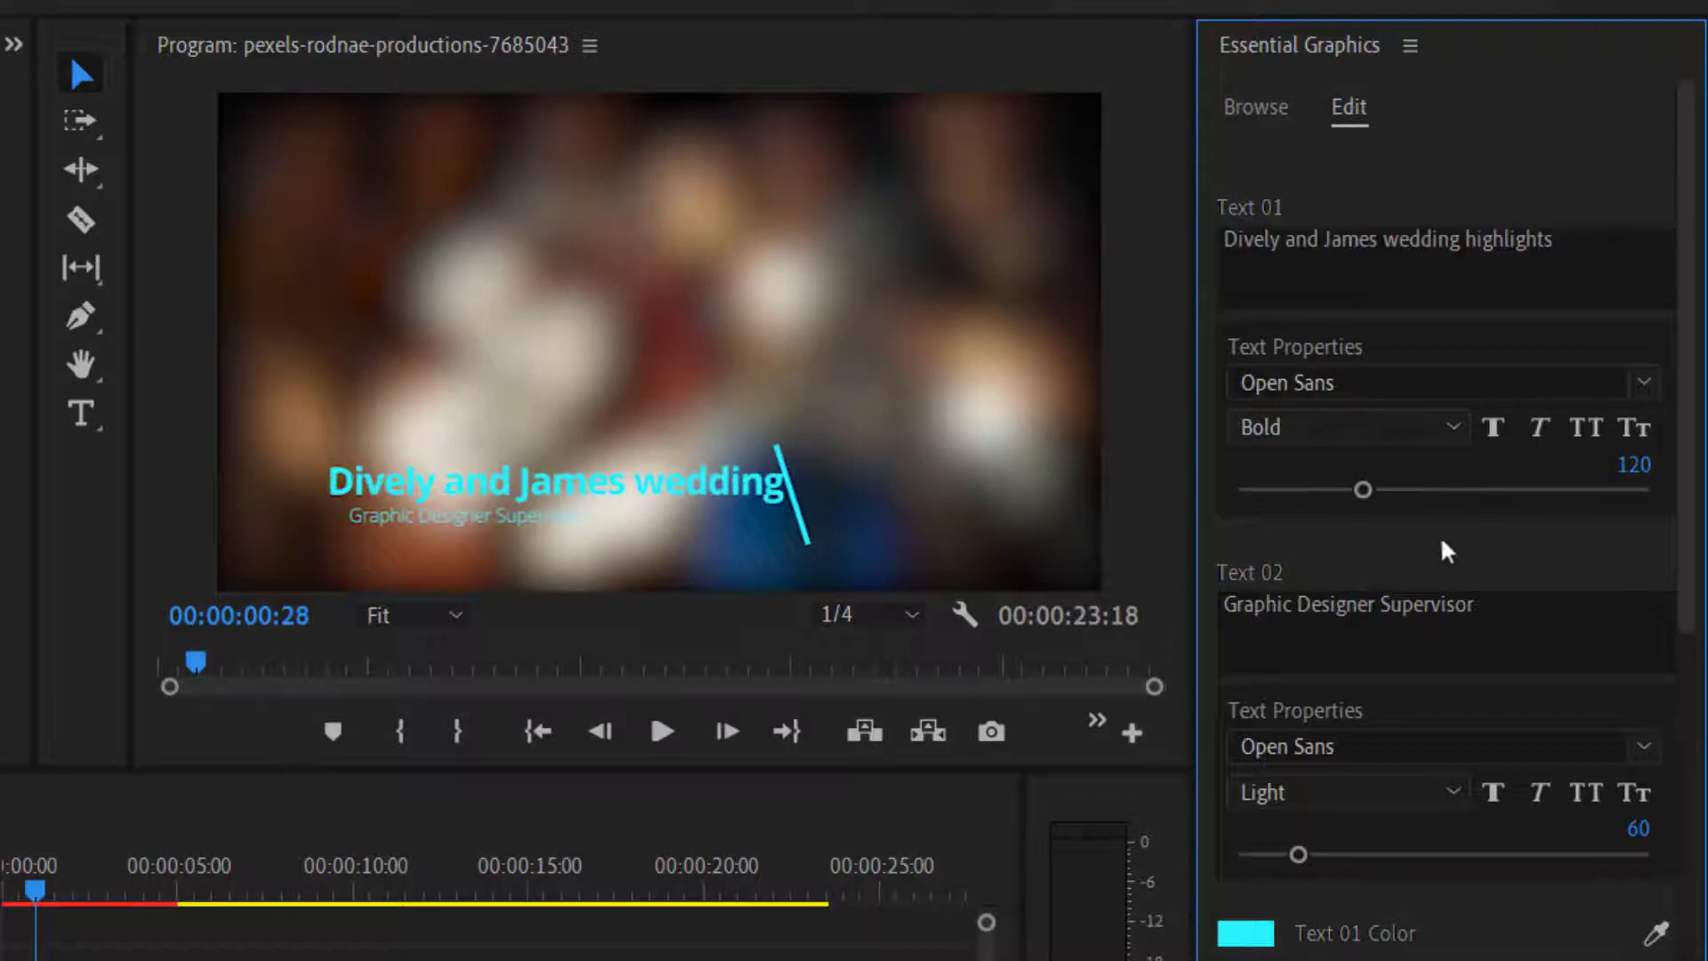
left_click(1442, 605)
type("6 June 2022")
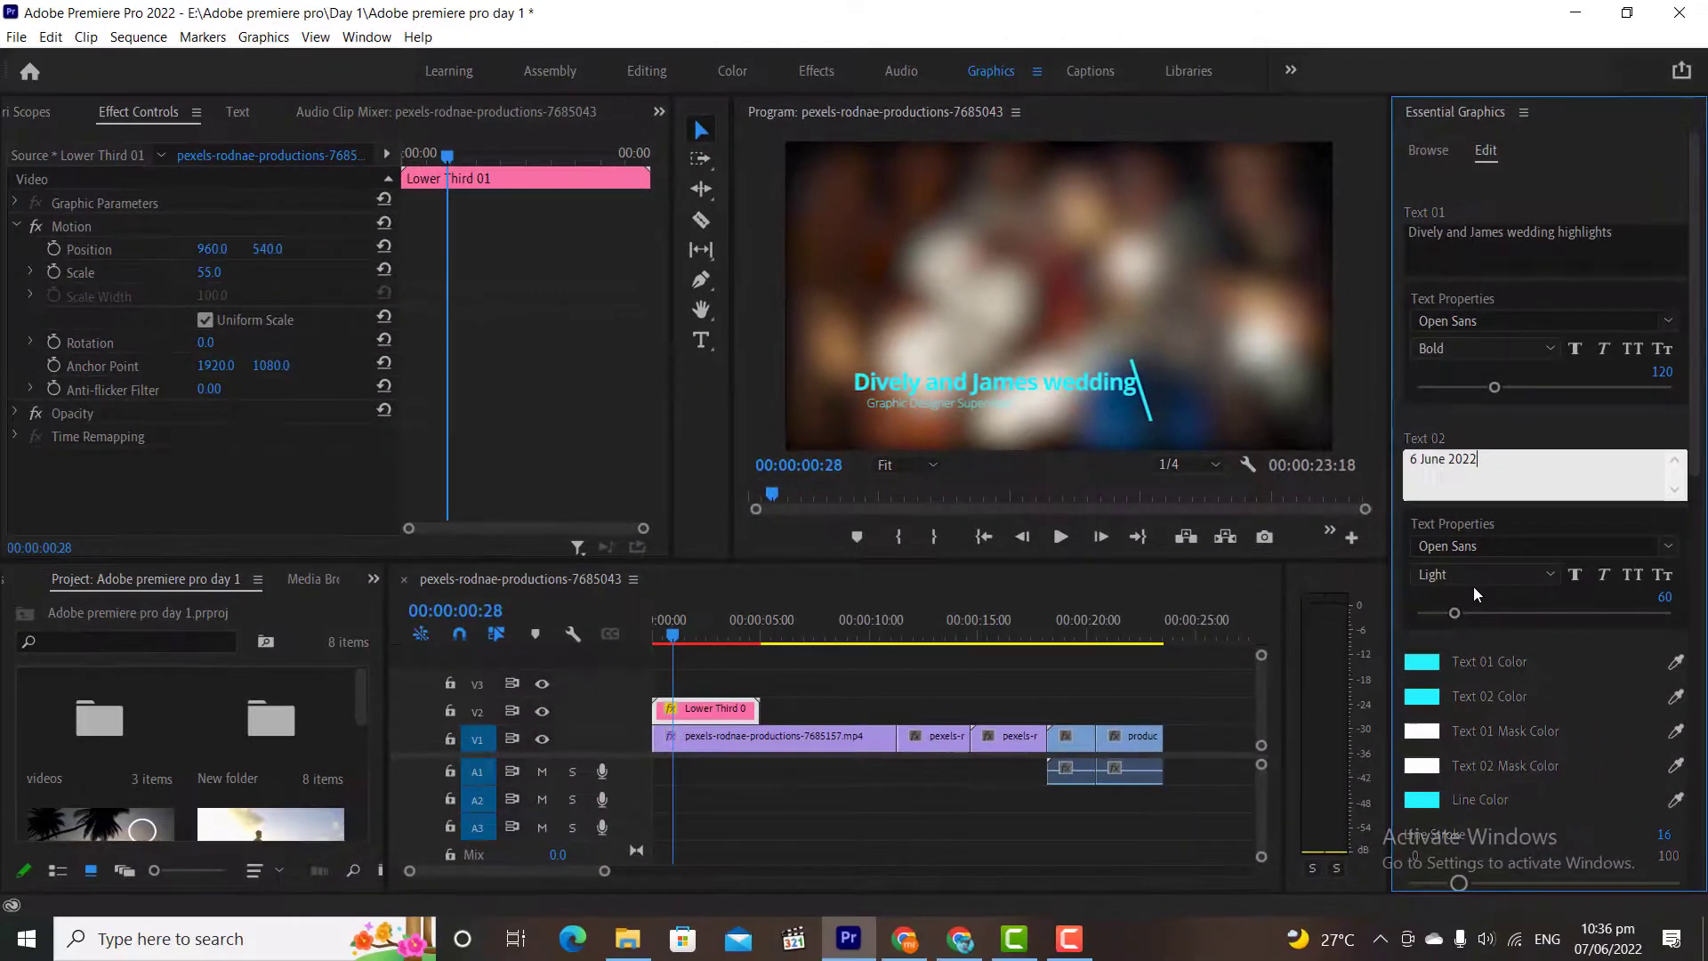
left_click(1331, 429)
left_click(1060, 538)
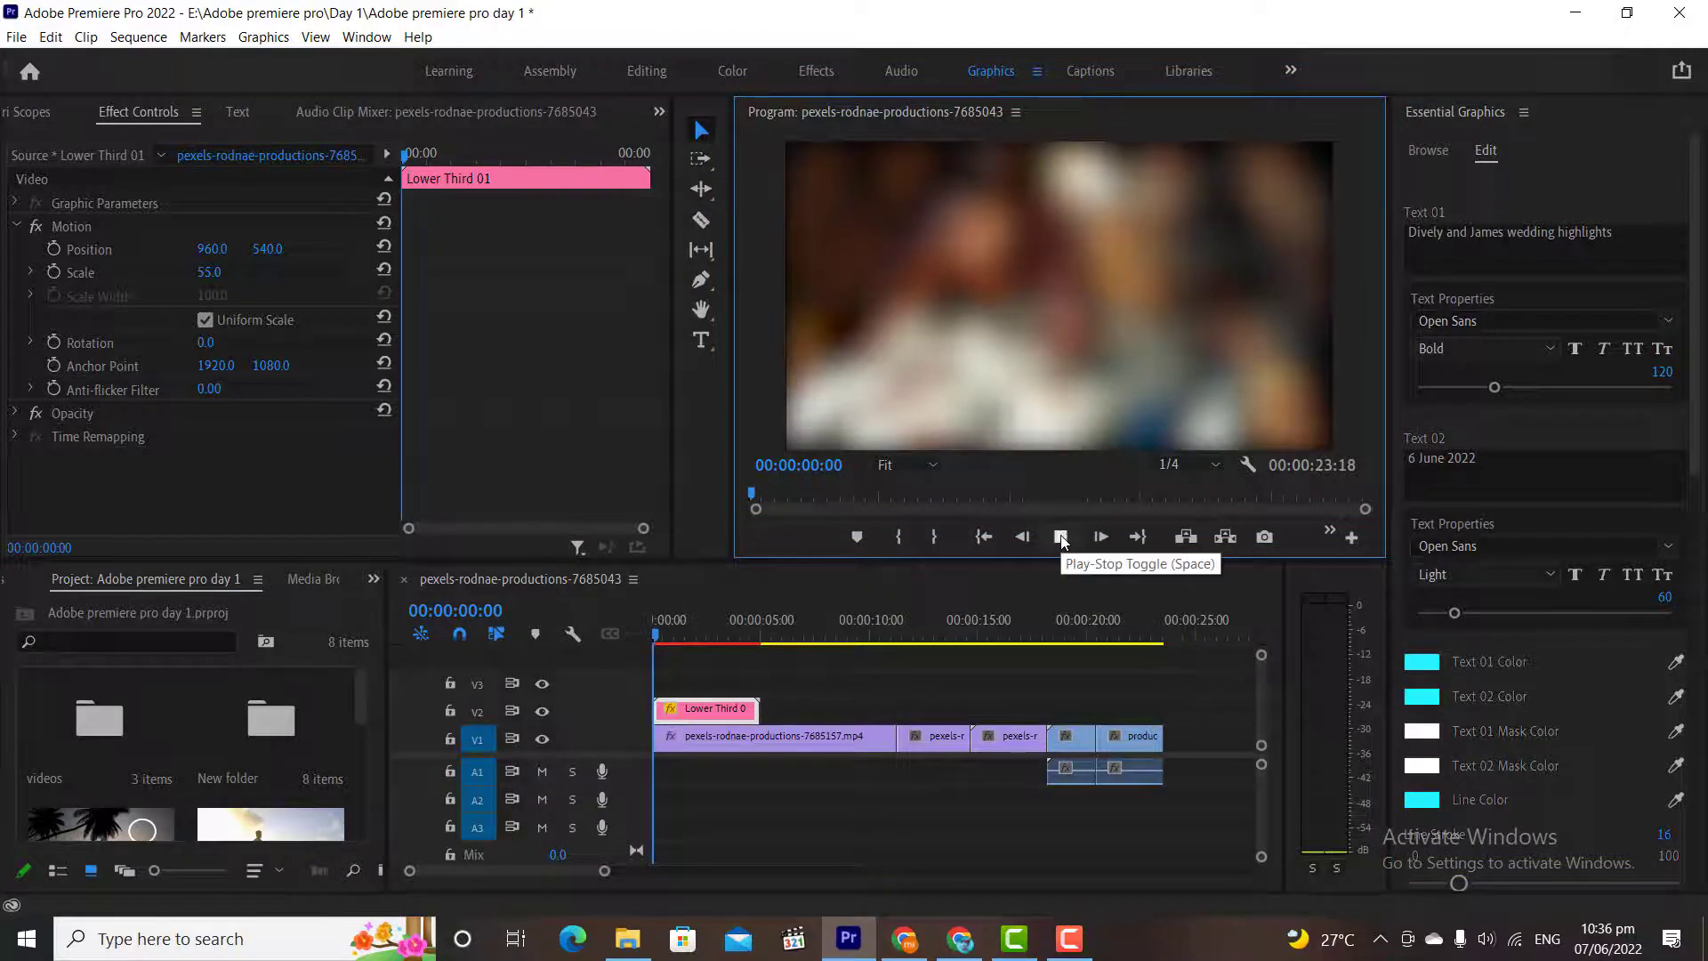
left_click(1060, 538)
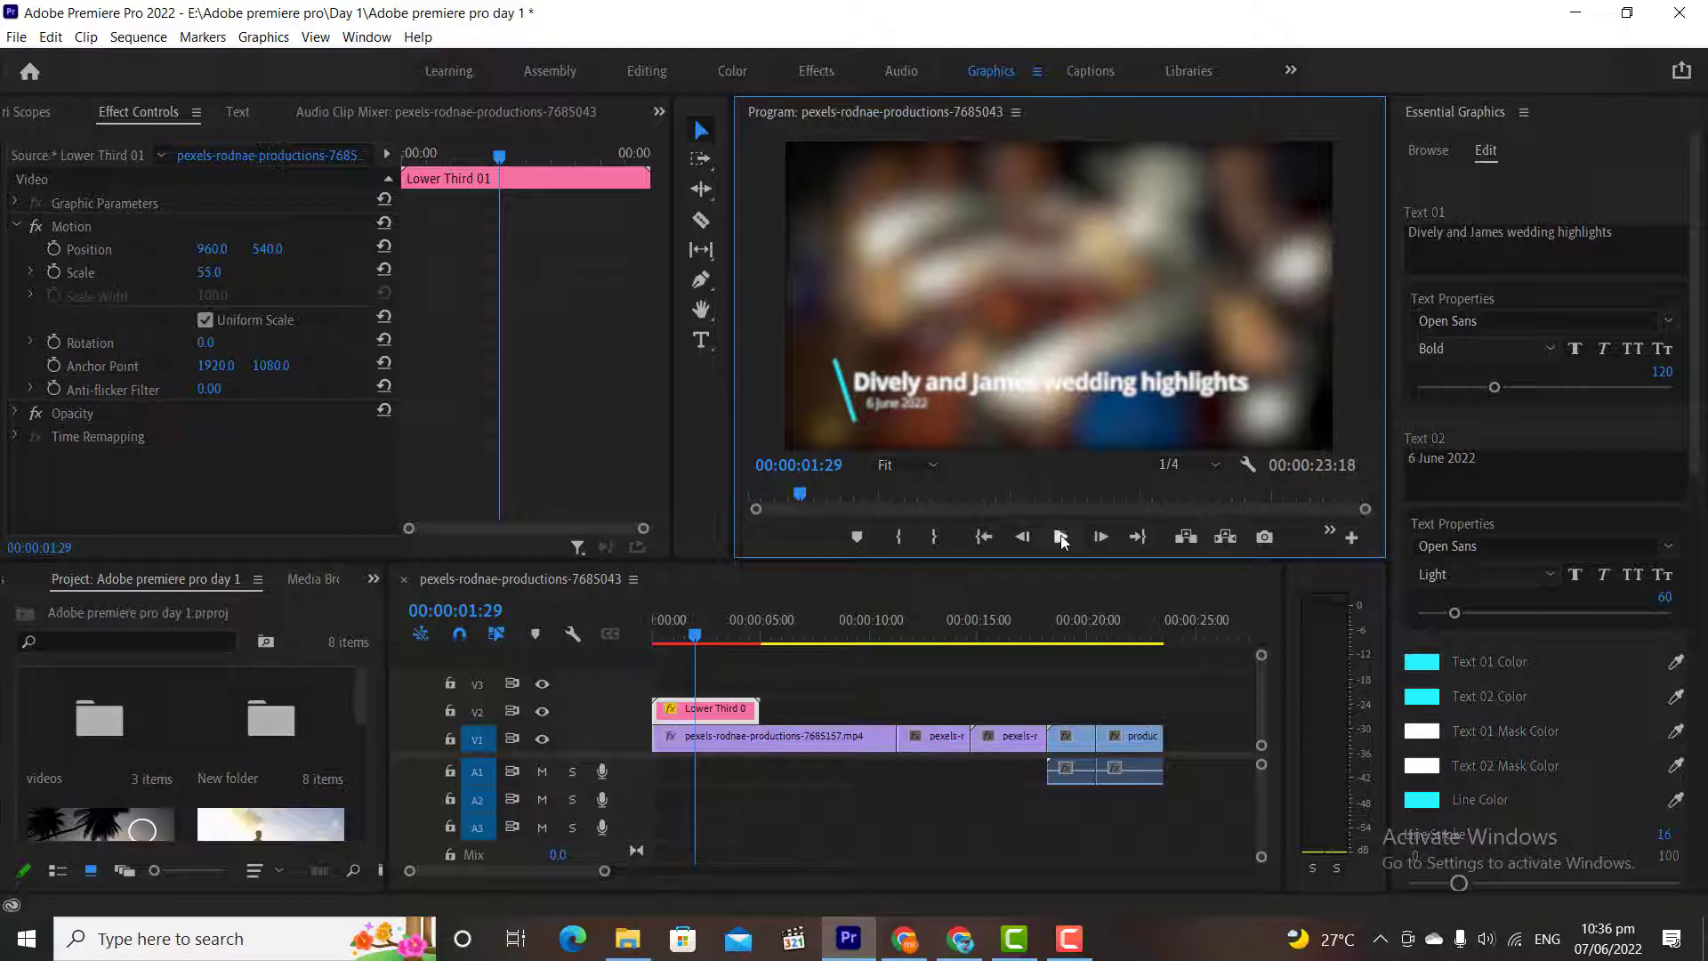
left_click(690, 640)
left_click_drag(690, 640, 681, 640)
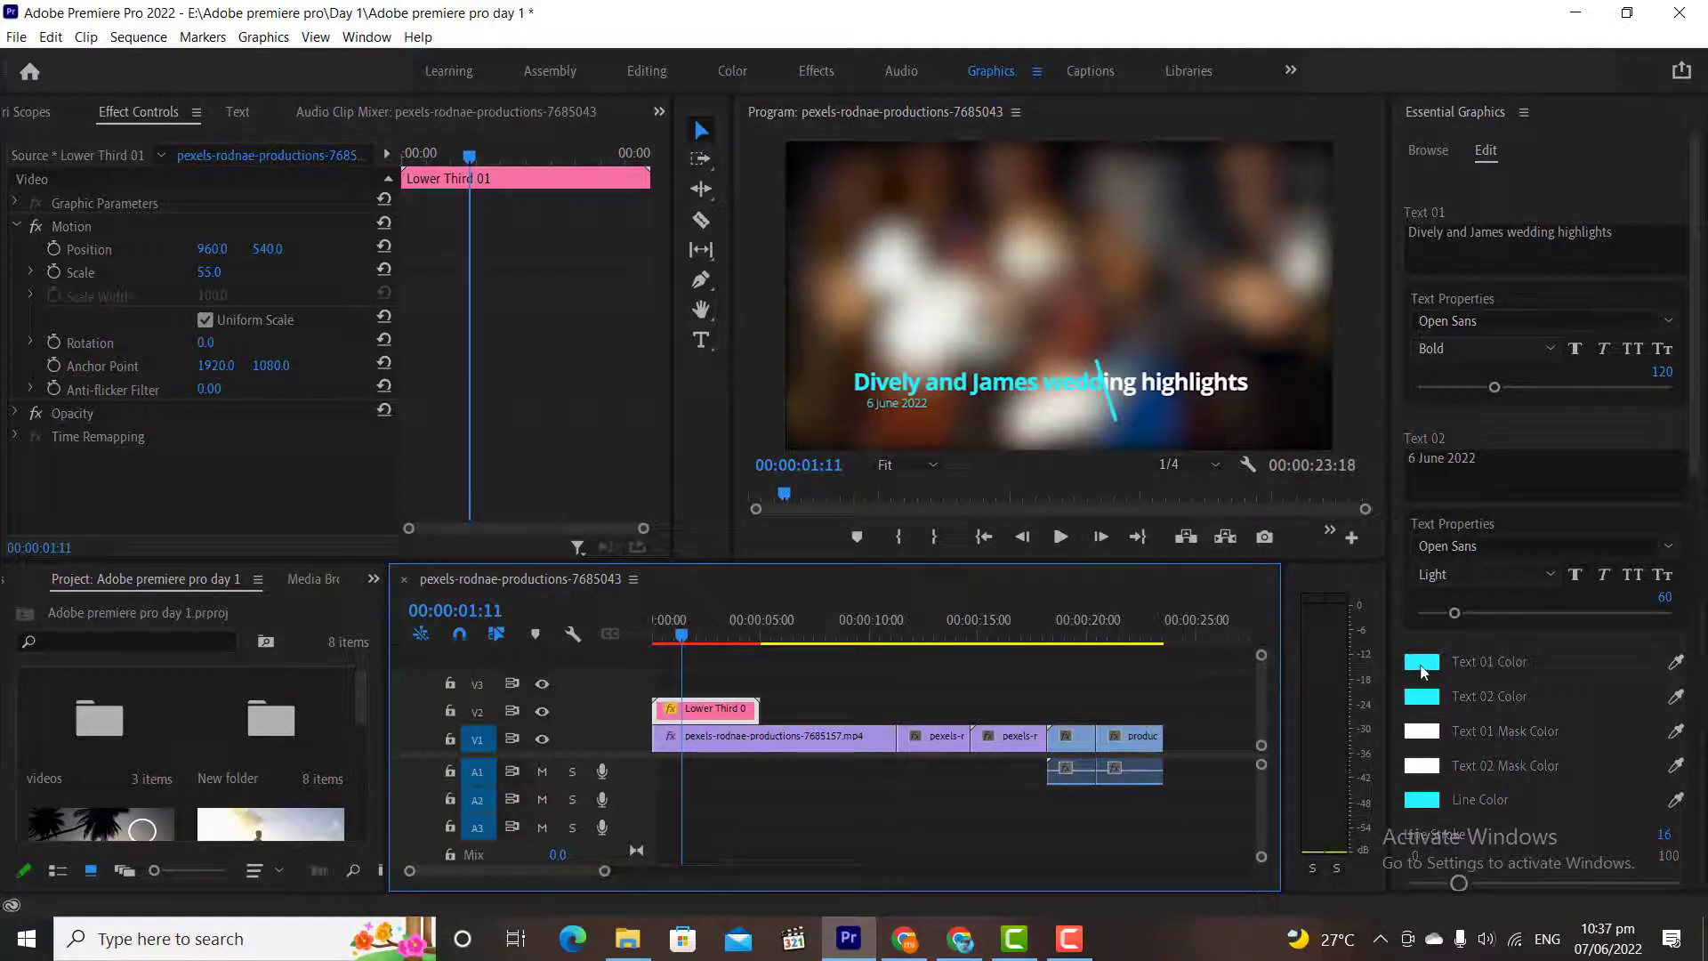
Set Text 01 Color to black
left_click(1423, 661)
left_click(526, 270)
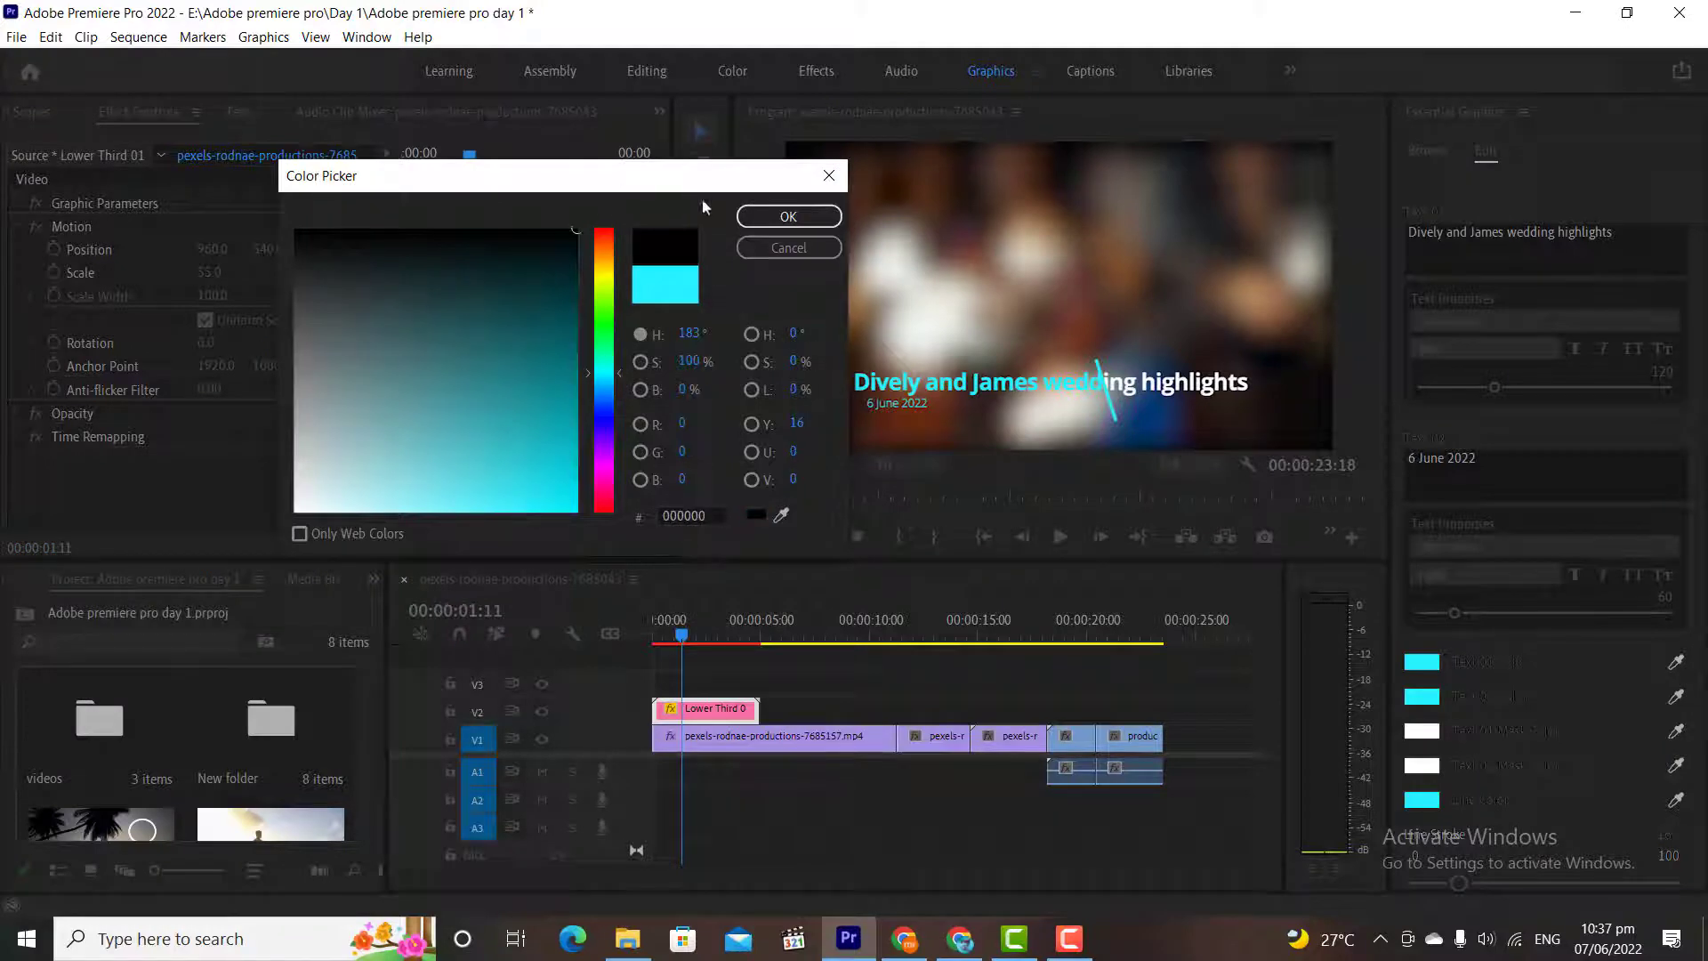
left_click(787, 217)
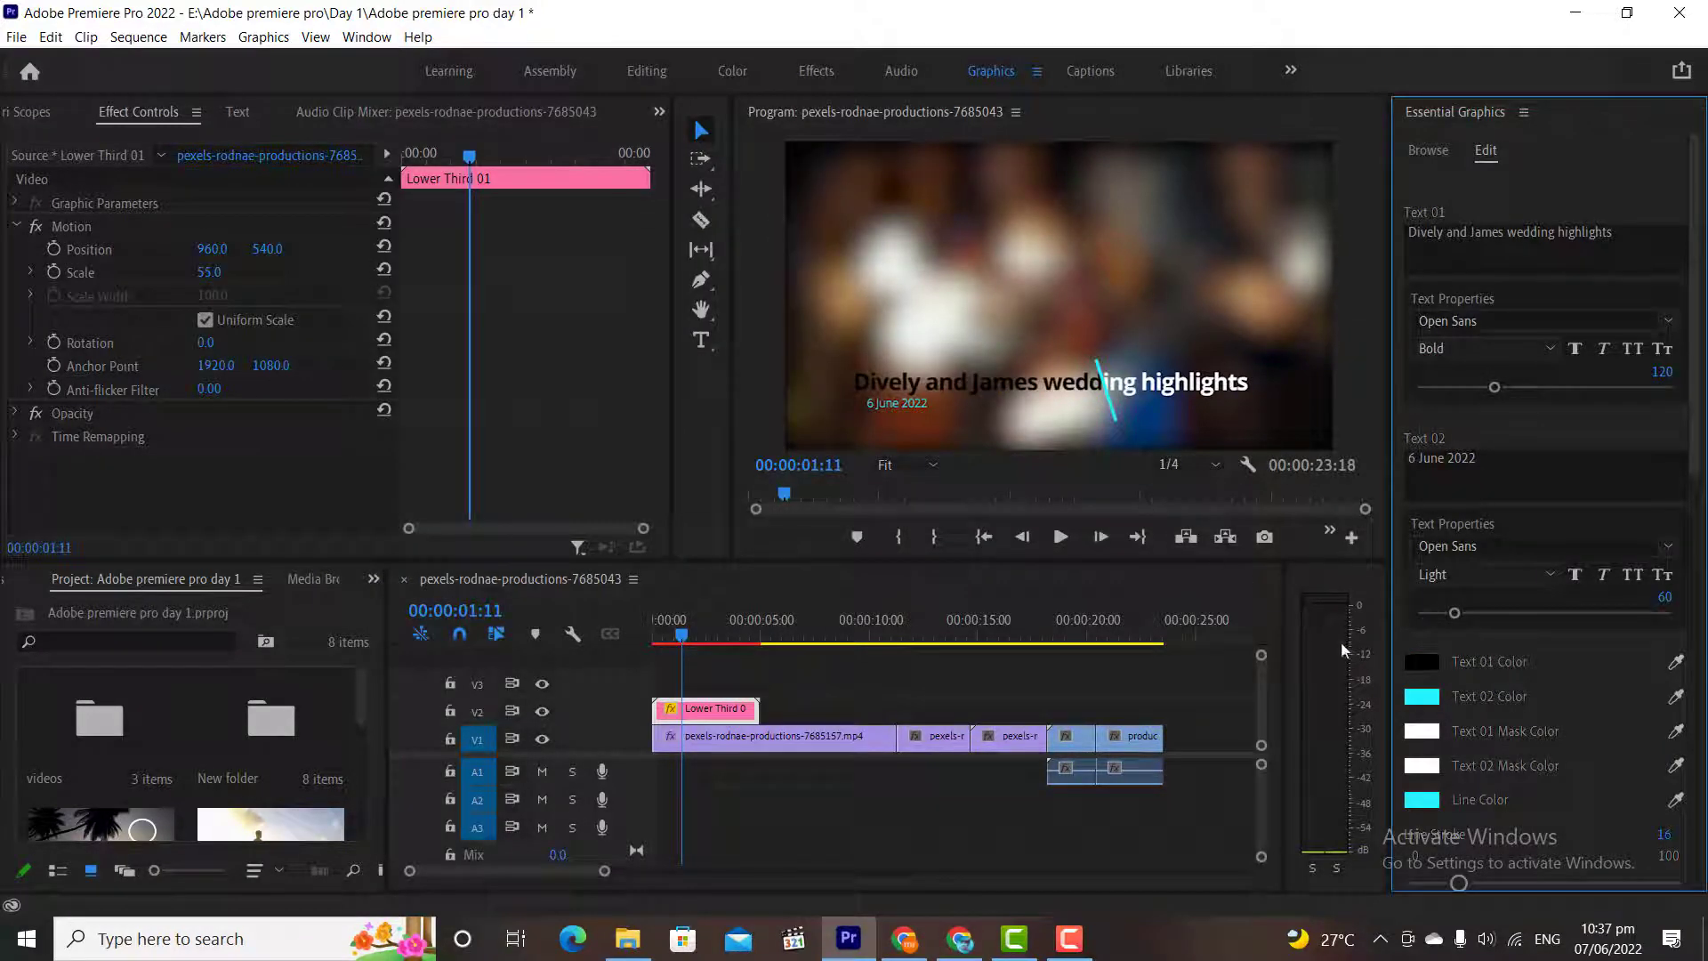
Set Text 01 Mask Color and Line Color to red
left_click(1422, 729)
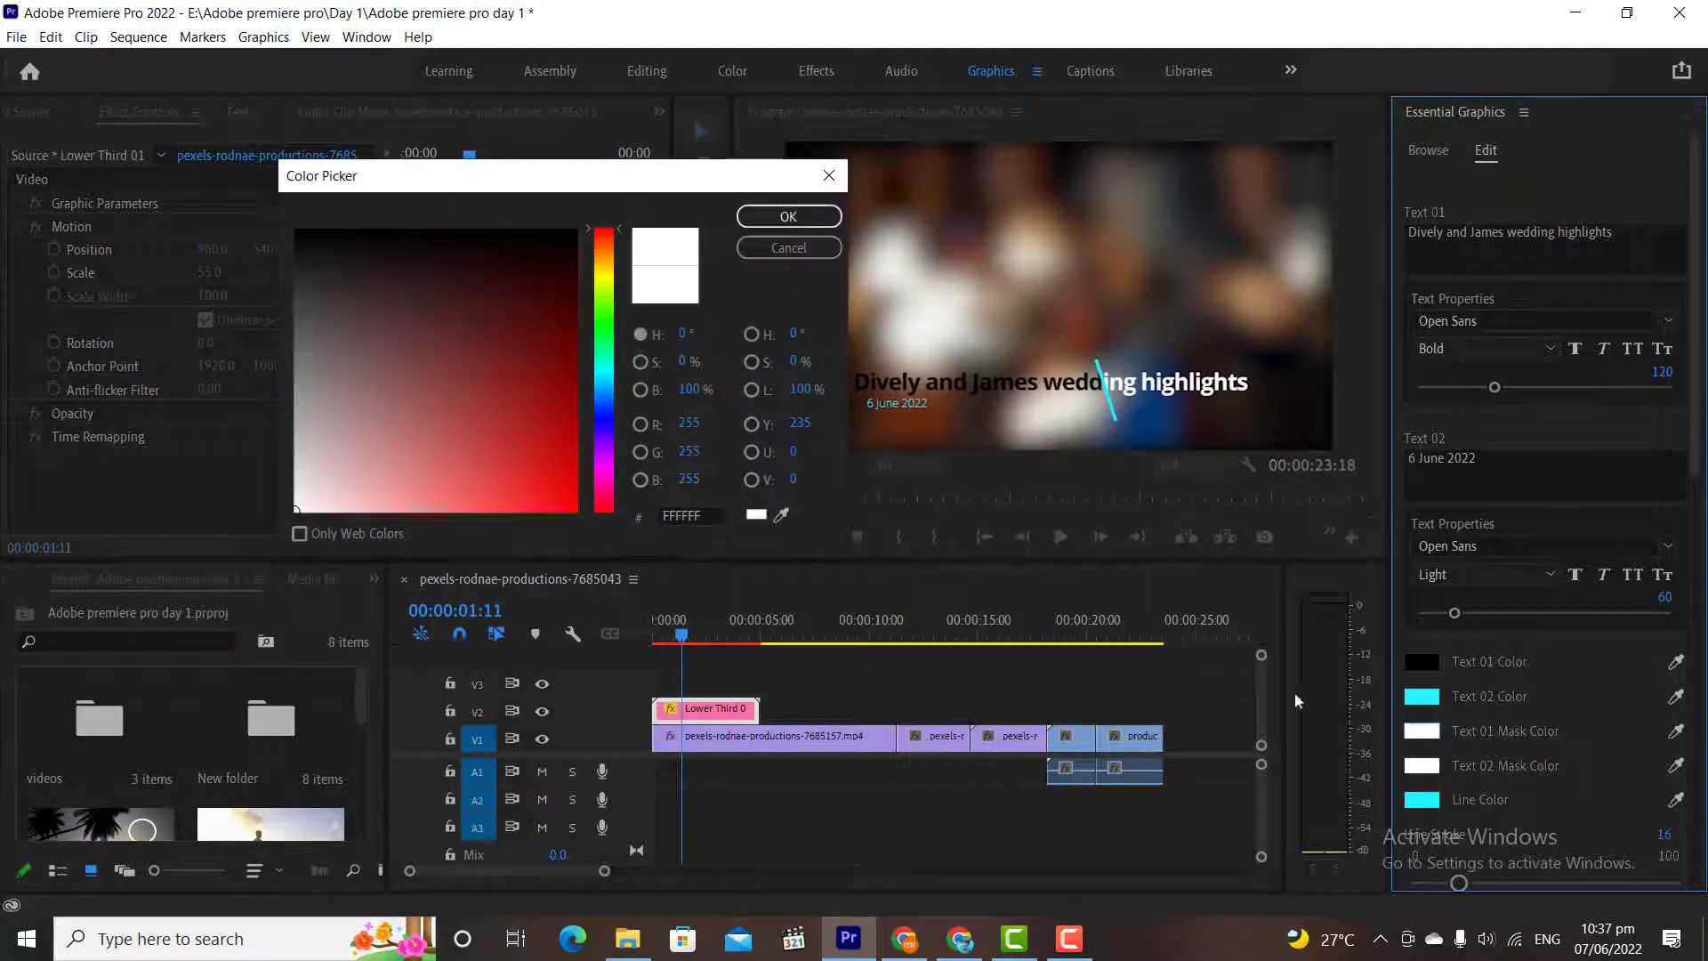
left_click(789, 216)
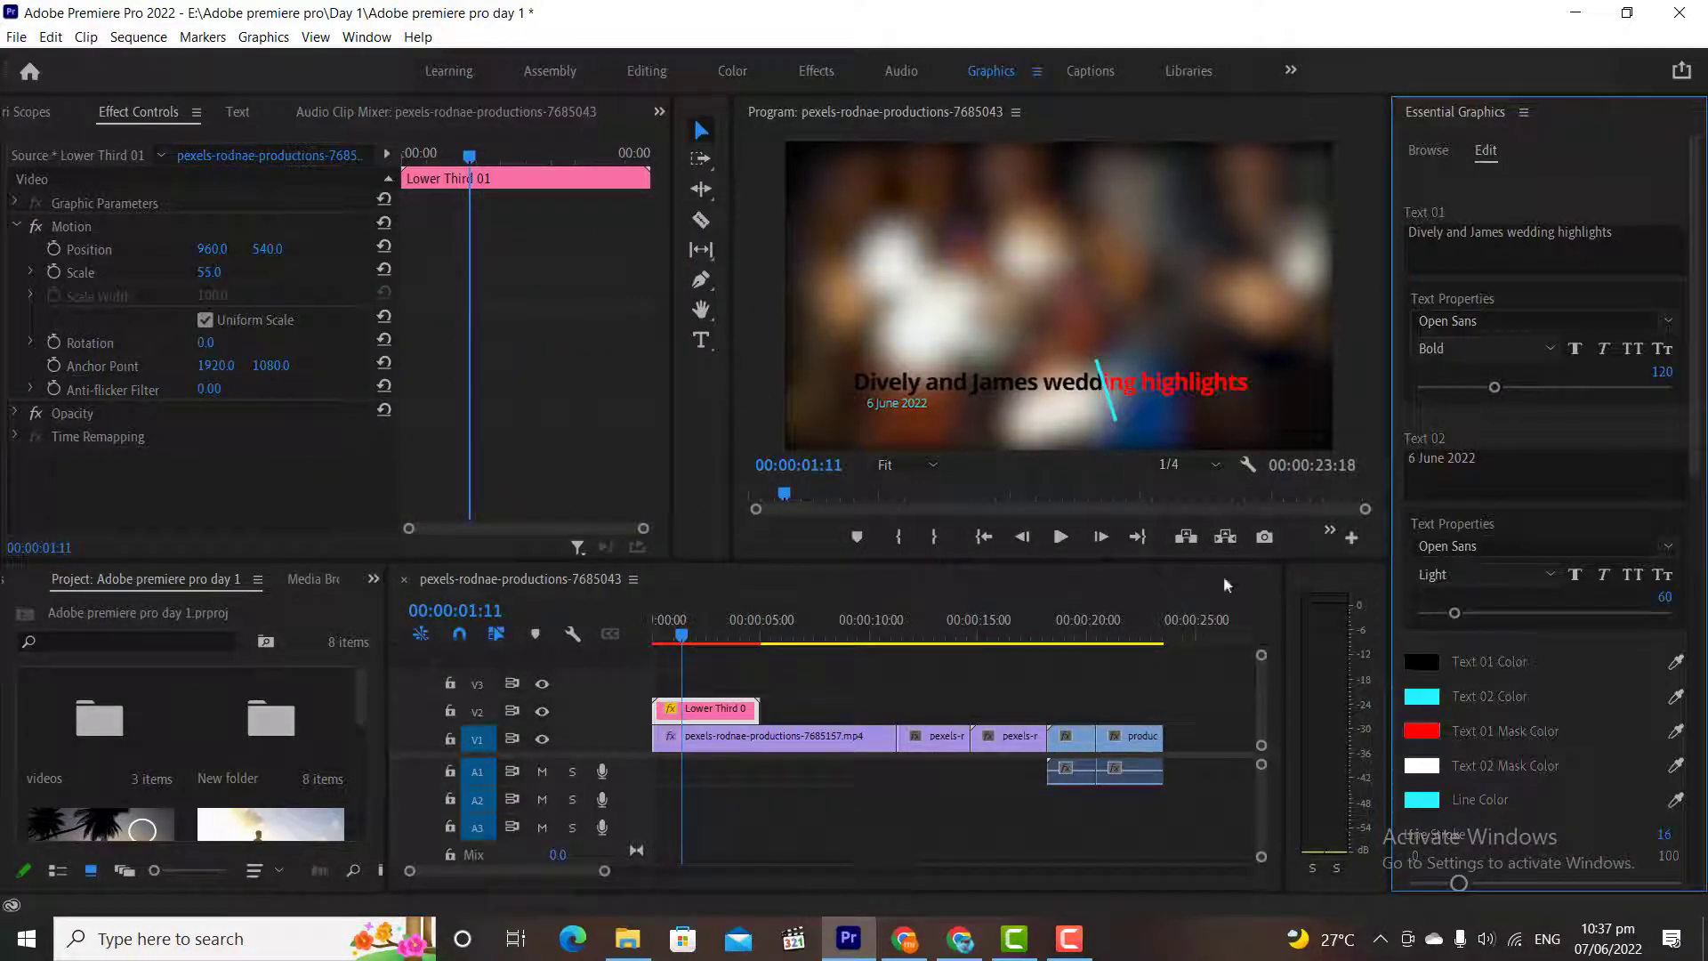
left_click(1424, 800)
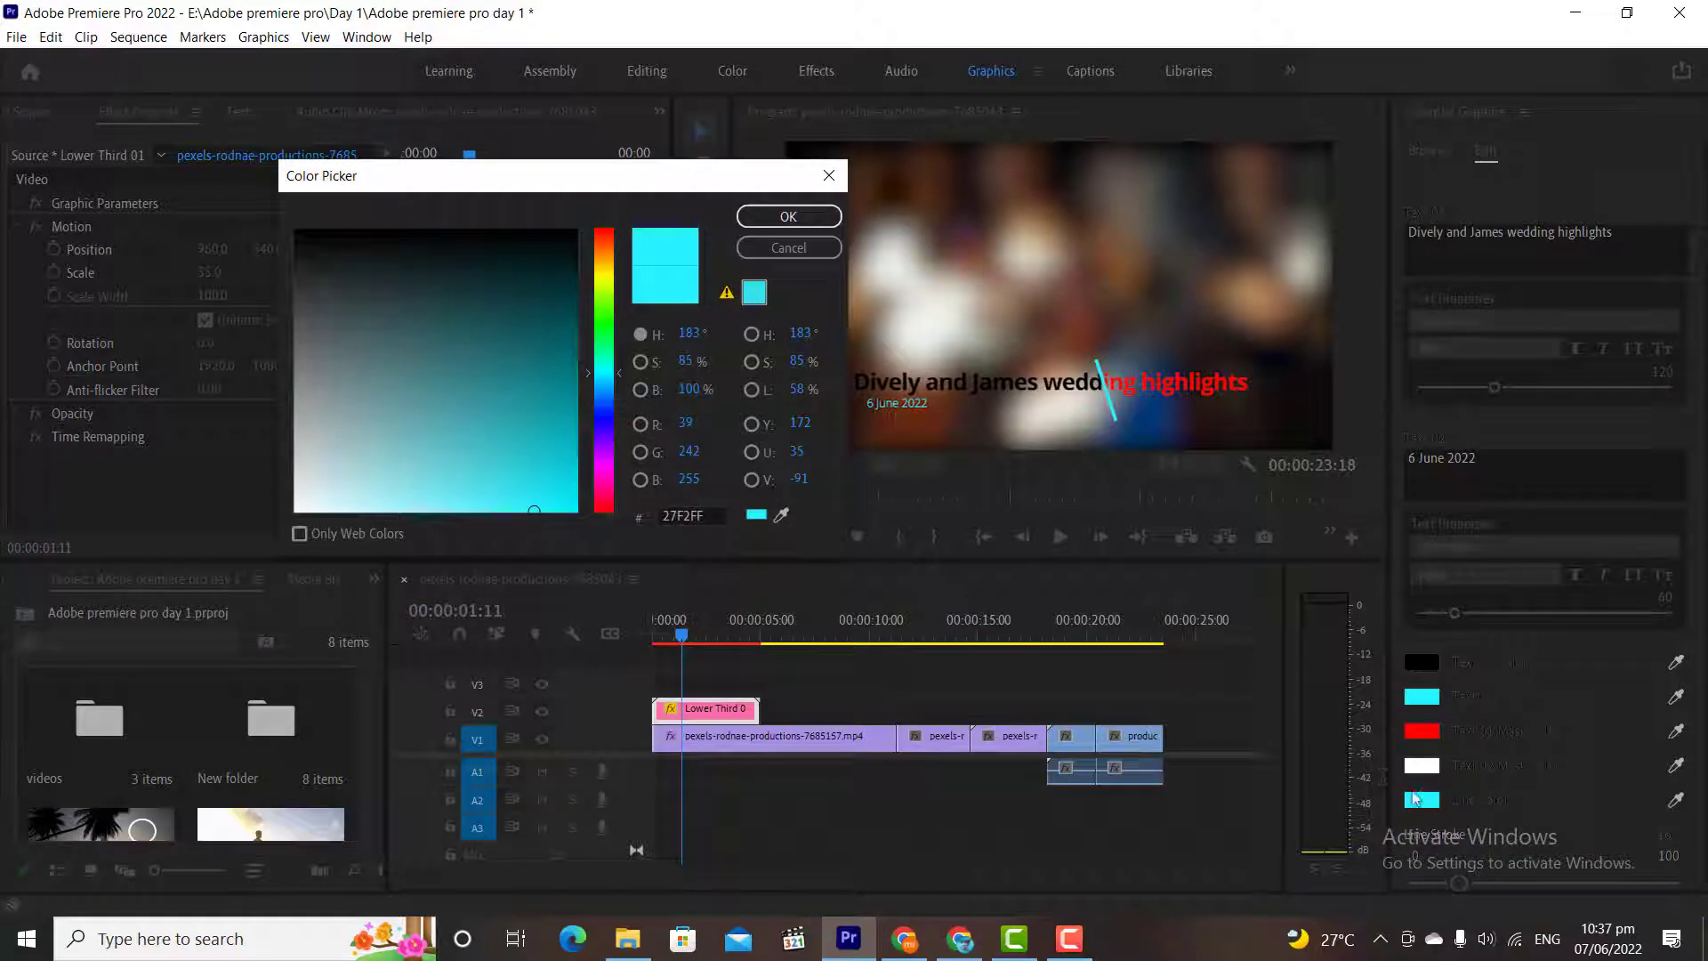
left_click(603, 510)
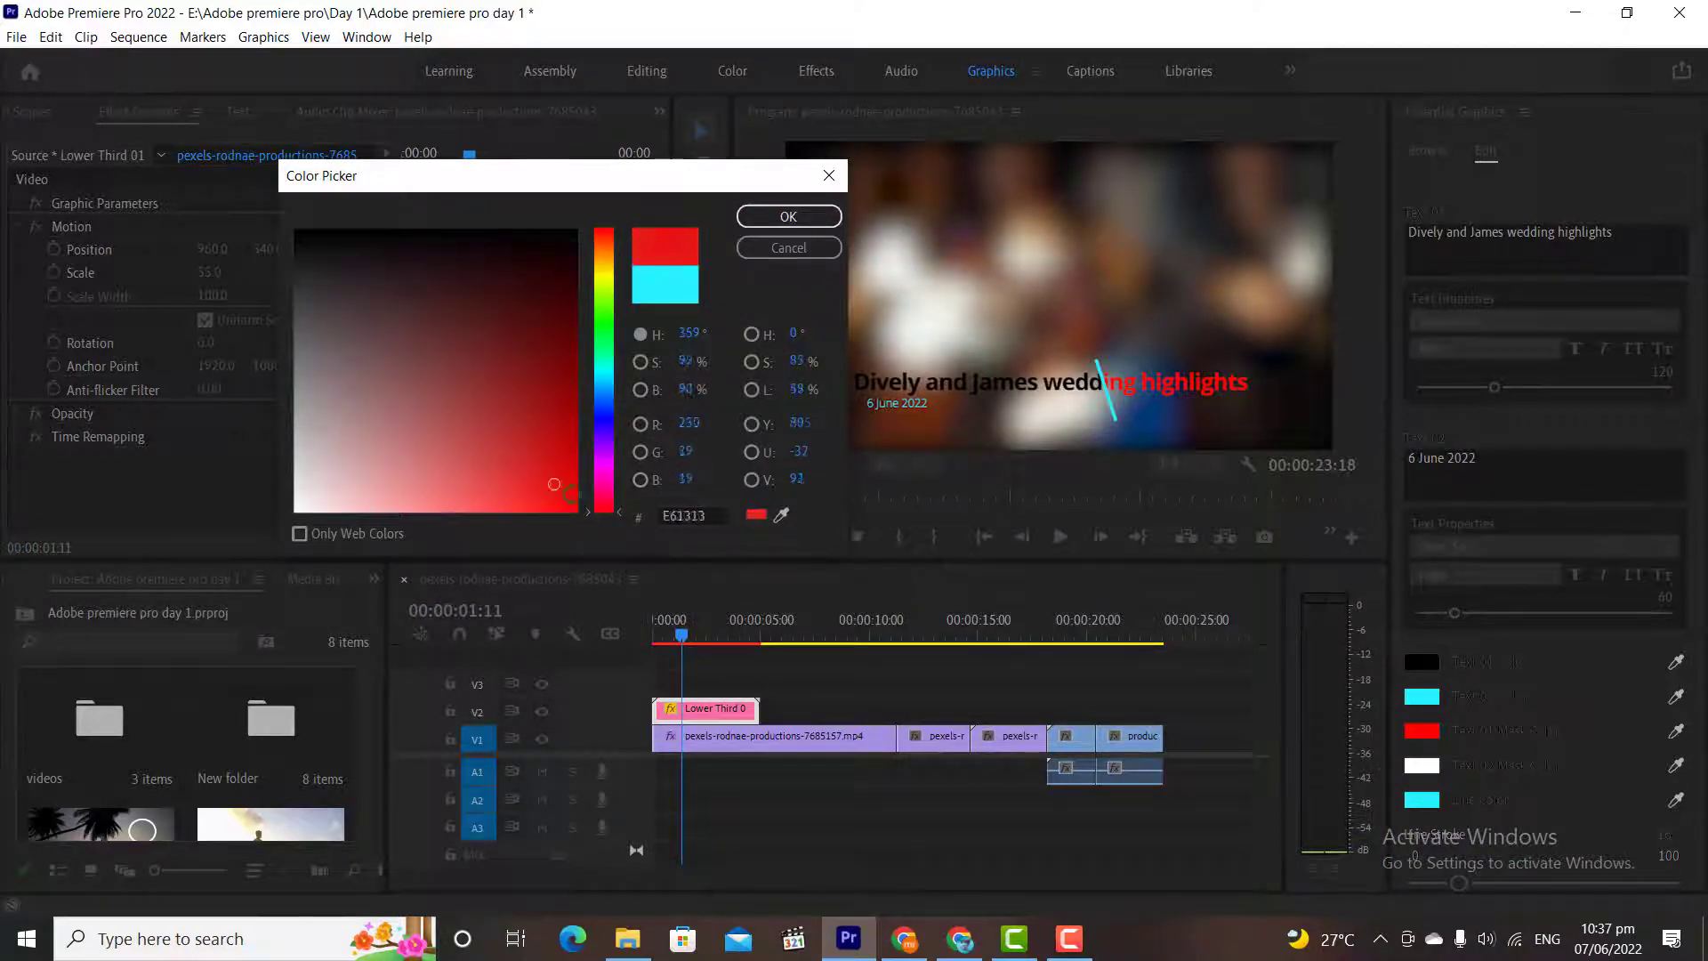
left_click(787, 218)
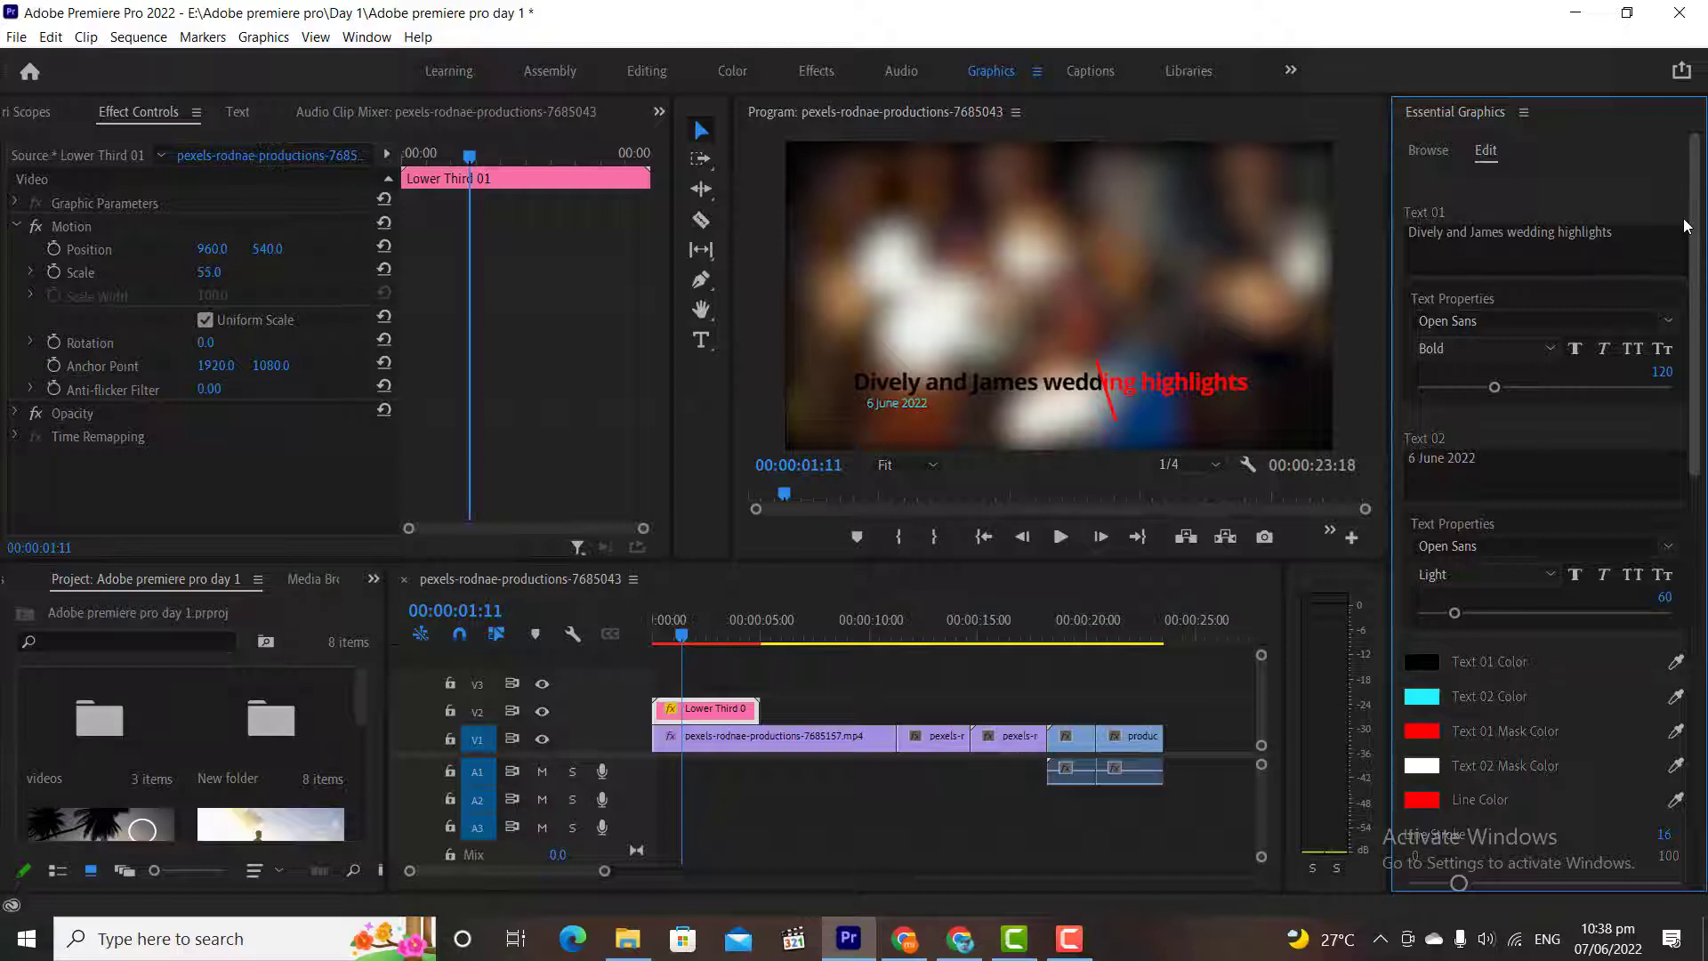
left_click_drag(1692, 225, 1705, 487)
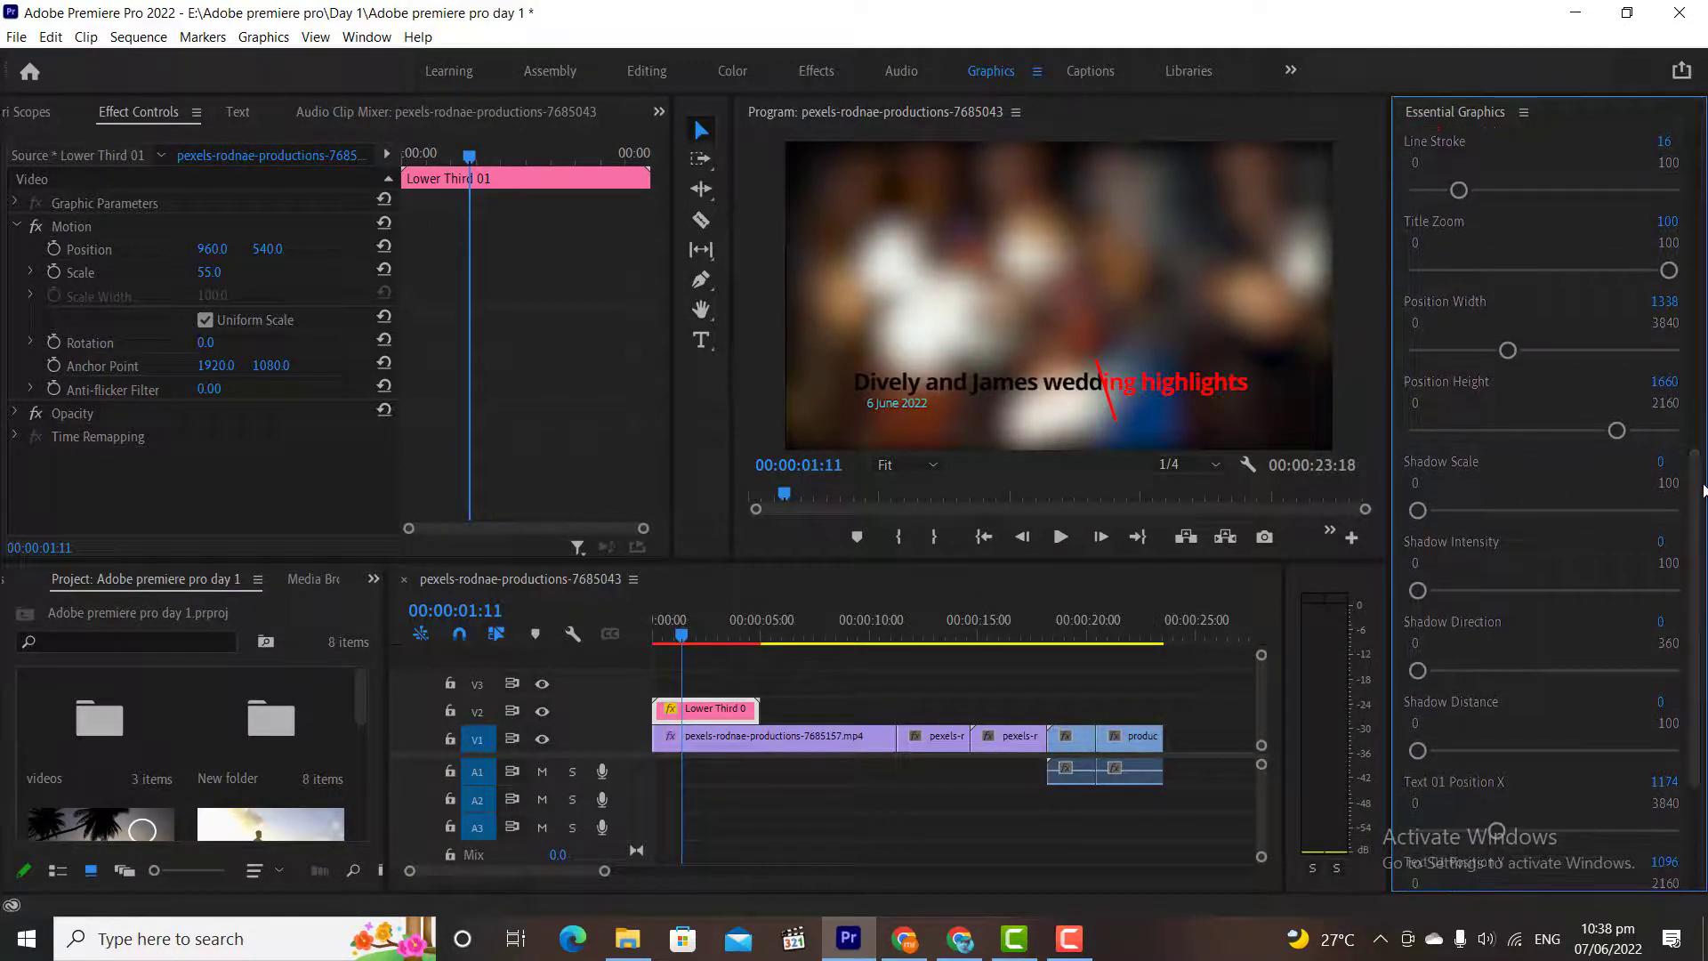
Scale the lower third to 60 and reposition it to 1291, 1596 in the frame
mouse_move(1497, 191)
left_mouse_down()
mouse_move(1668, 191)
mouse_move(1456, 191)
left_mouse_up()
mouse_move(1670, 271)
left_mouse_down()
mouse_move(1564, 271)
mouse_move(1669, 271)
left_mouse_up()
mouse_move(210, 272)
left_mouse_down()
mouse_move(234, 273)
mouse_move(214, 273)
left_mouse_up()
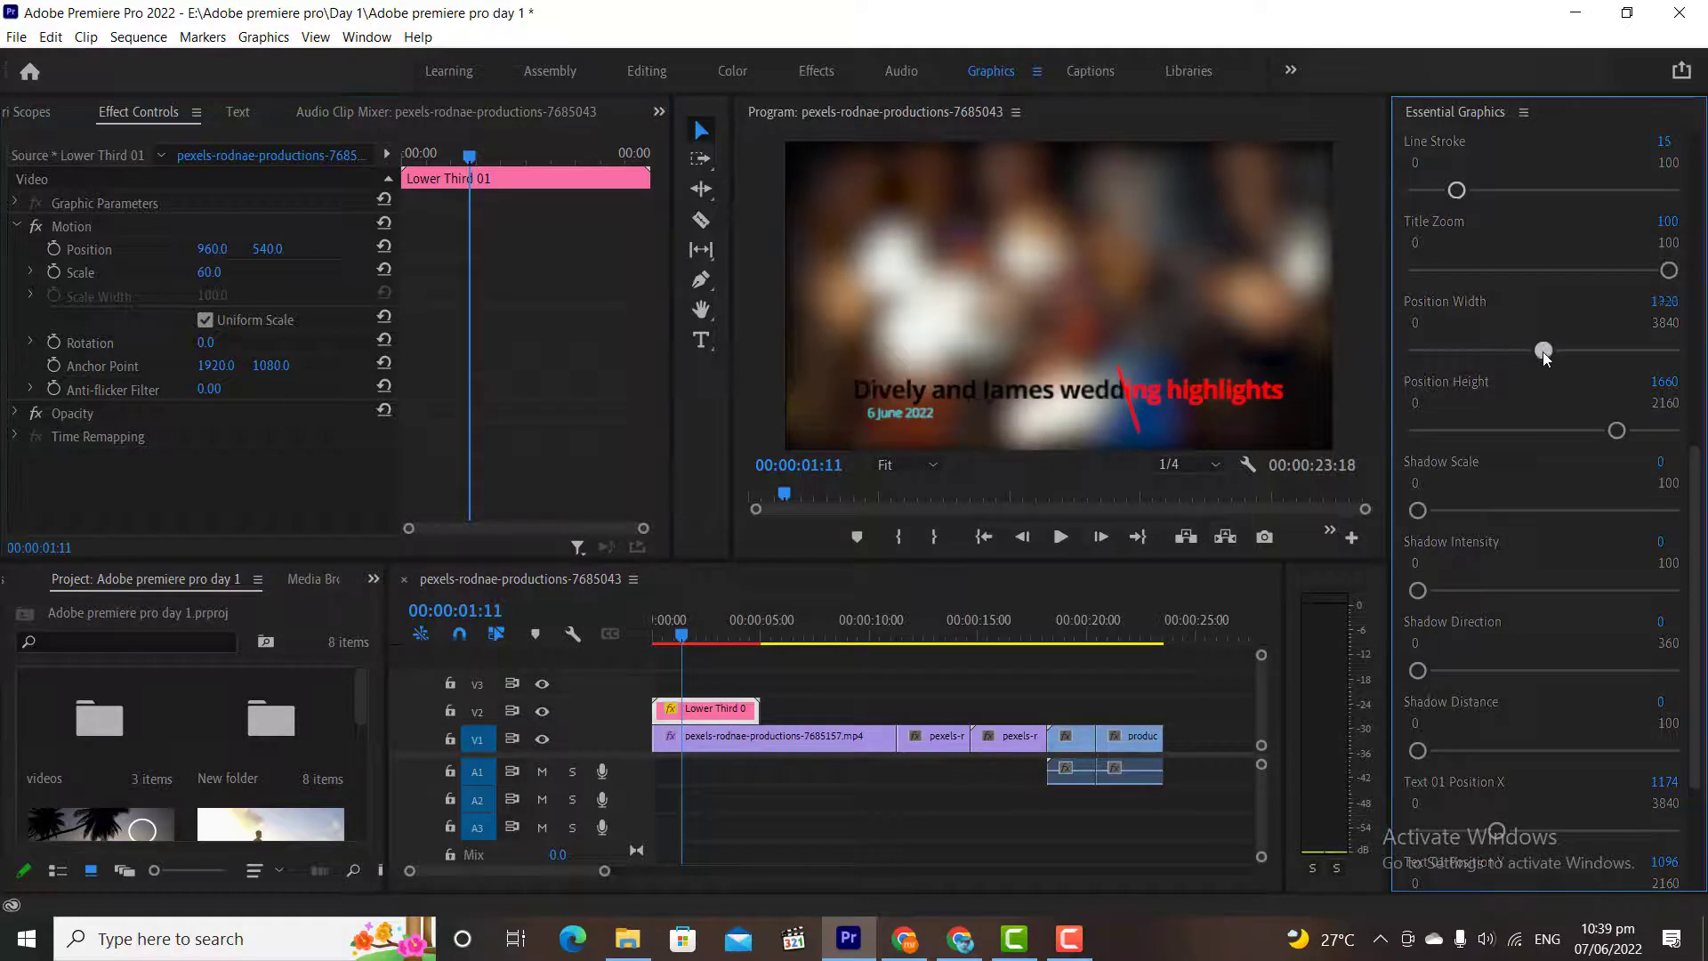
mouse_move(1508, 352)
left_mouse_down()
mouse_move(1483, 352)
mouse_move(1501, 350)
left_mouse_up()
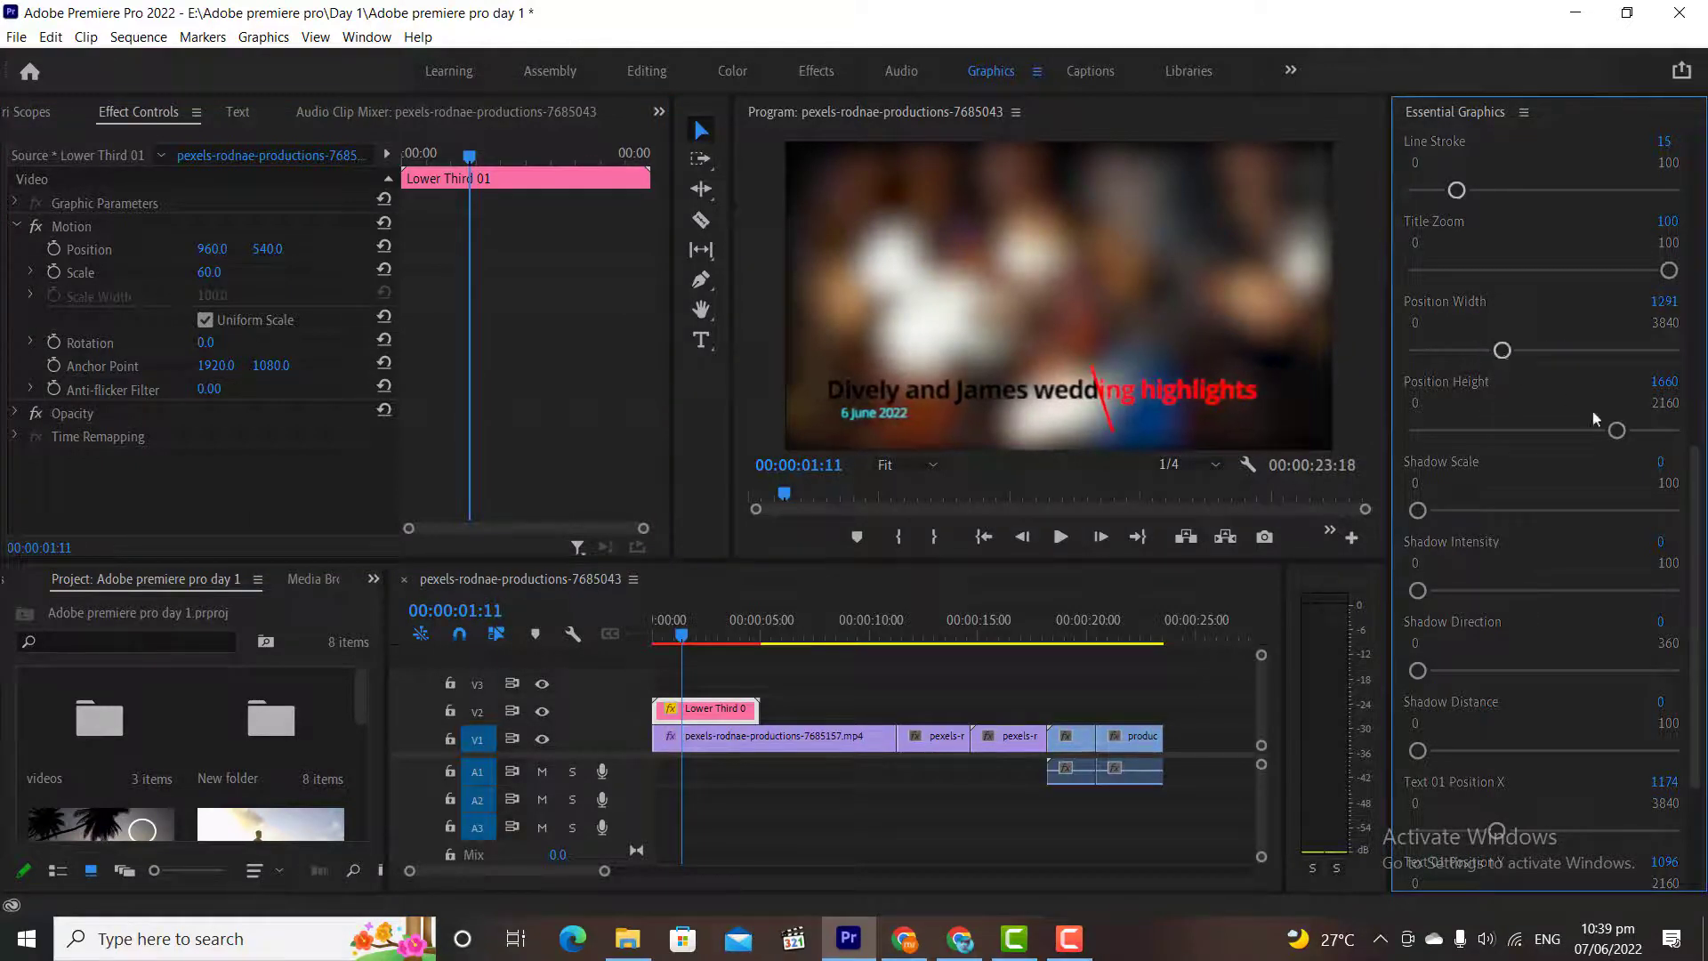
mouse_move(1617, 431)
left_mouse_down()
mouse_move(1530, 430)
mouse_move(1602, 430)
left_mouse_up()
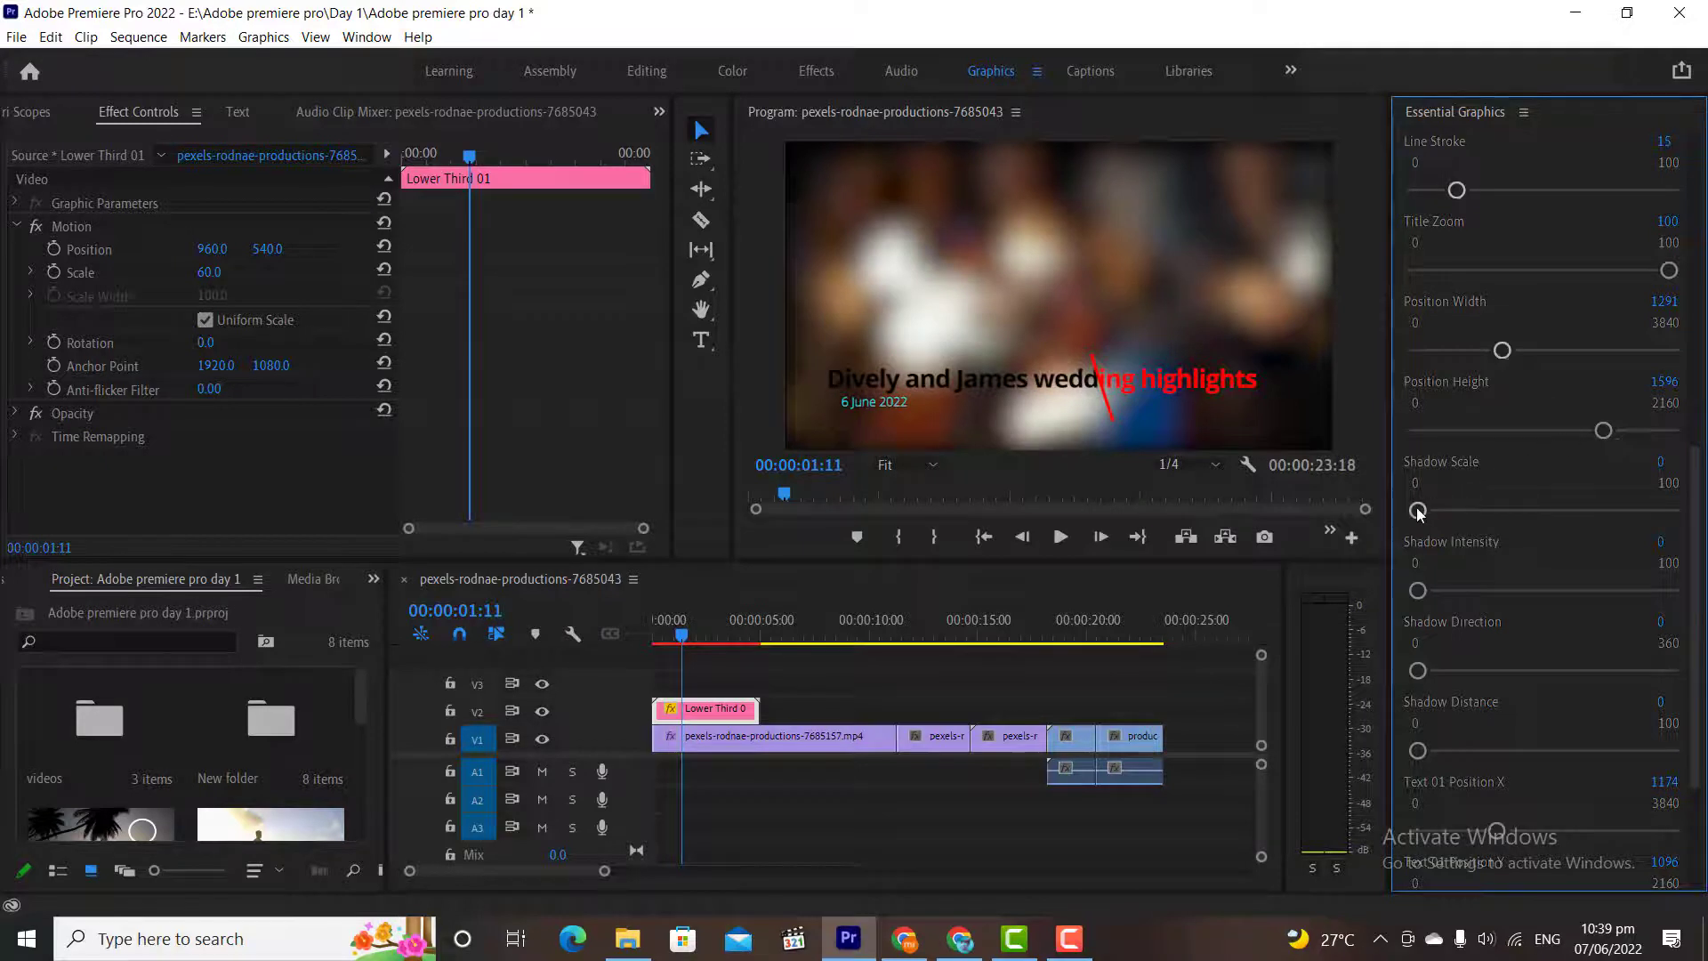
Add a drop shadow with scale 98, intensity 52, direction 107 and distance 41
left_click_drag(1418, 511, 1634, 512)
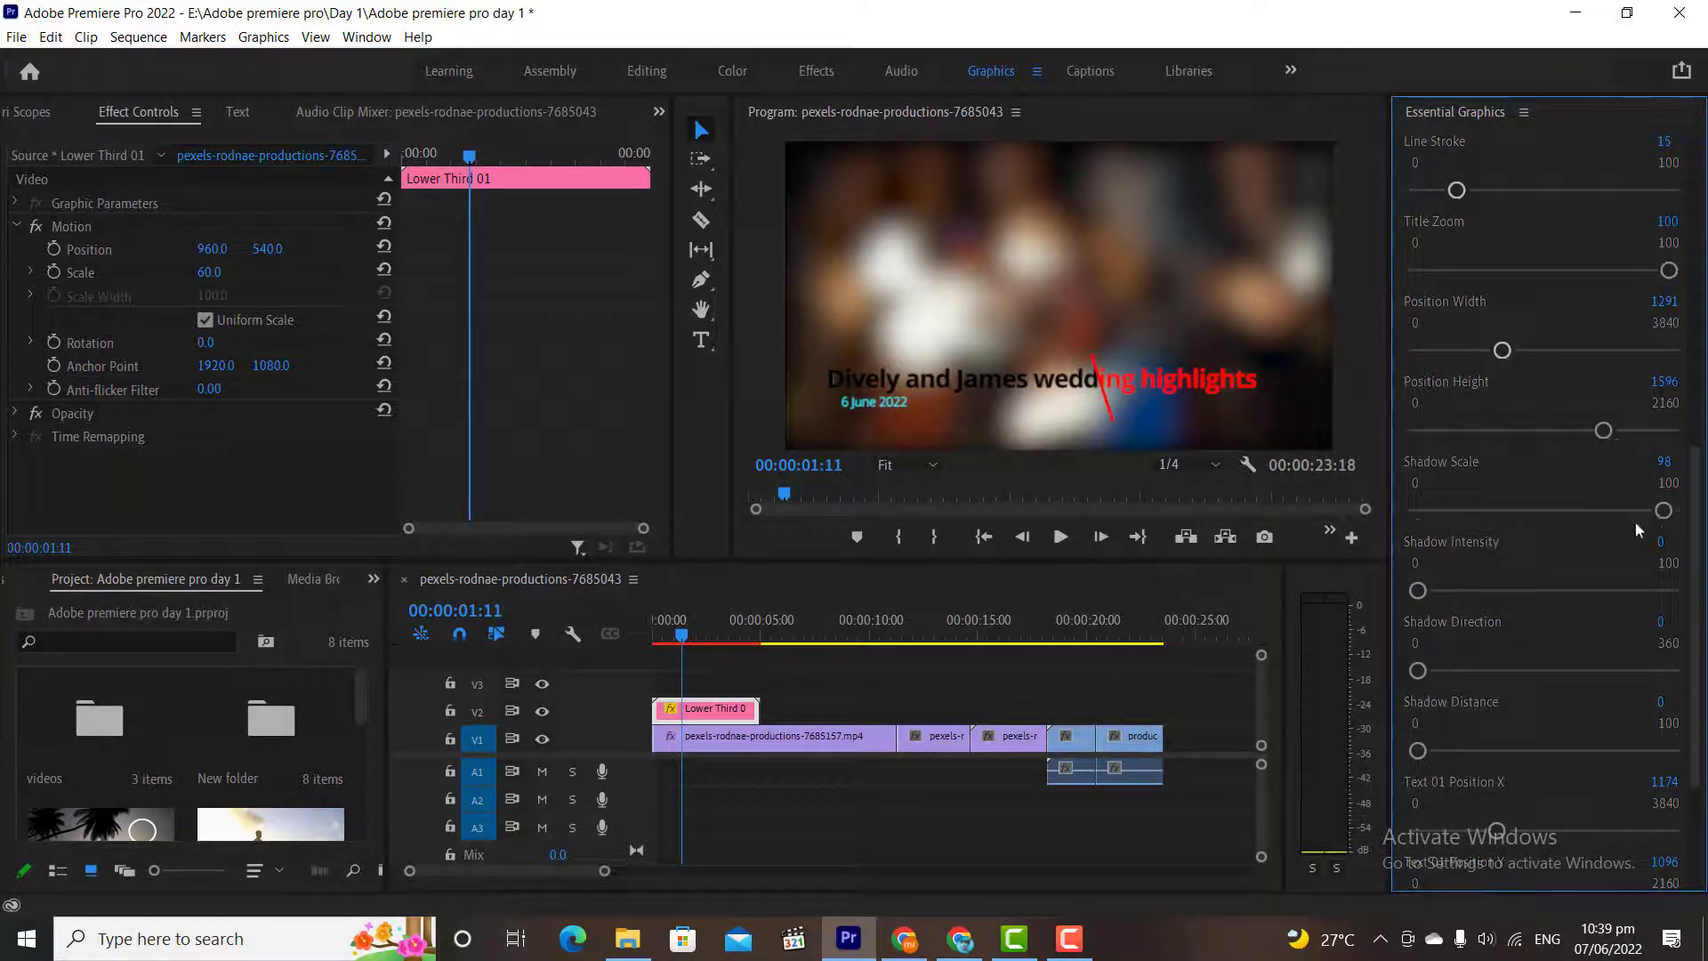
left_click_drag(1418, 591, 1546, 592)
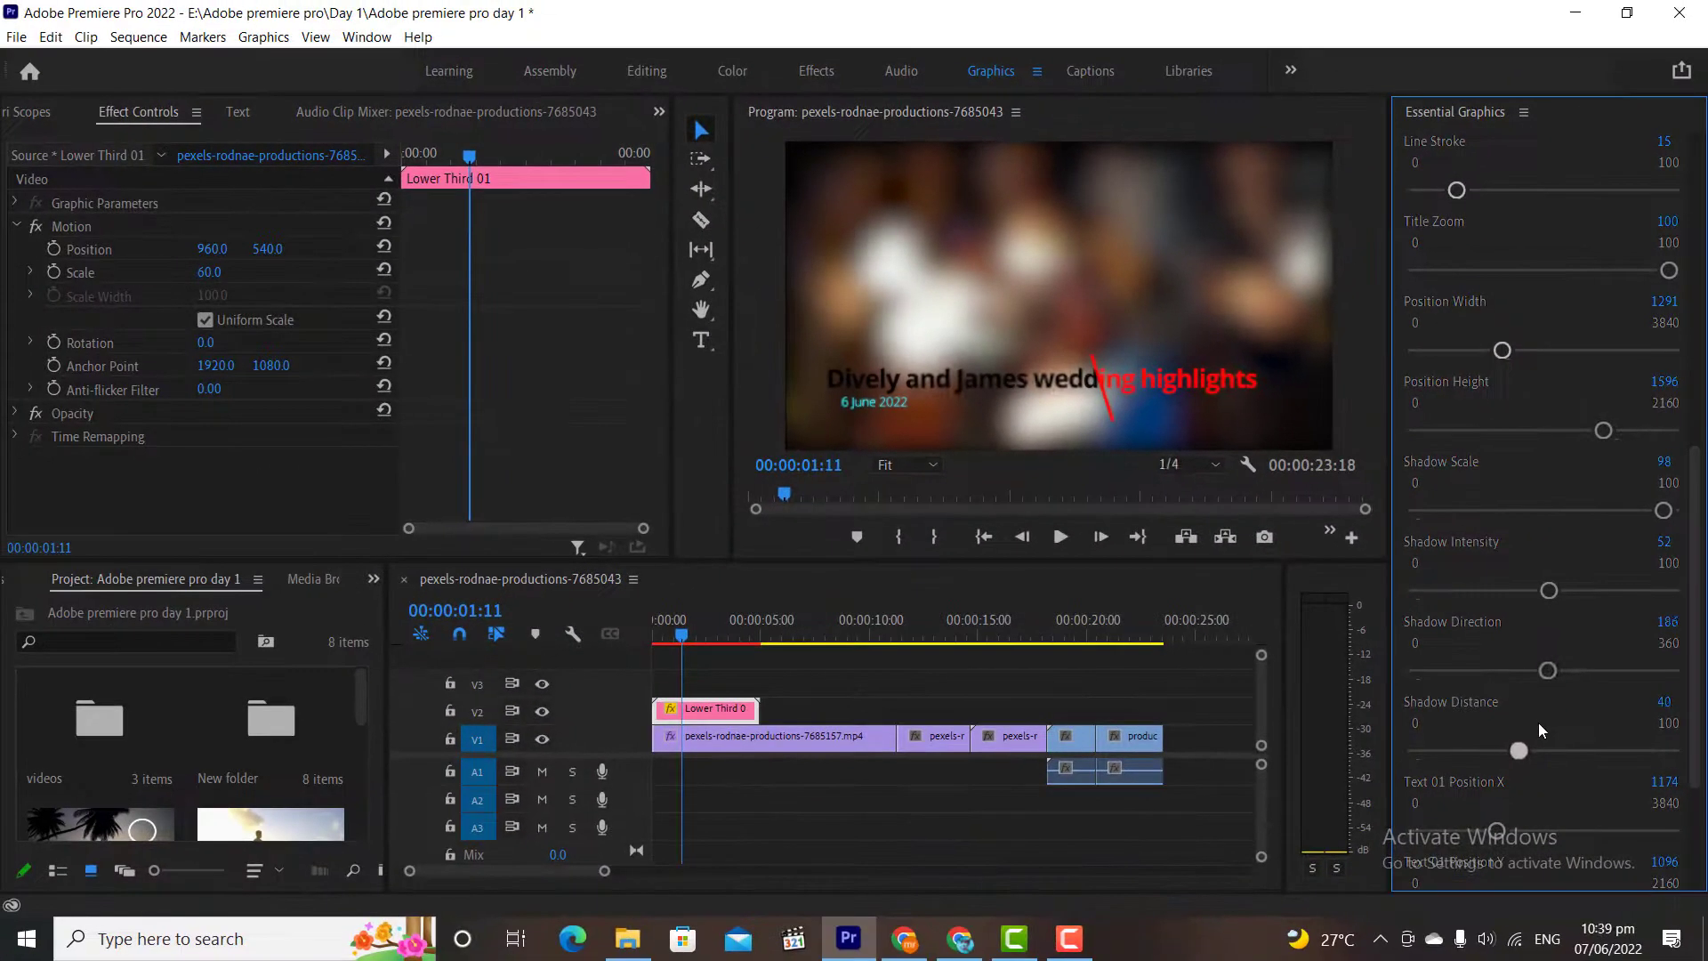
left_click_drag(1518, 750, 1524, 750)
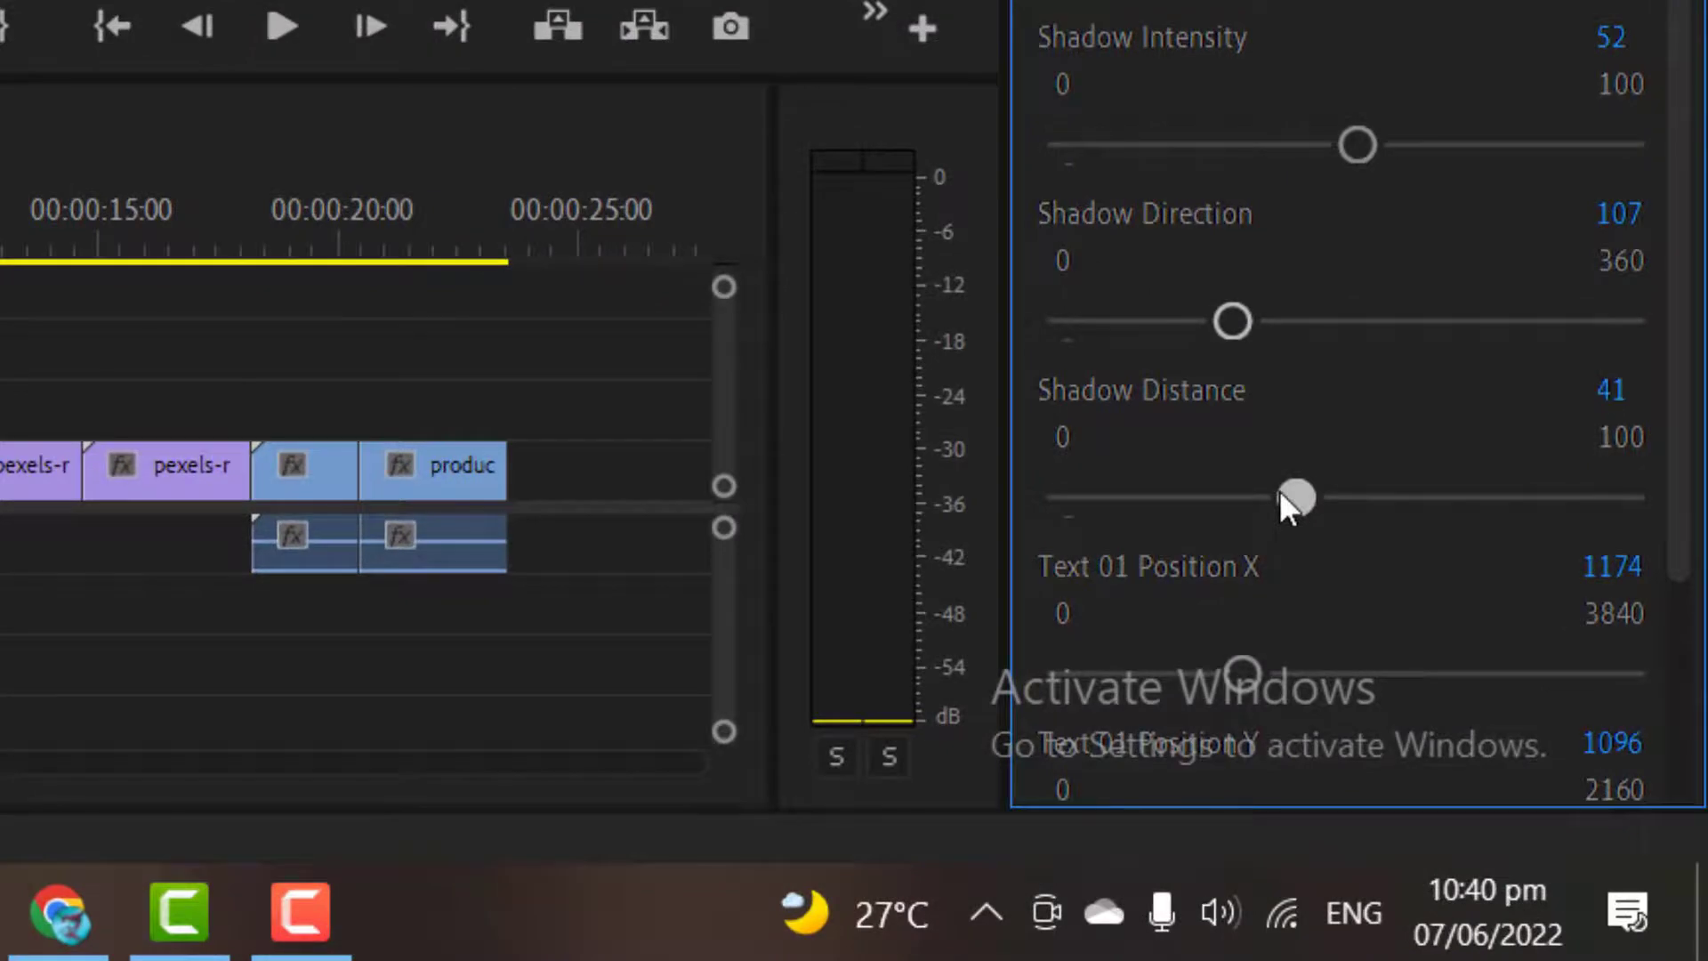